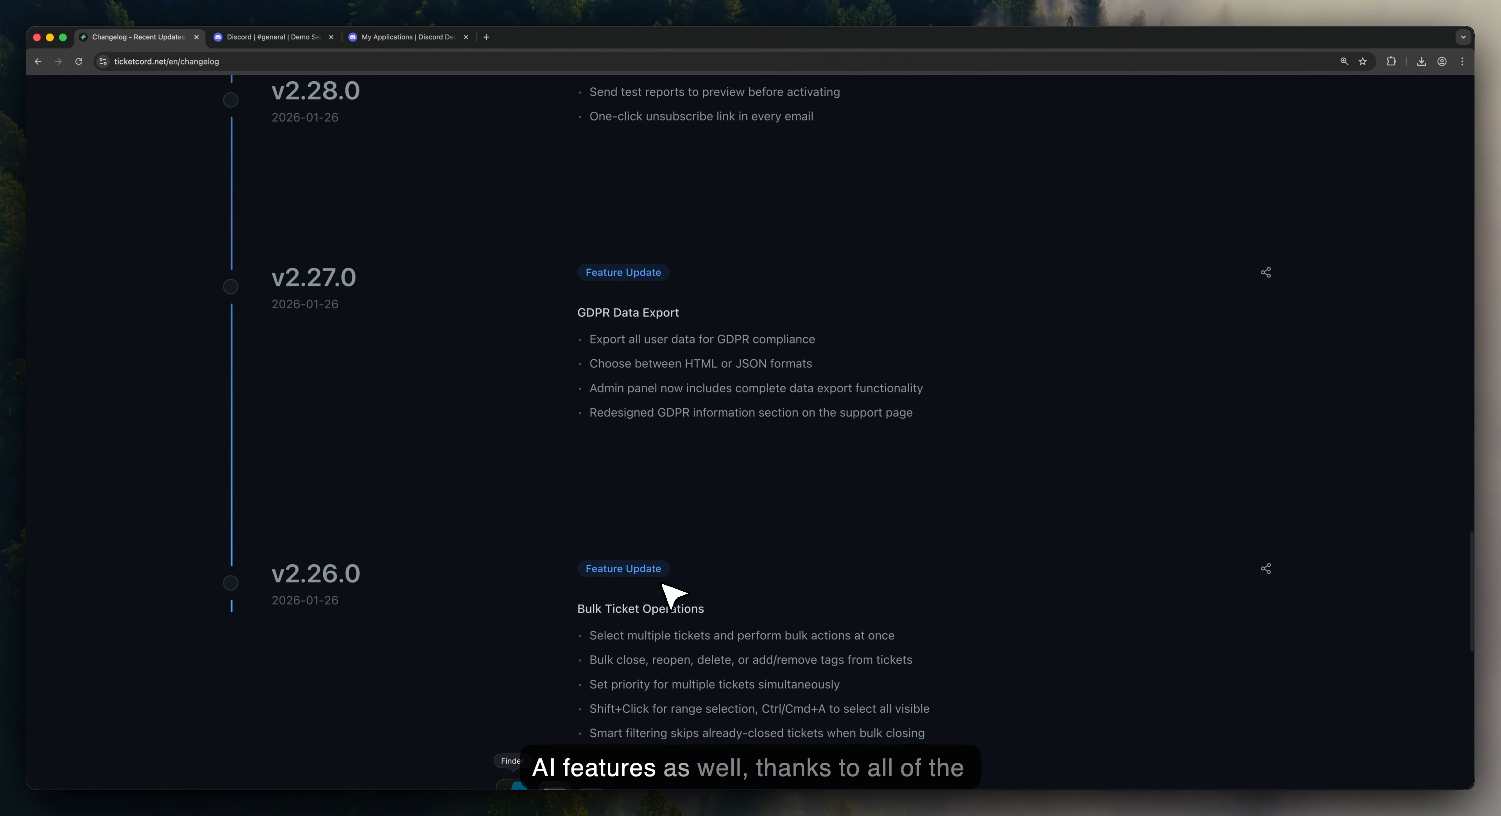
Step: Load older changelog entries down to v2.20.0 with Show more, then return to the top
scroll(739, 613, down, 3)
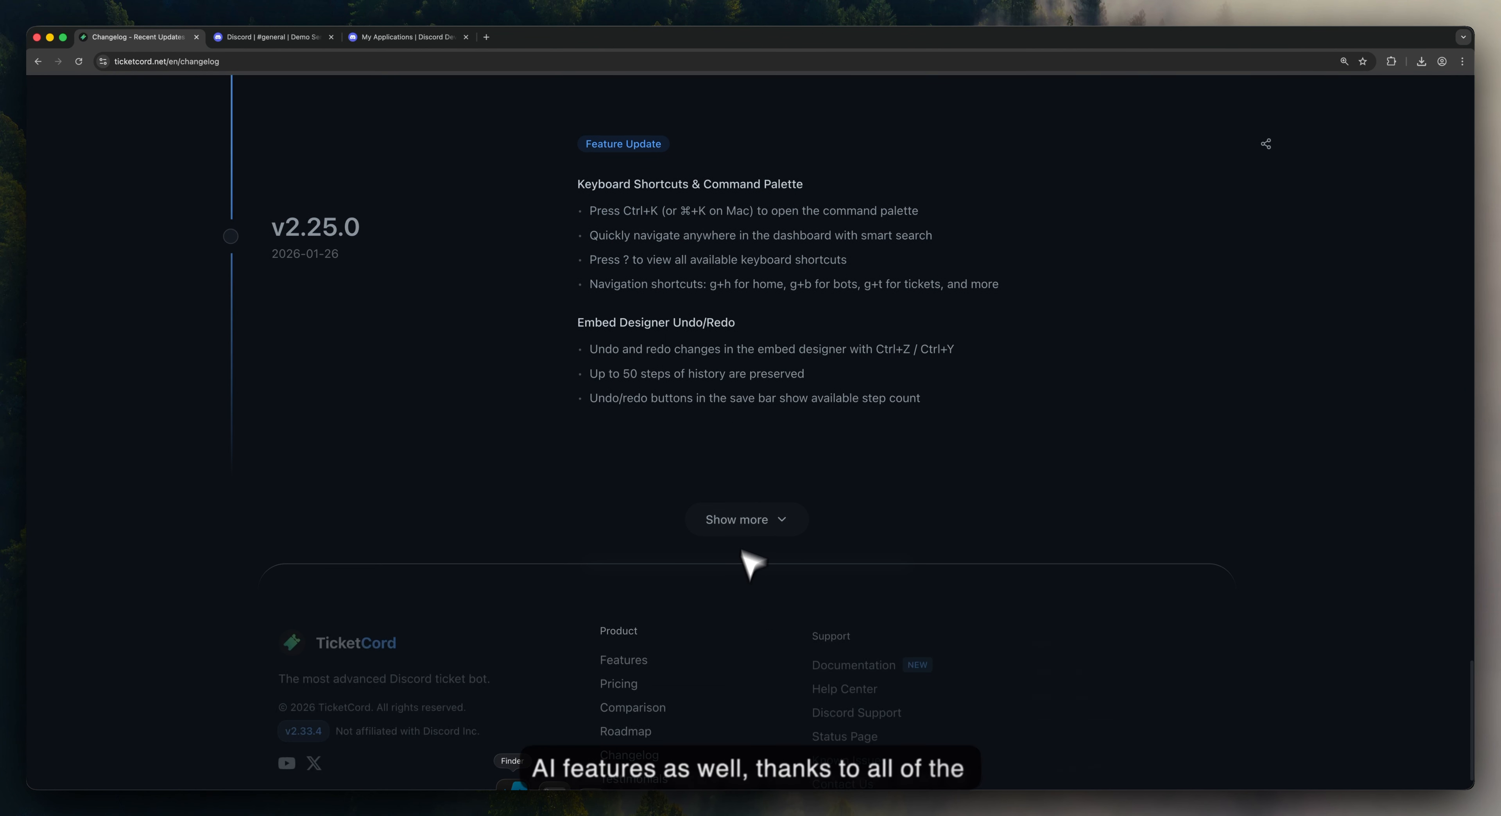
click(746, 518)
scroll(708, 531, down, 7)
scroll(712, 542, down, 6)
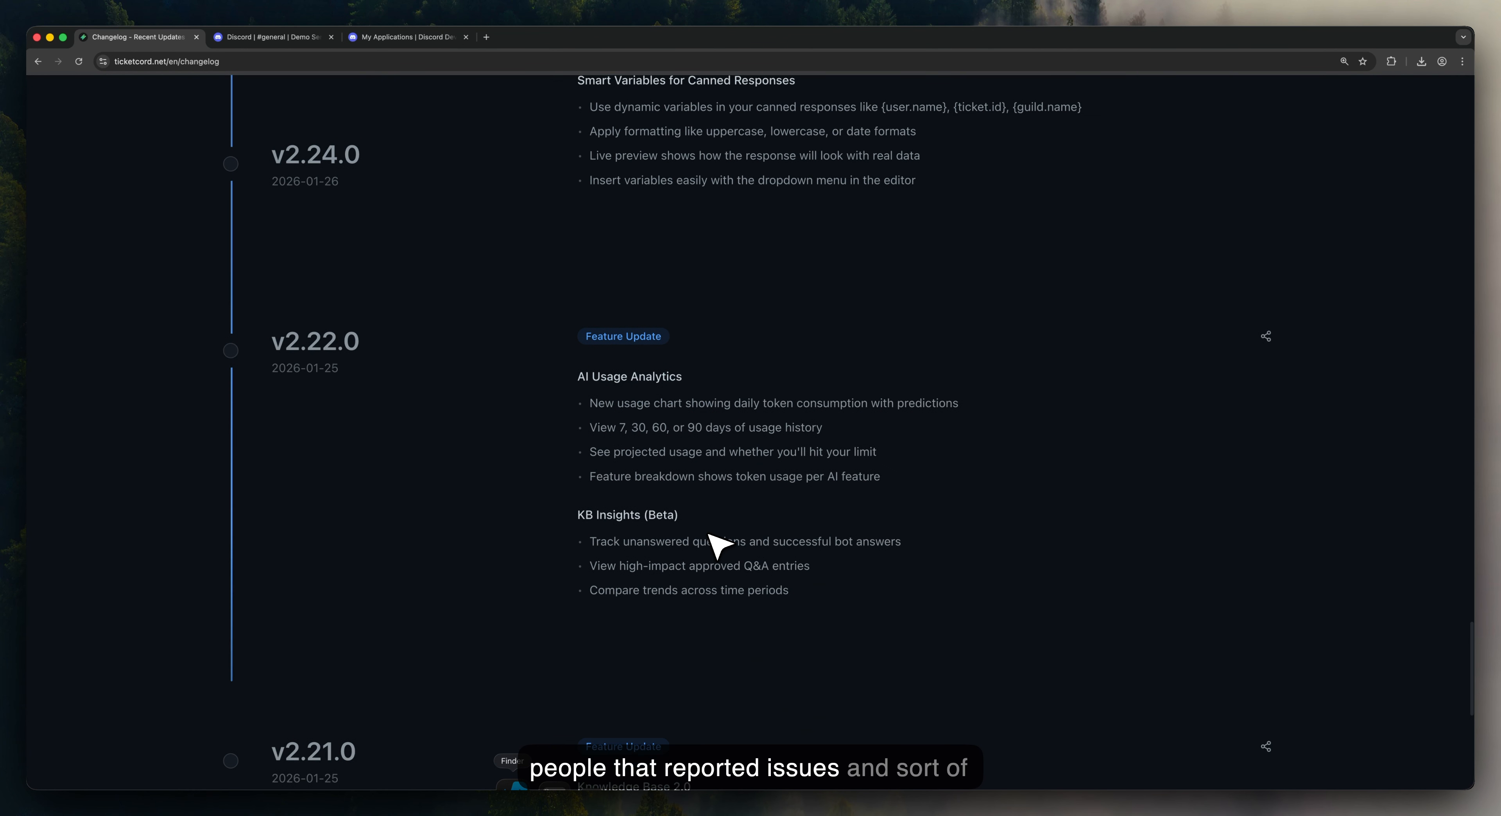
click(784, 665)
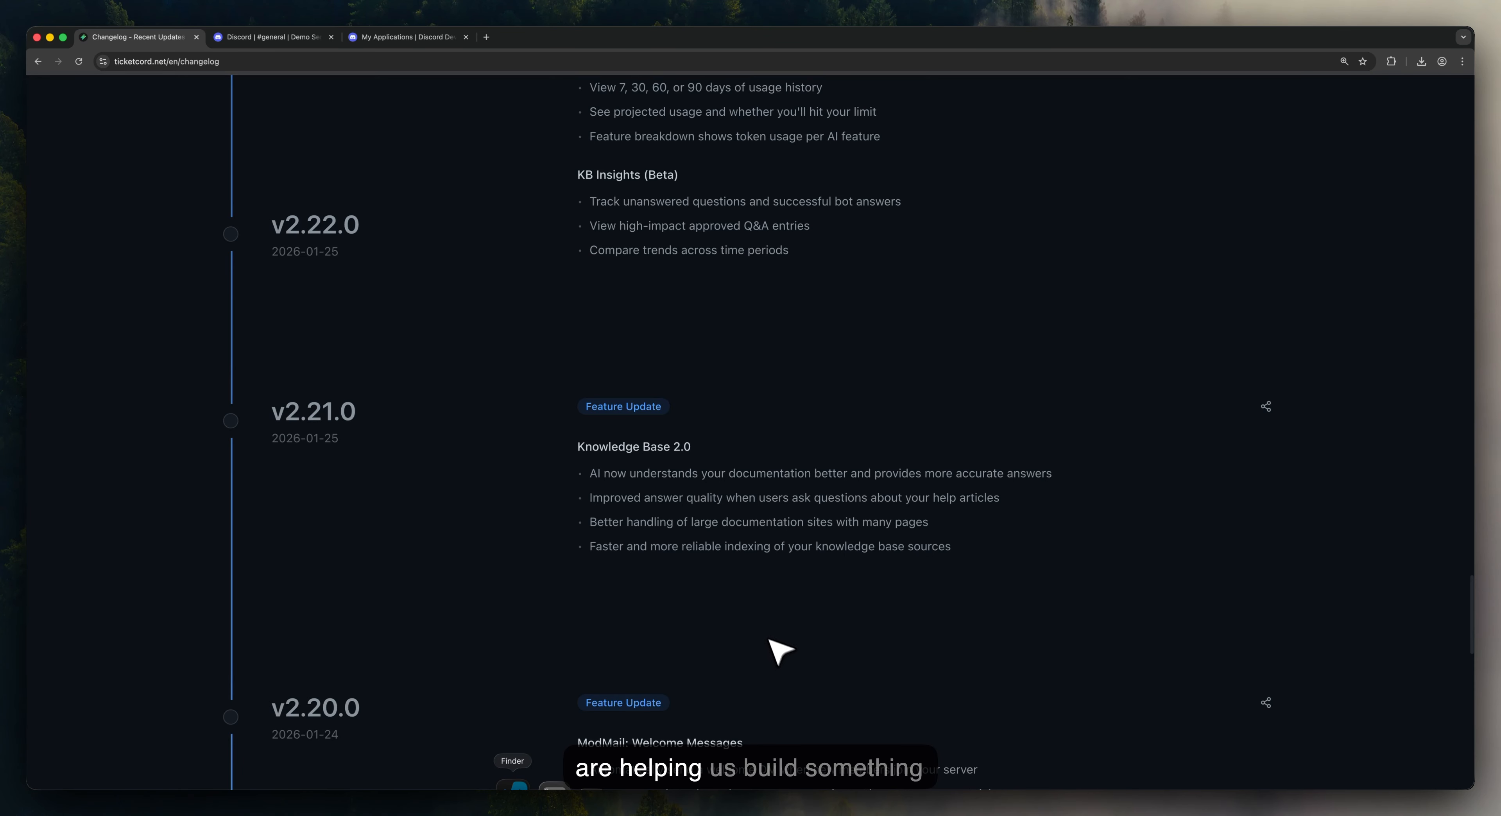
drag(1472, 608, 1465, 76)
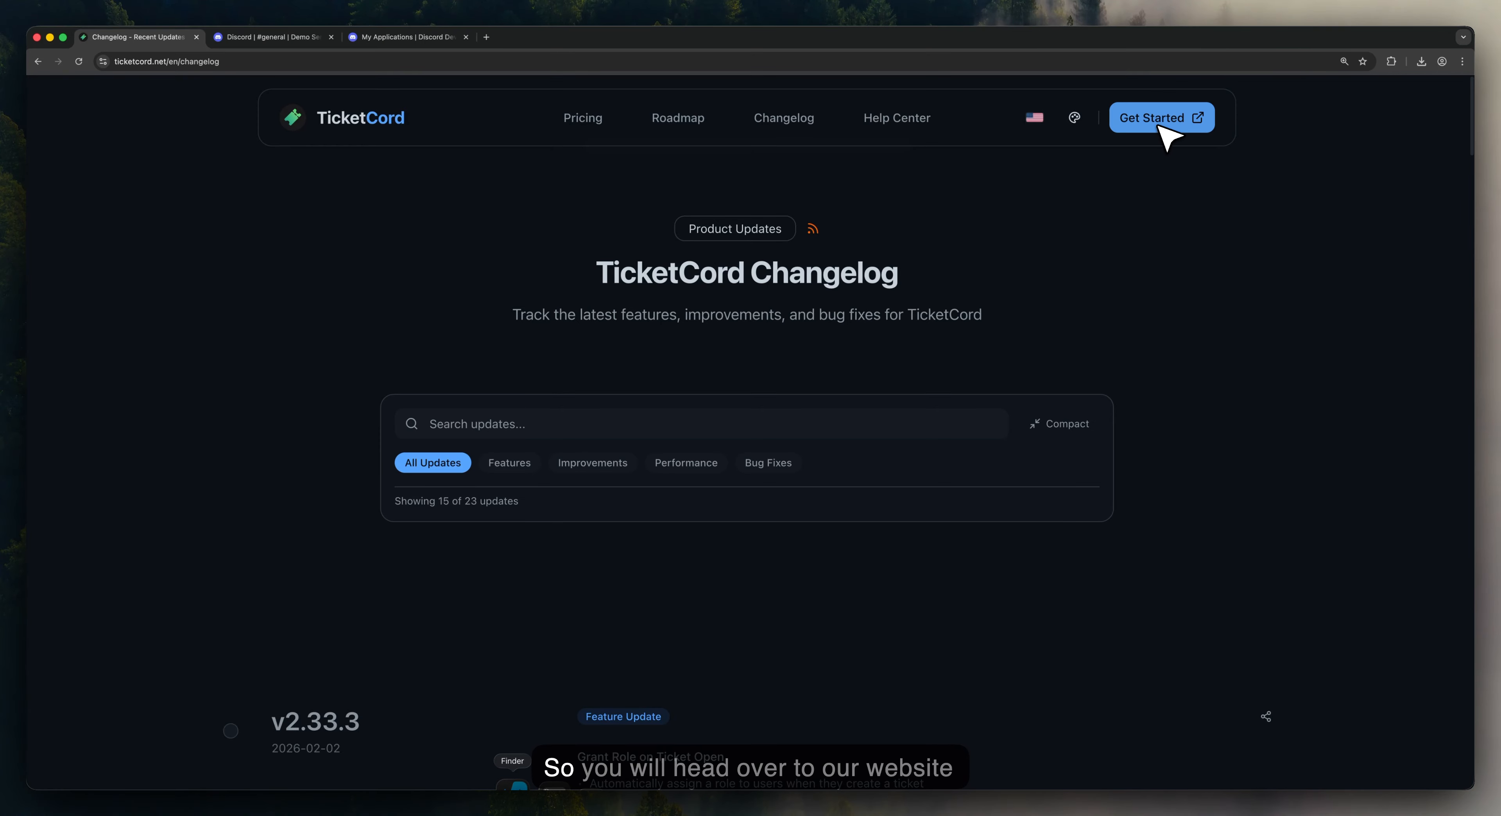
Step: Sign up for TicketCord through Discord and begin the onboarding setup
click(105, 66)
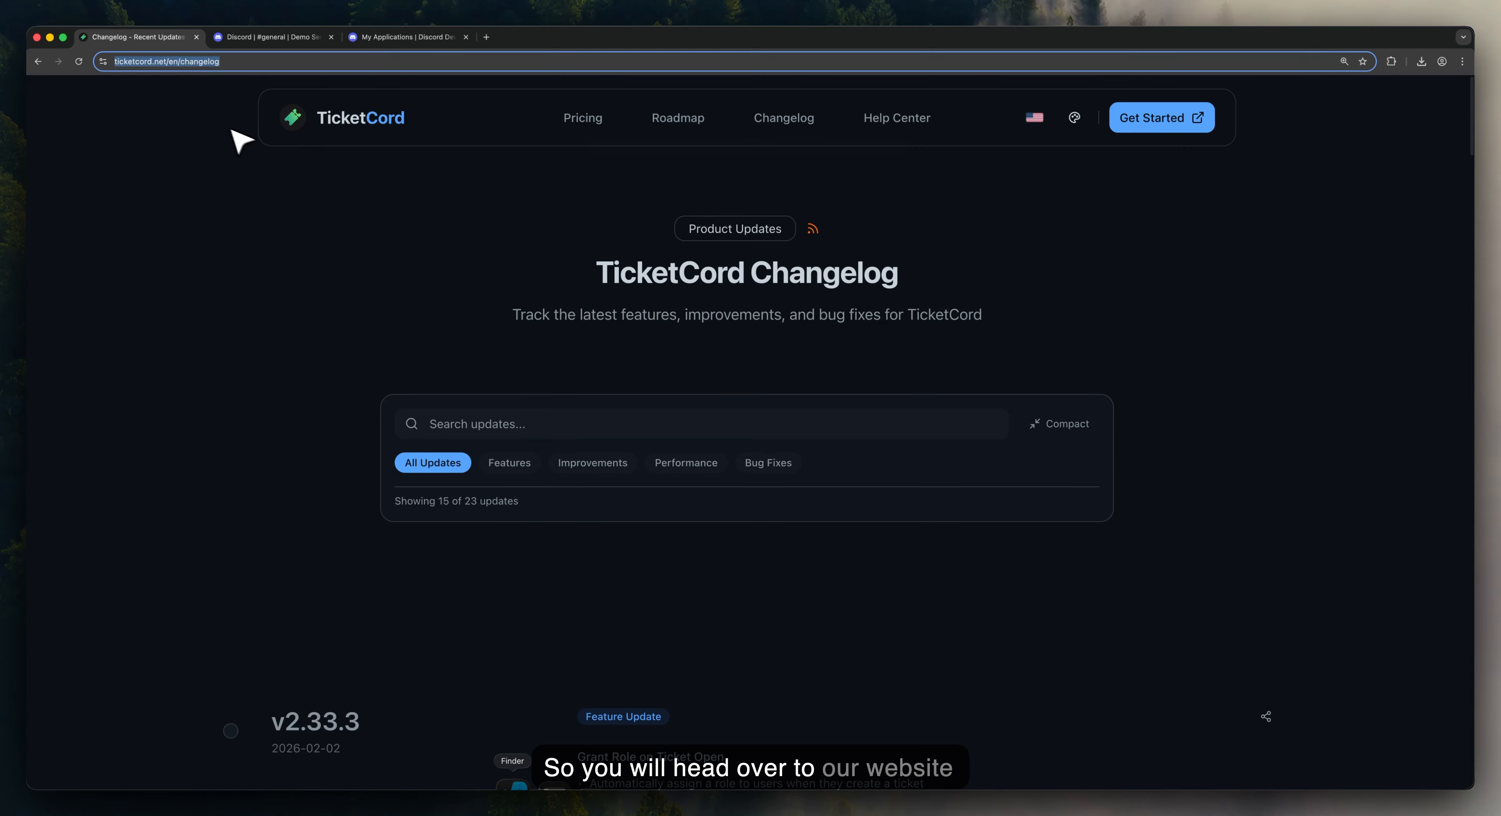
click(1156, 117)
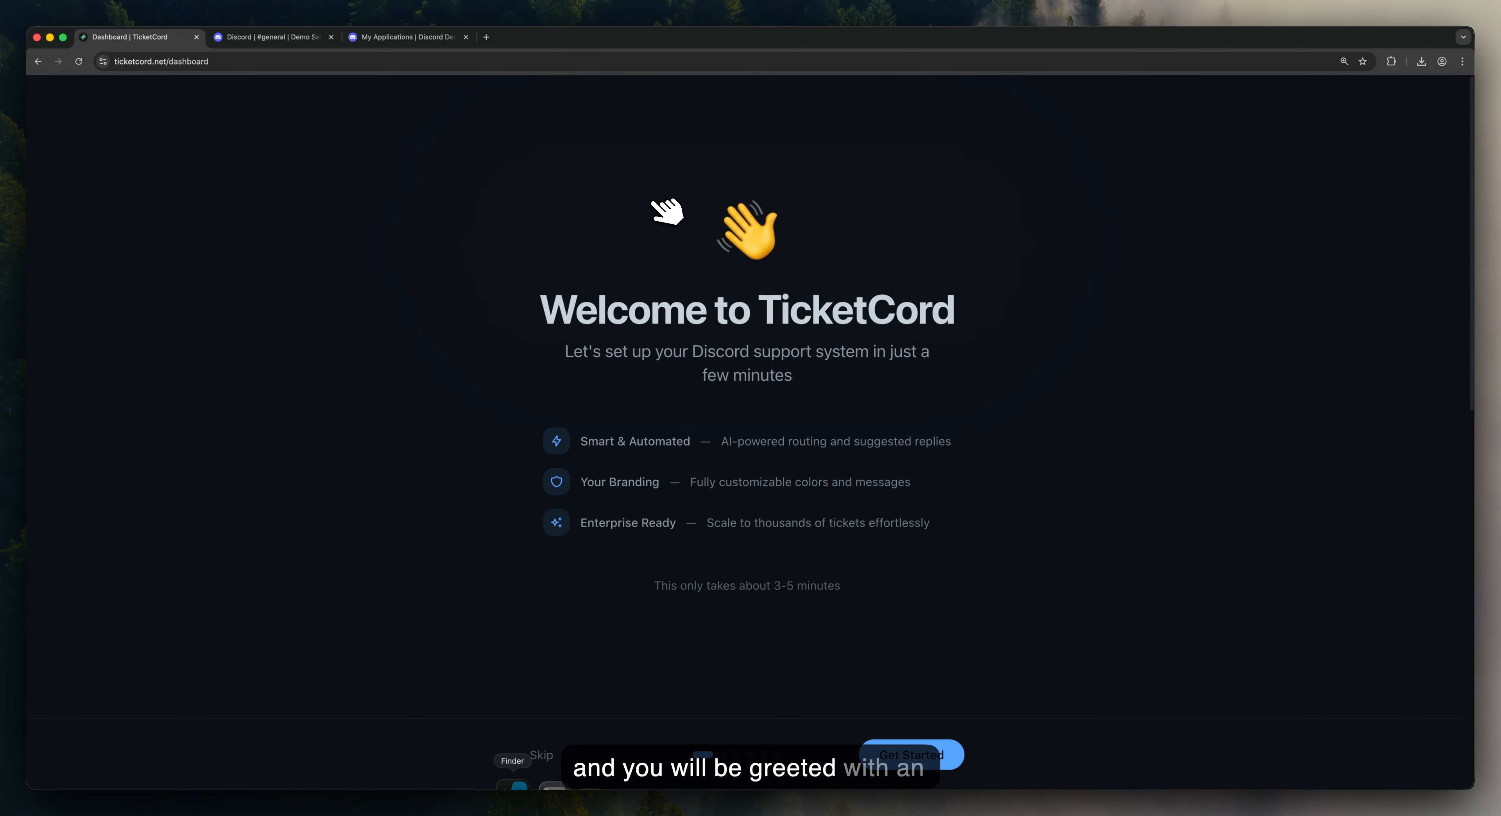
click(930, 755)
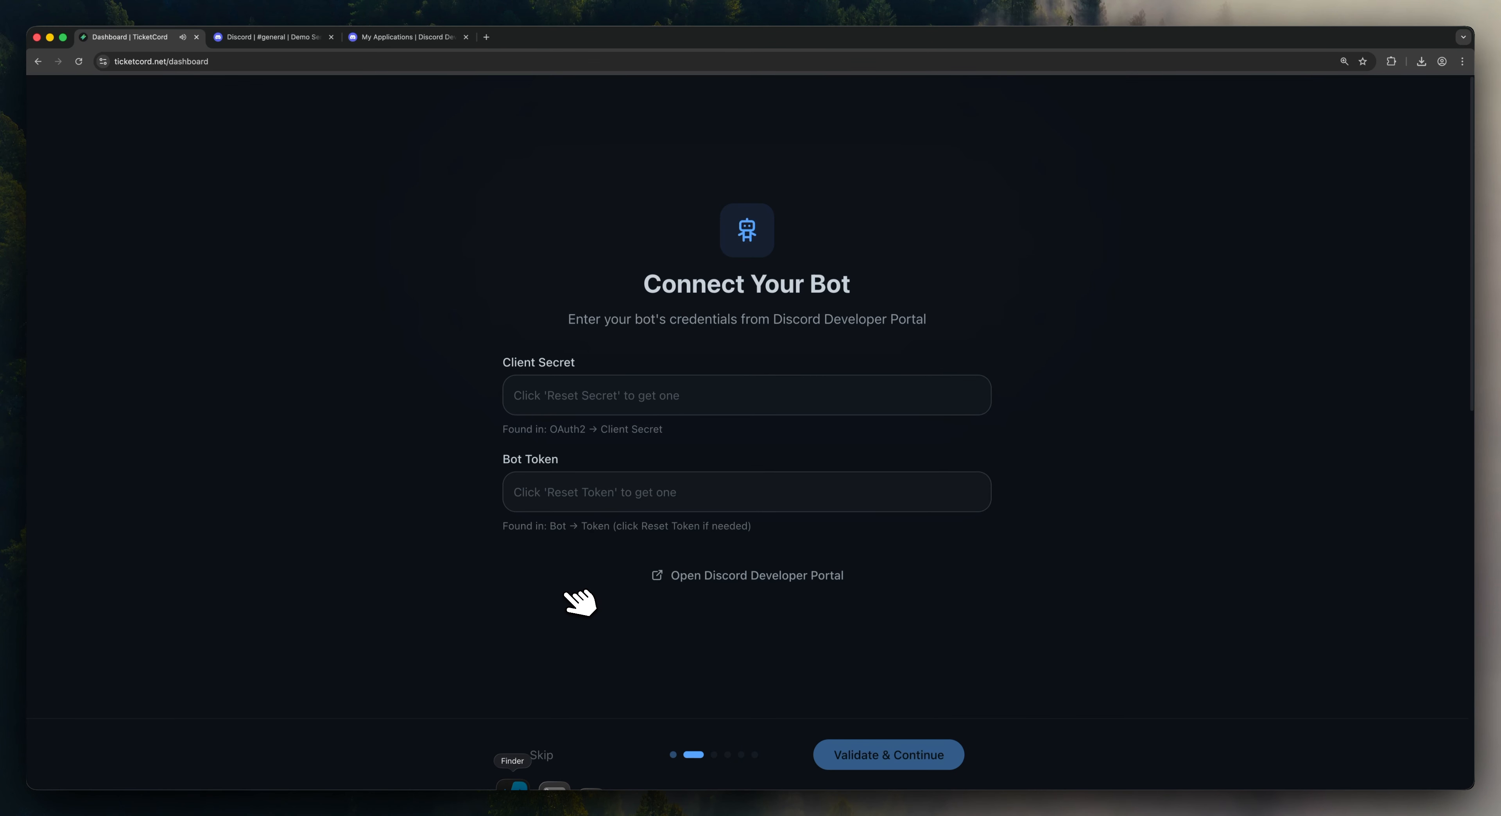
Step: Create a new Discord Developer Portal application named TicketCord, accepting the terms
click(758, 578)
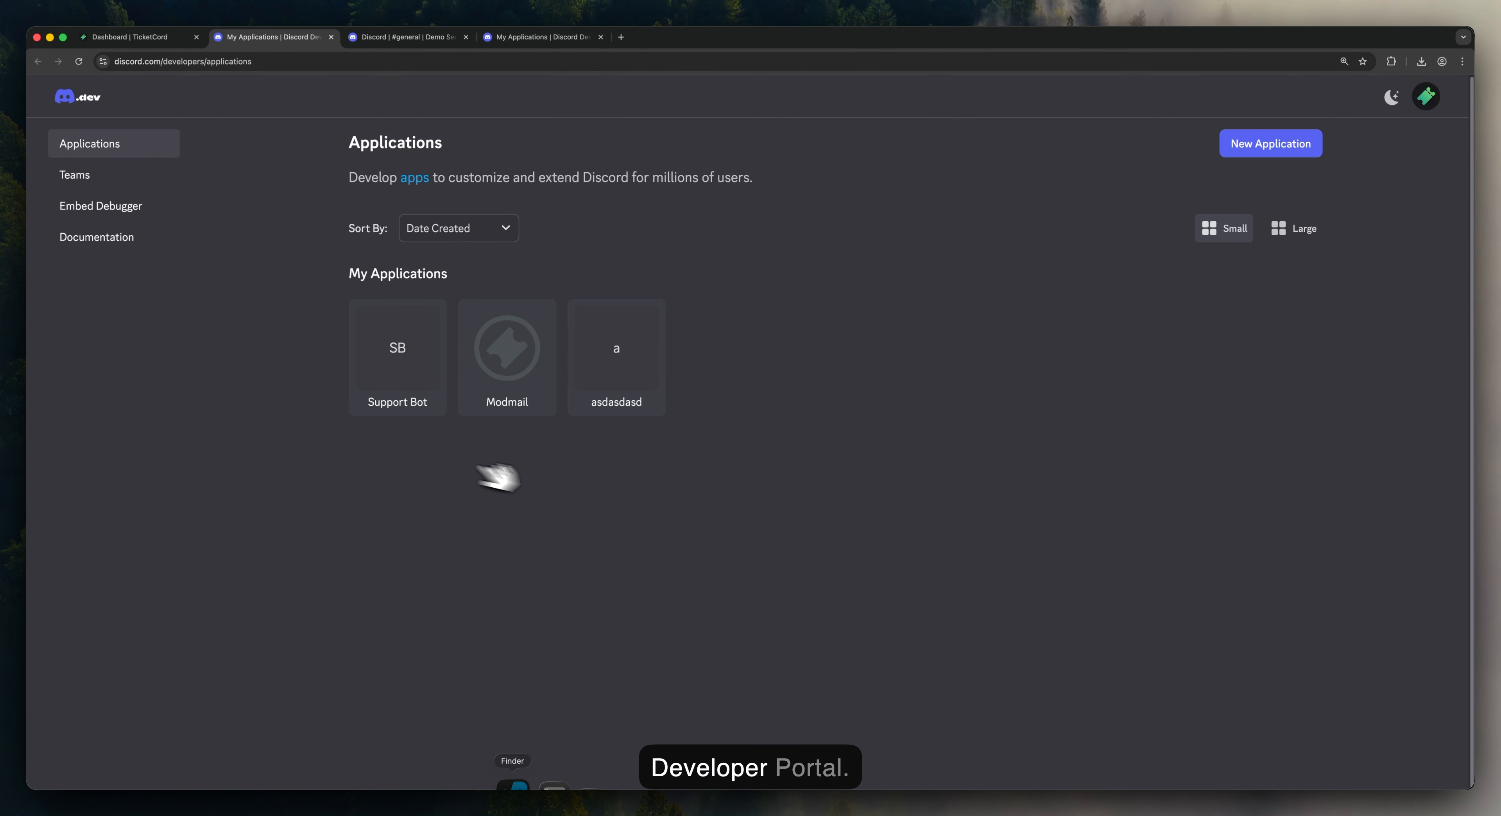
click(1271, 146)
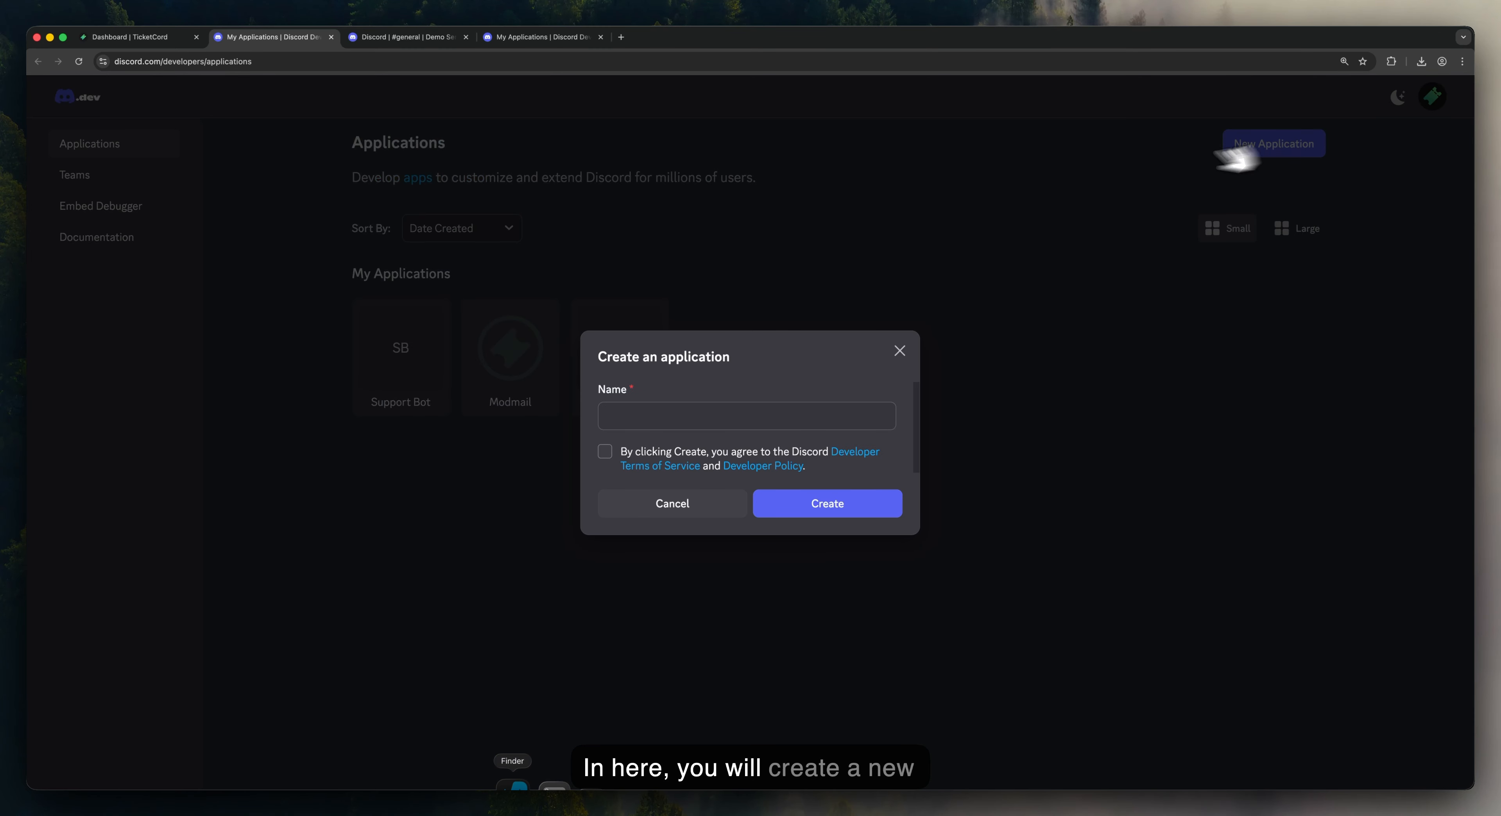
text(Ticket)
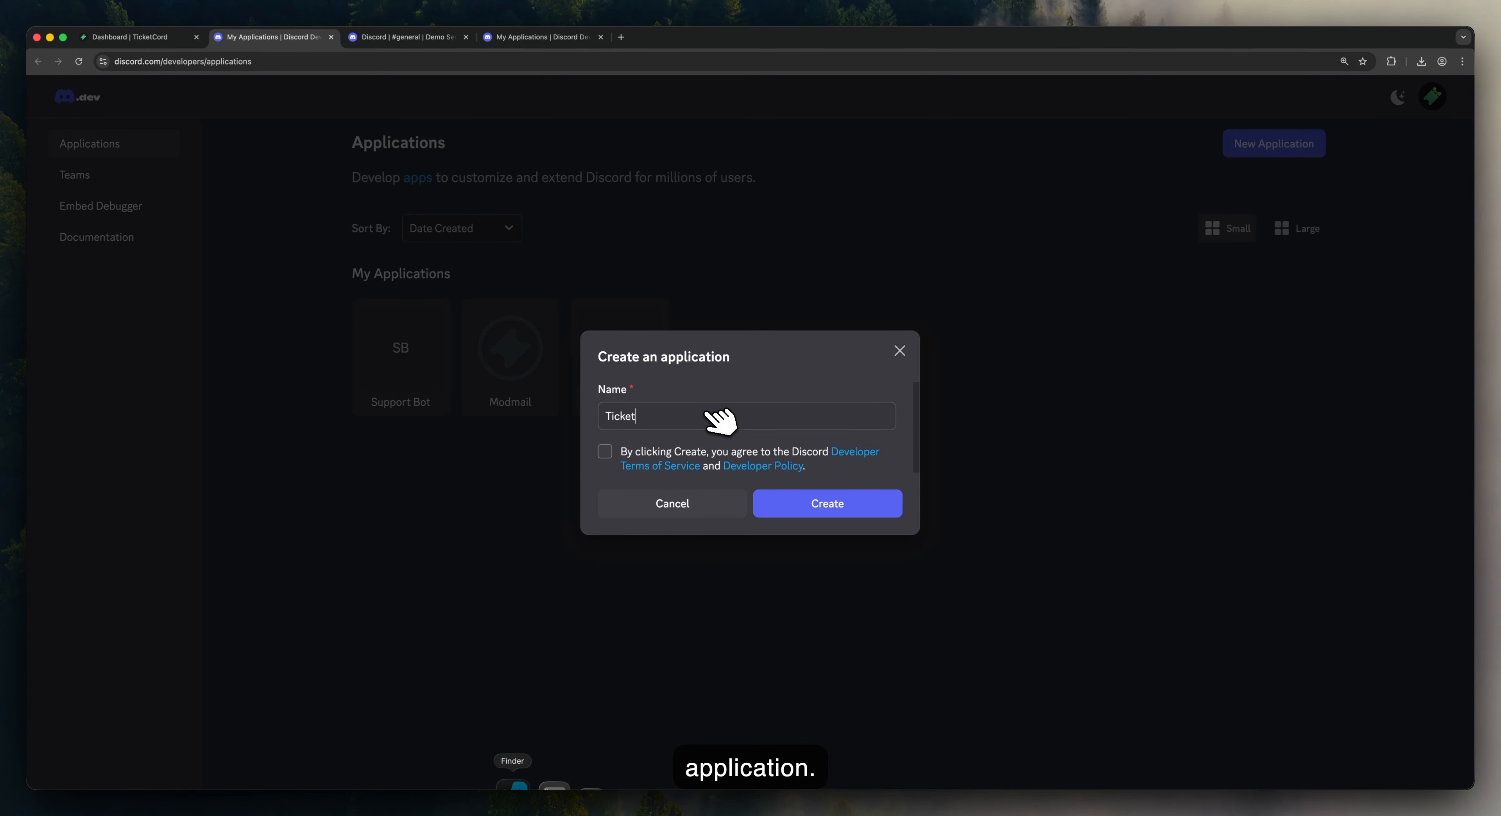
text(Cr)
text(rd)
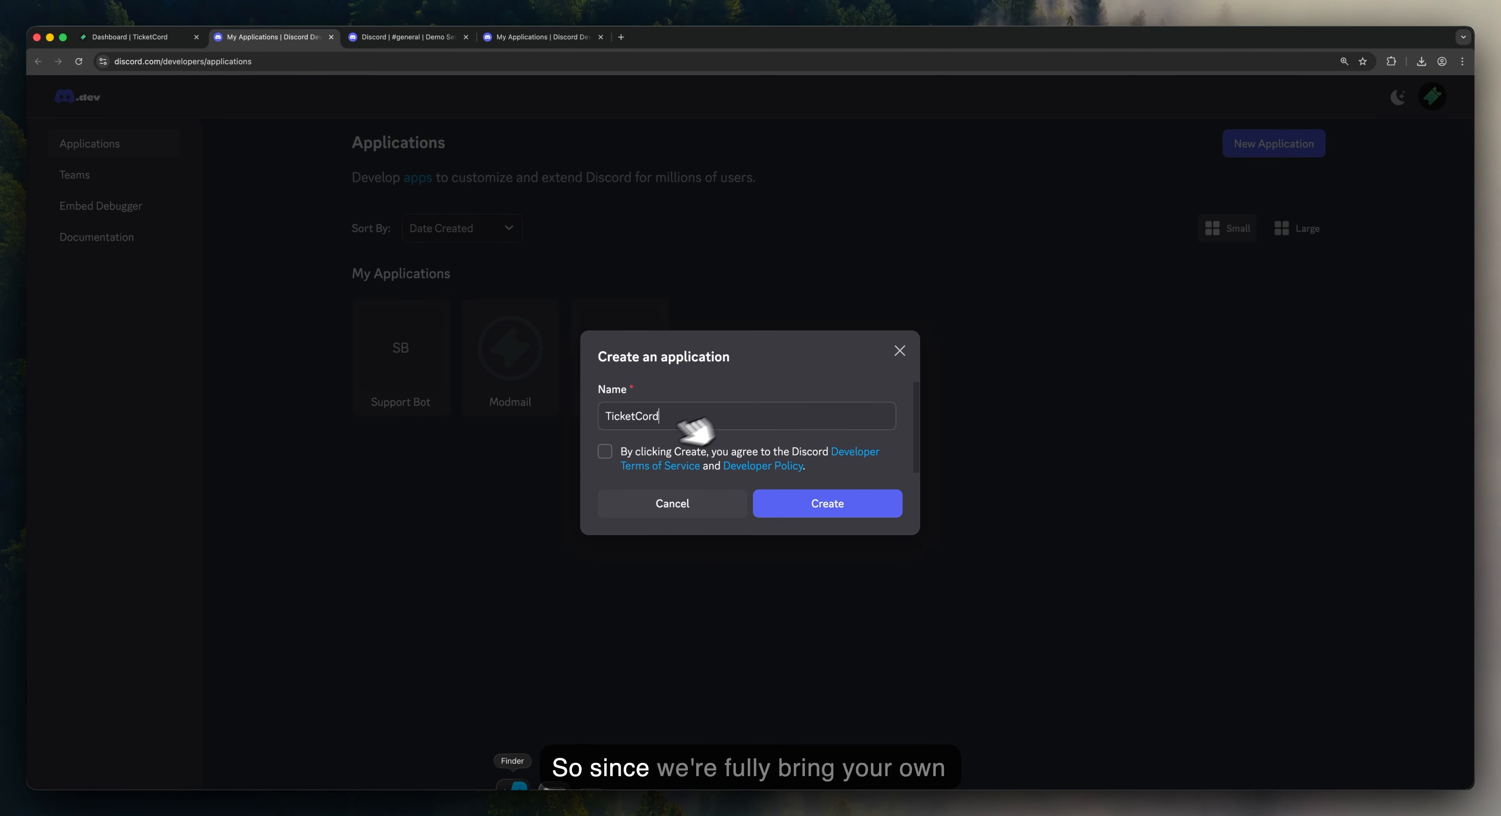
click(605, 452)
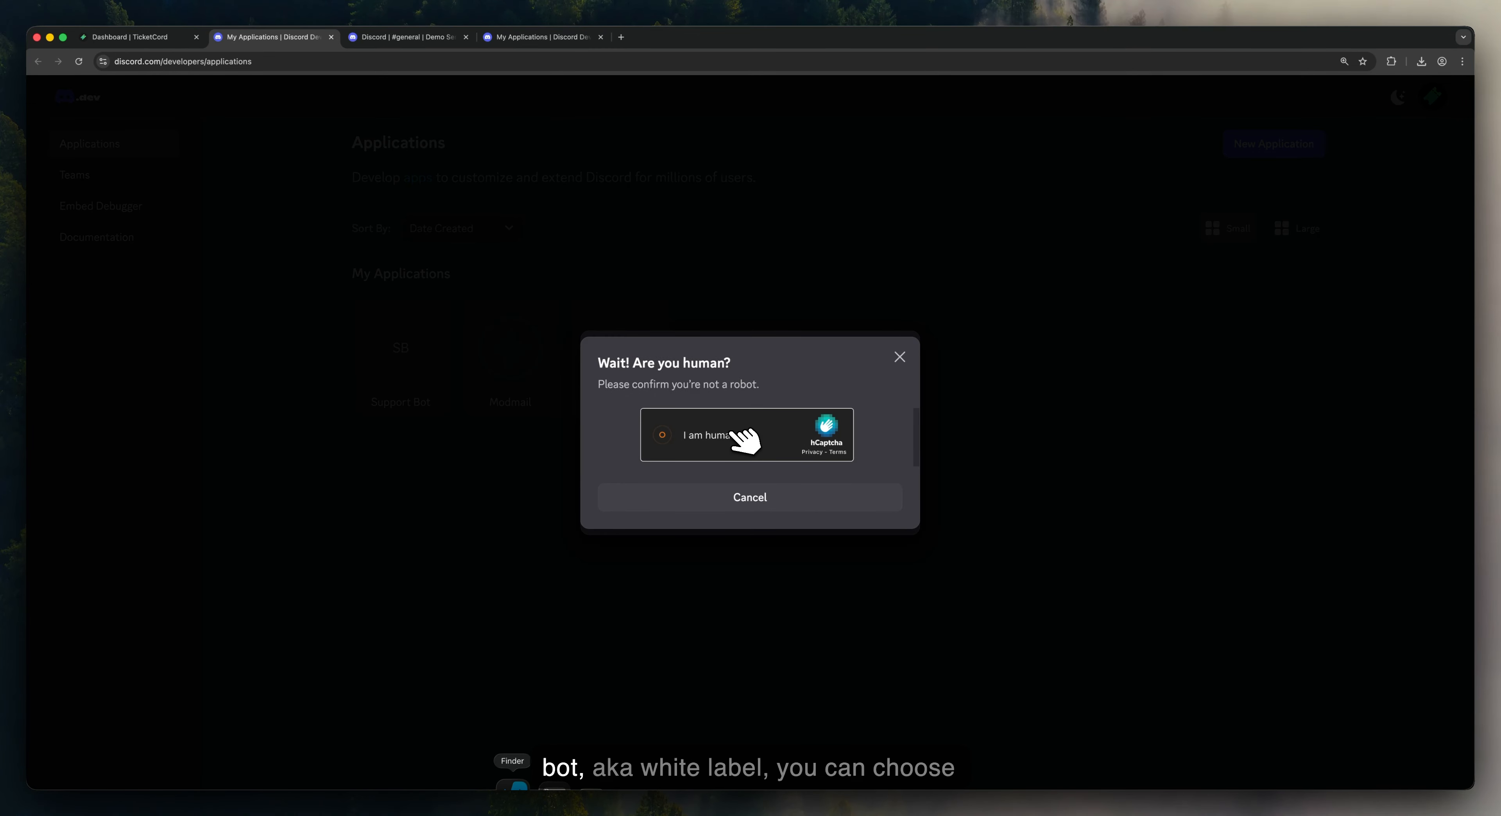
click(735, 433)
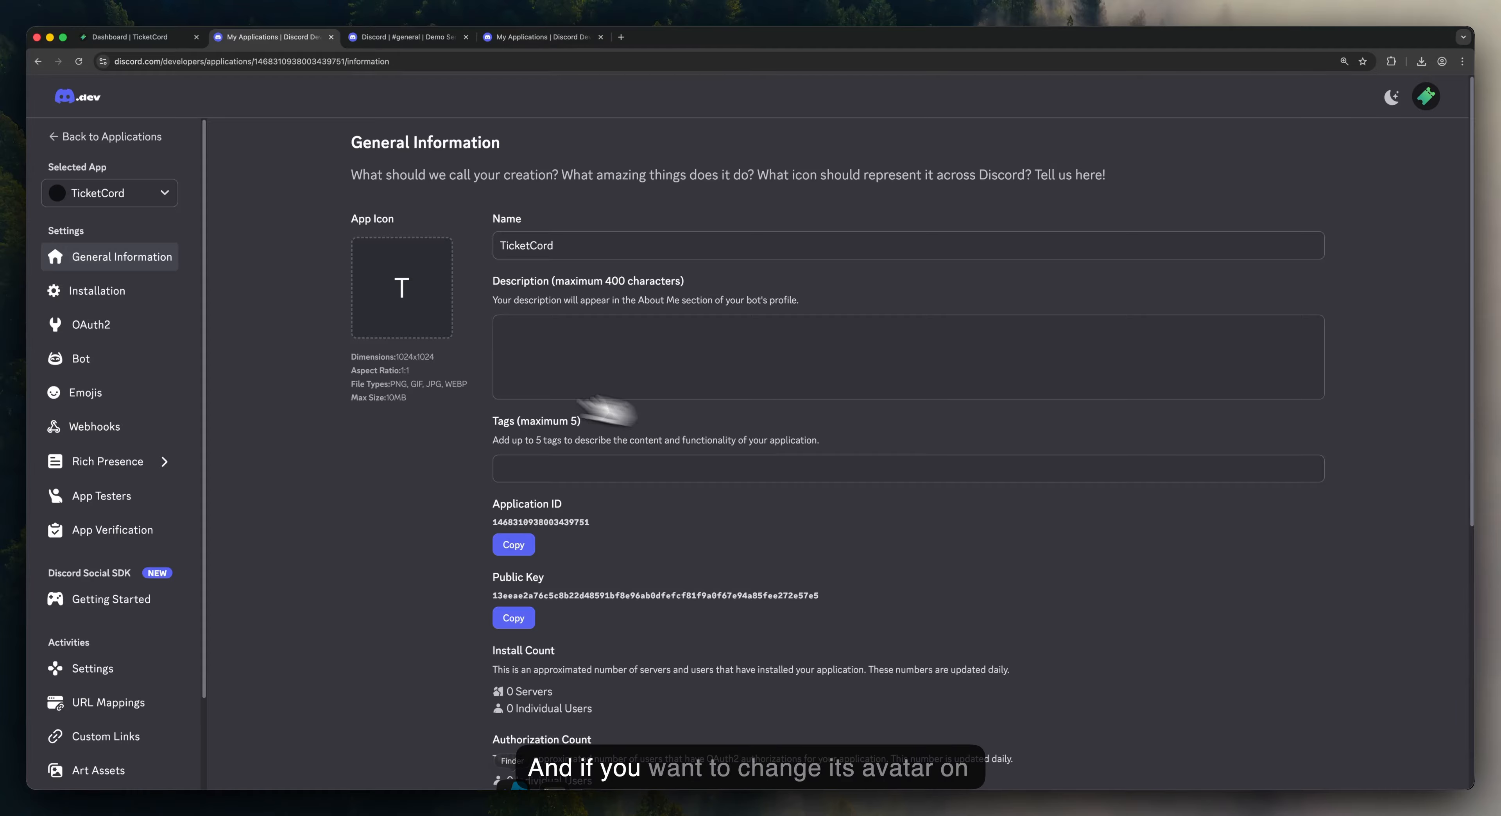
Step: Reset the bot token with password verification and paste it into TicketCord's Bot Token field
click(134, 361)
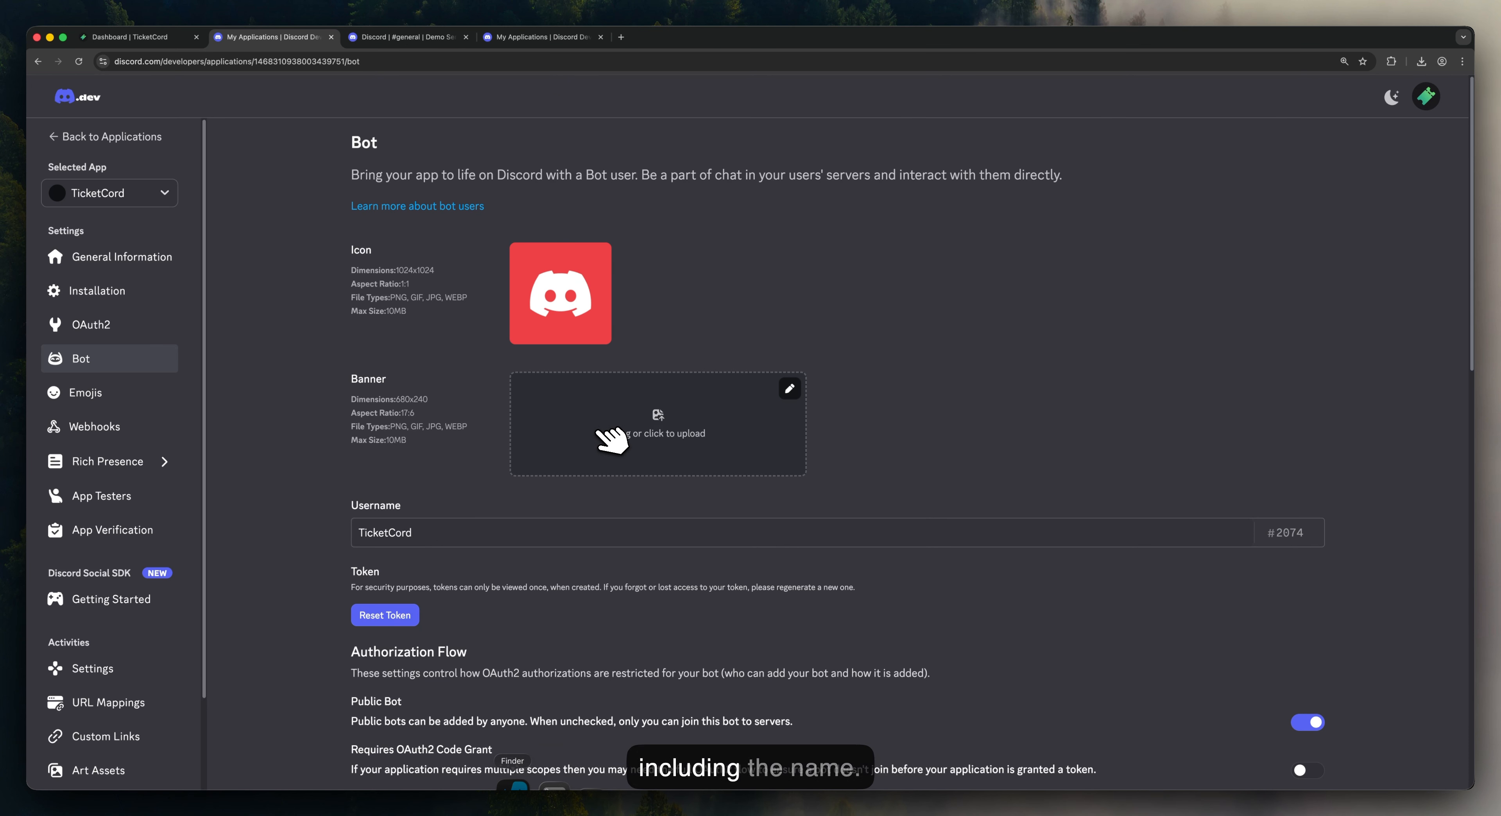
drag(425, 534, 329, 534)
click(327, 534)
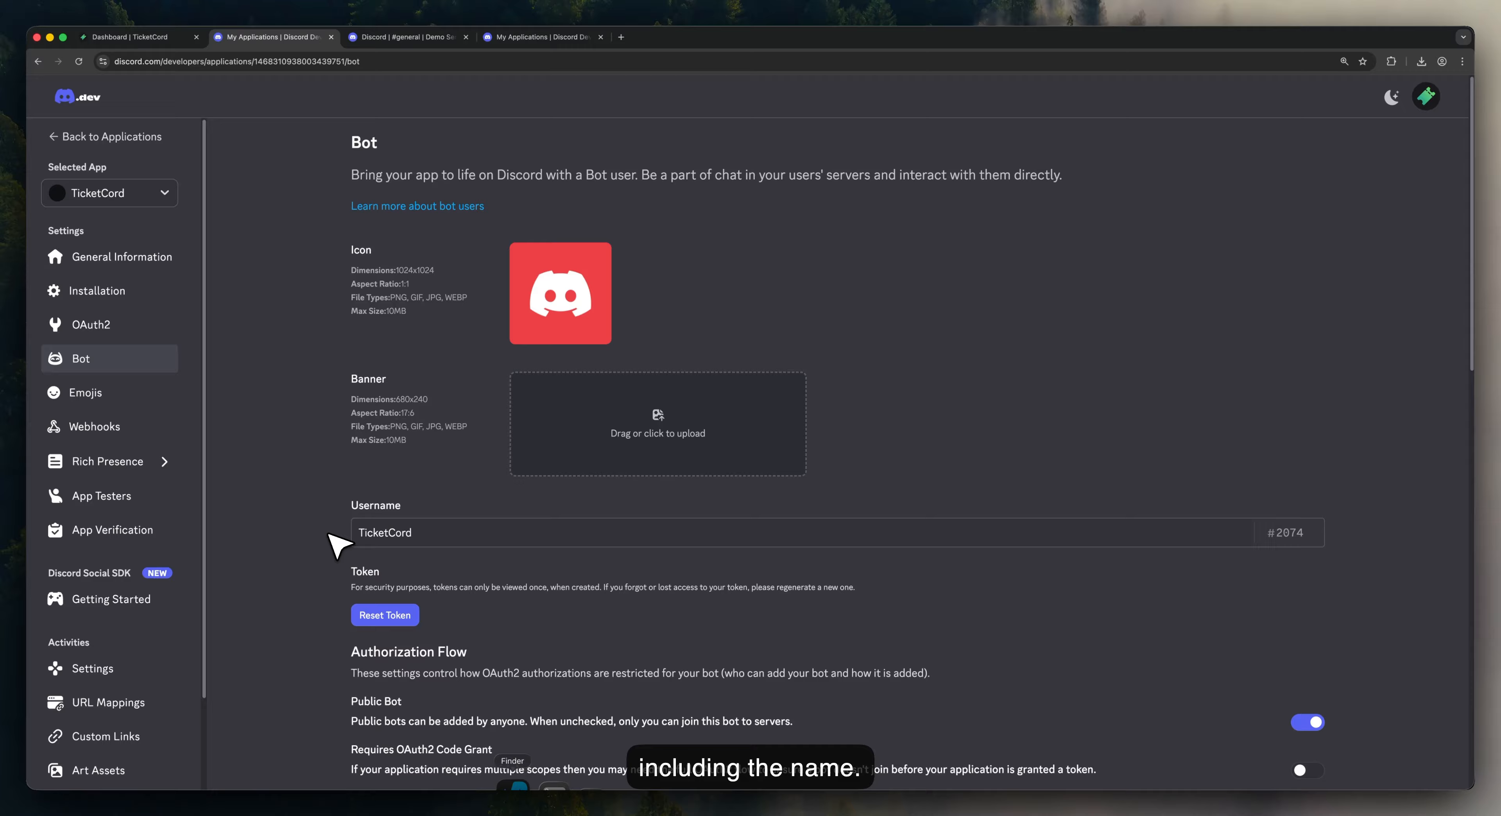
click(397, 615)
click(815, 467)
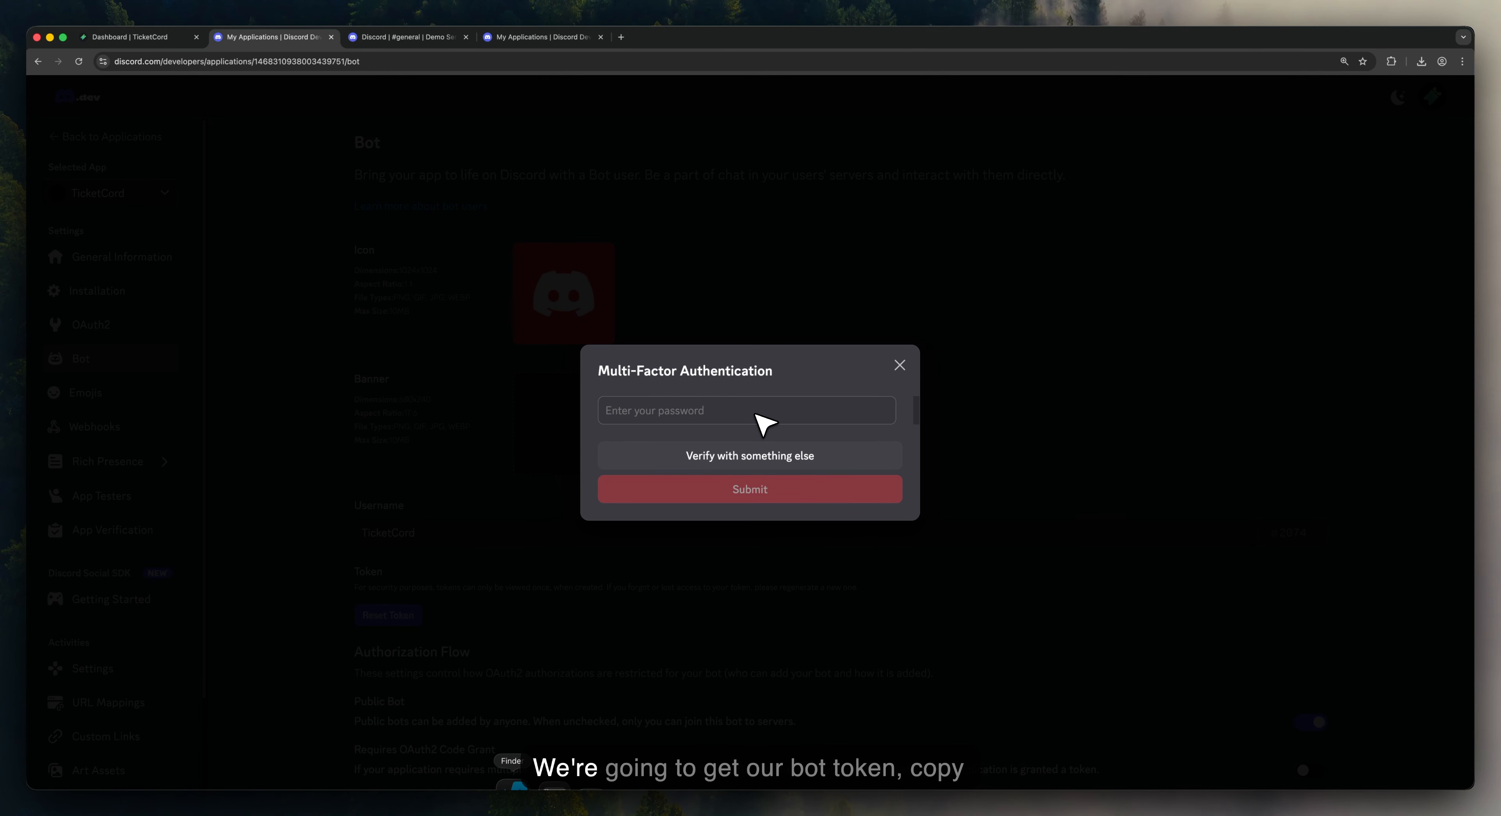
key(super+v)
click(746, 492)
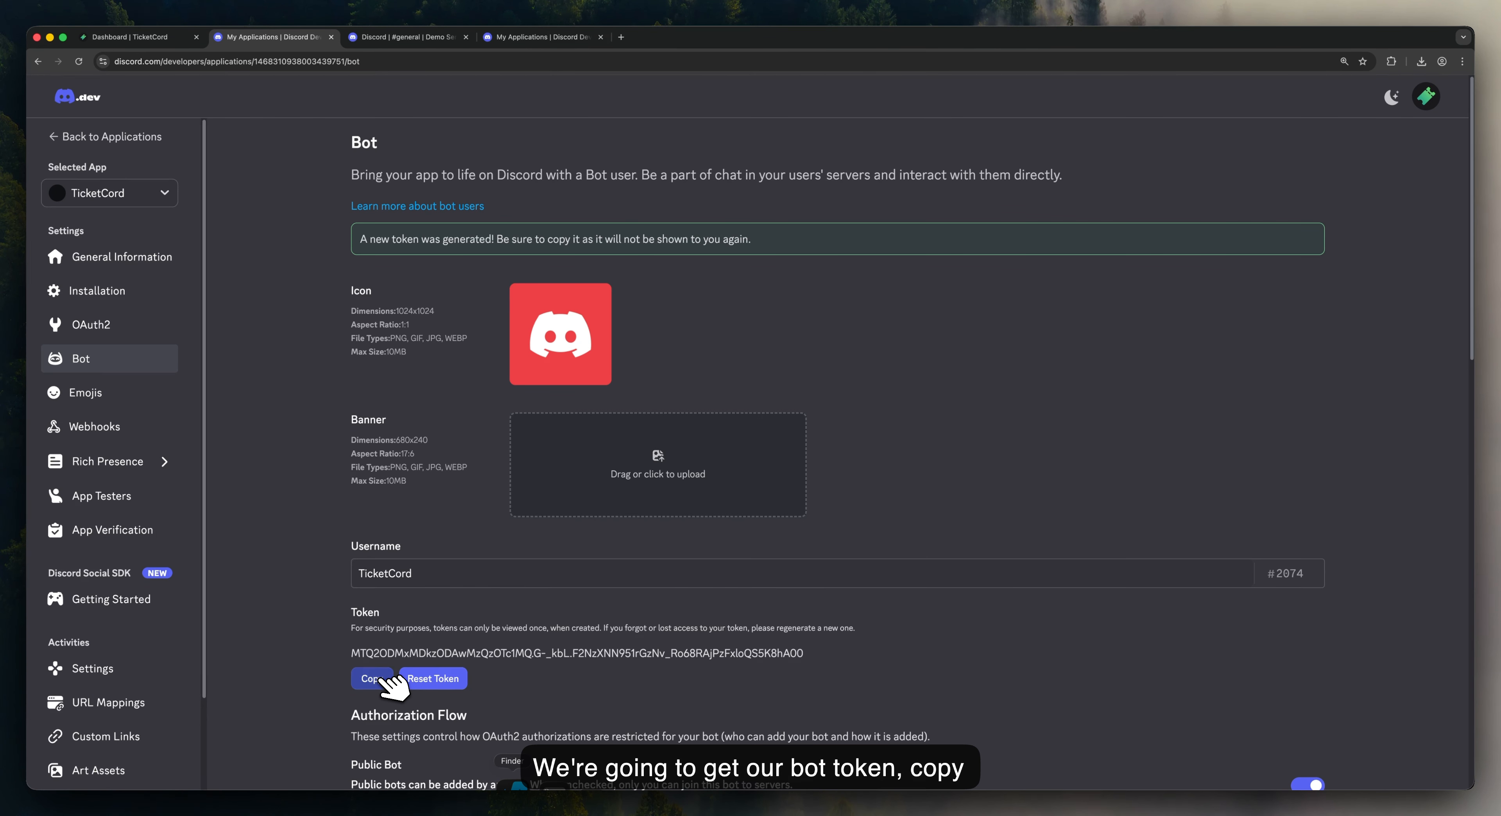
click(373, 679)
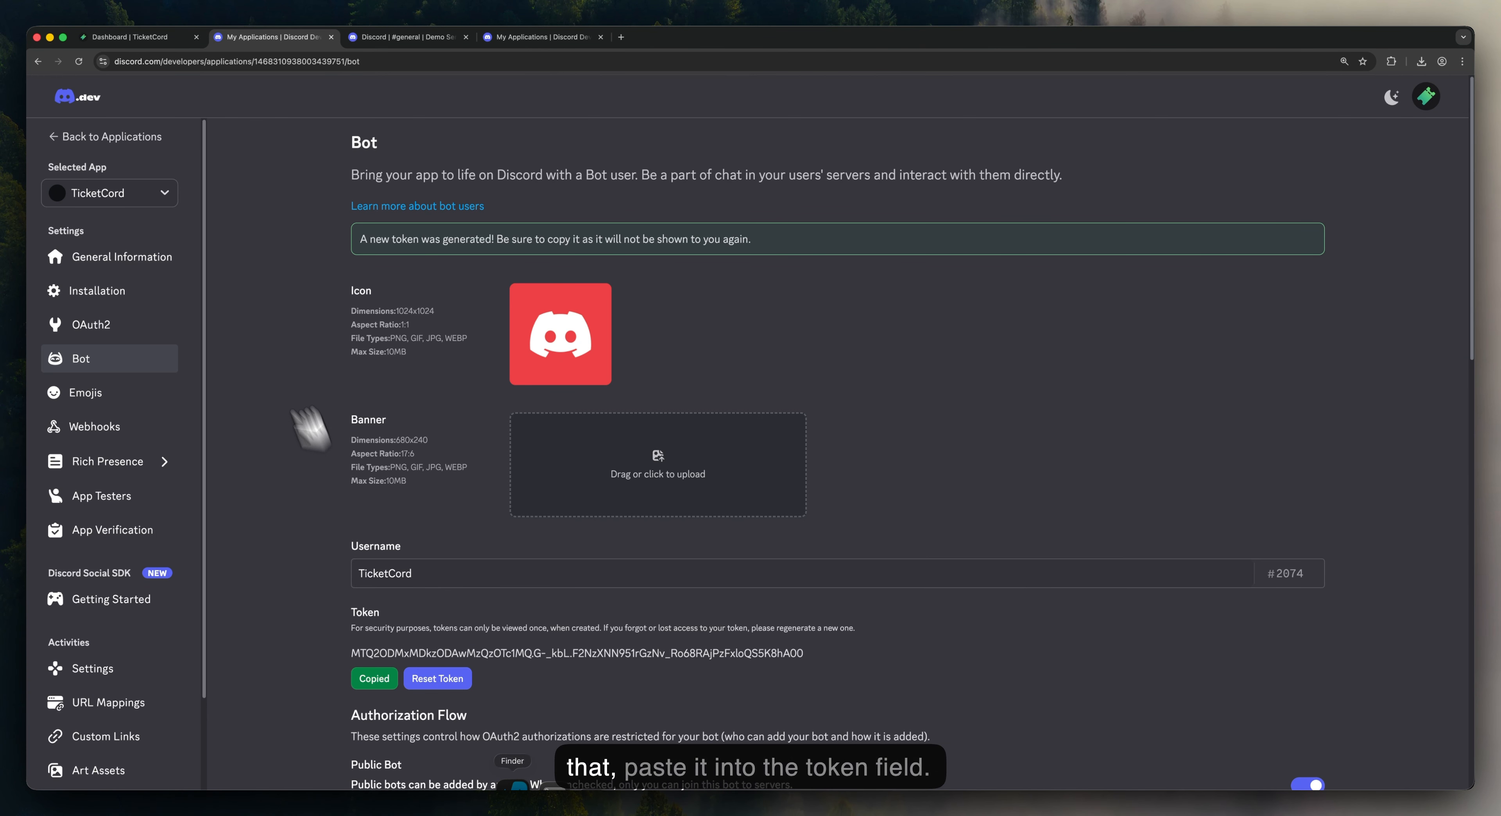
click(145, 37)
click(592, 493)
key(super+v)
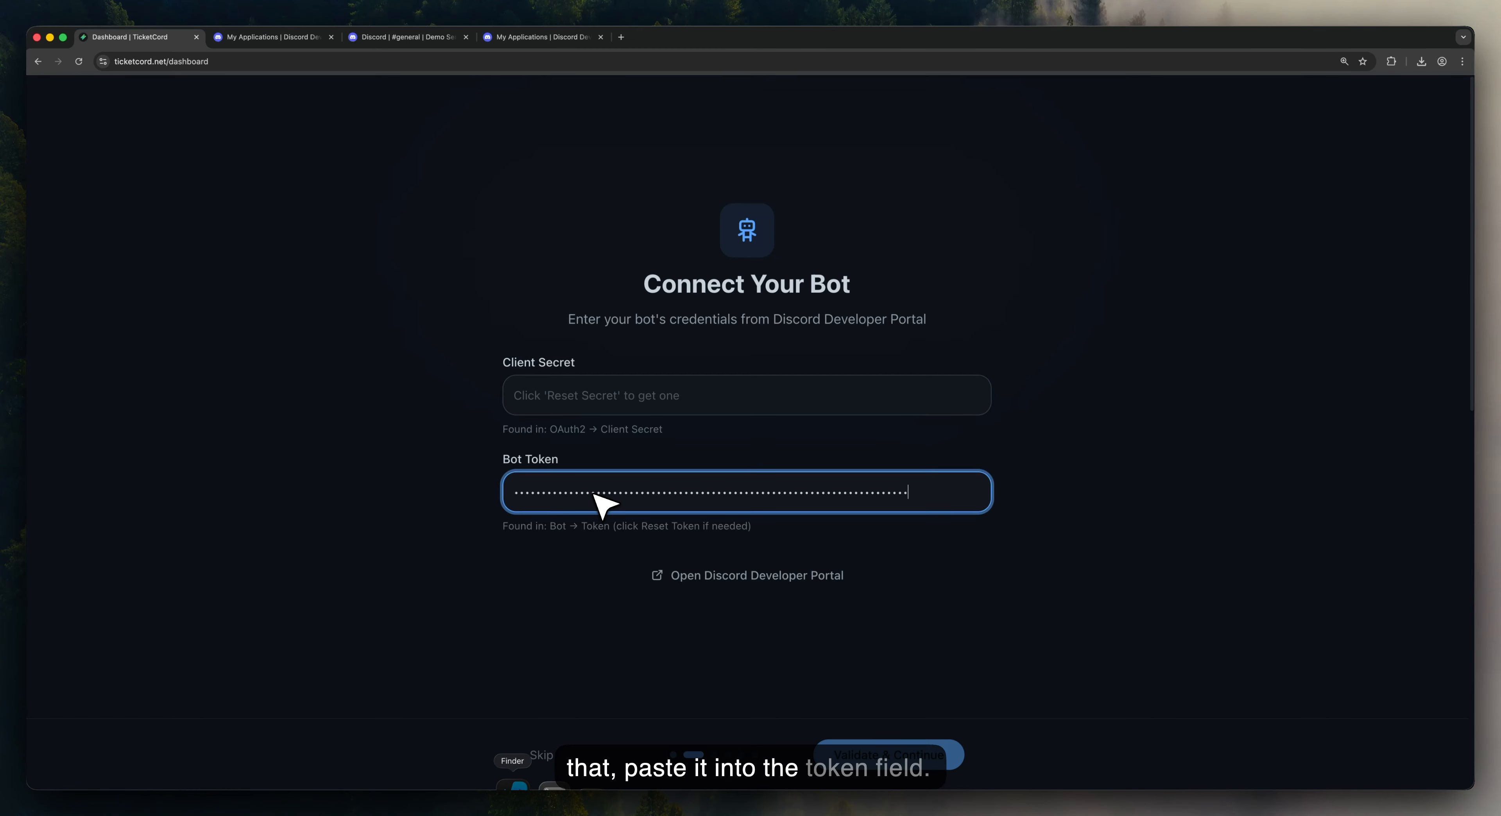
Step: Regenerate the application's client secret in the OAuth2 settings
click(256, 38)
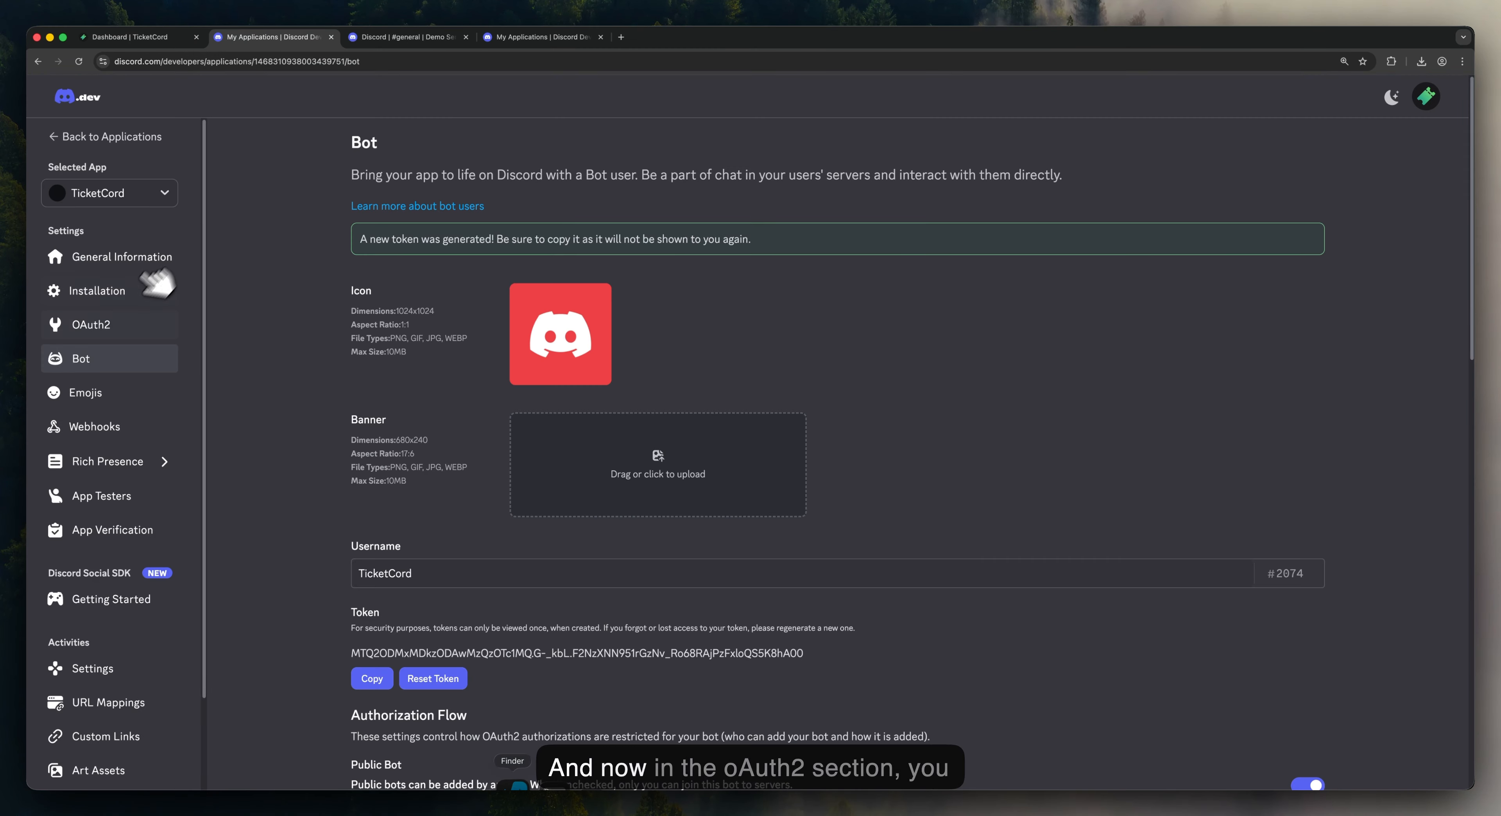
click(88, 328)
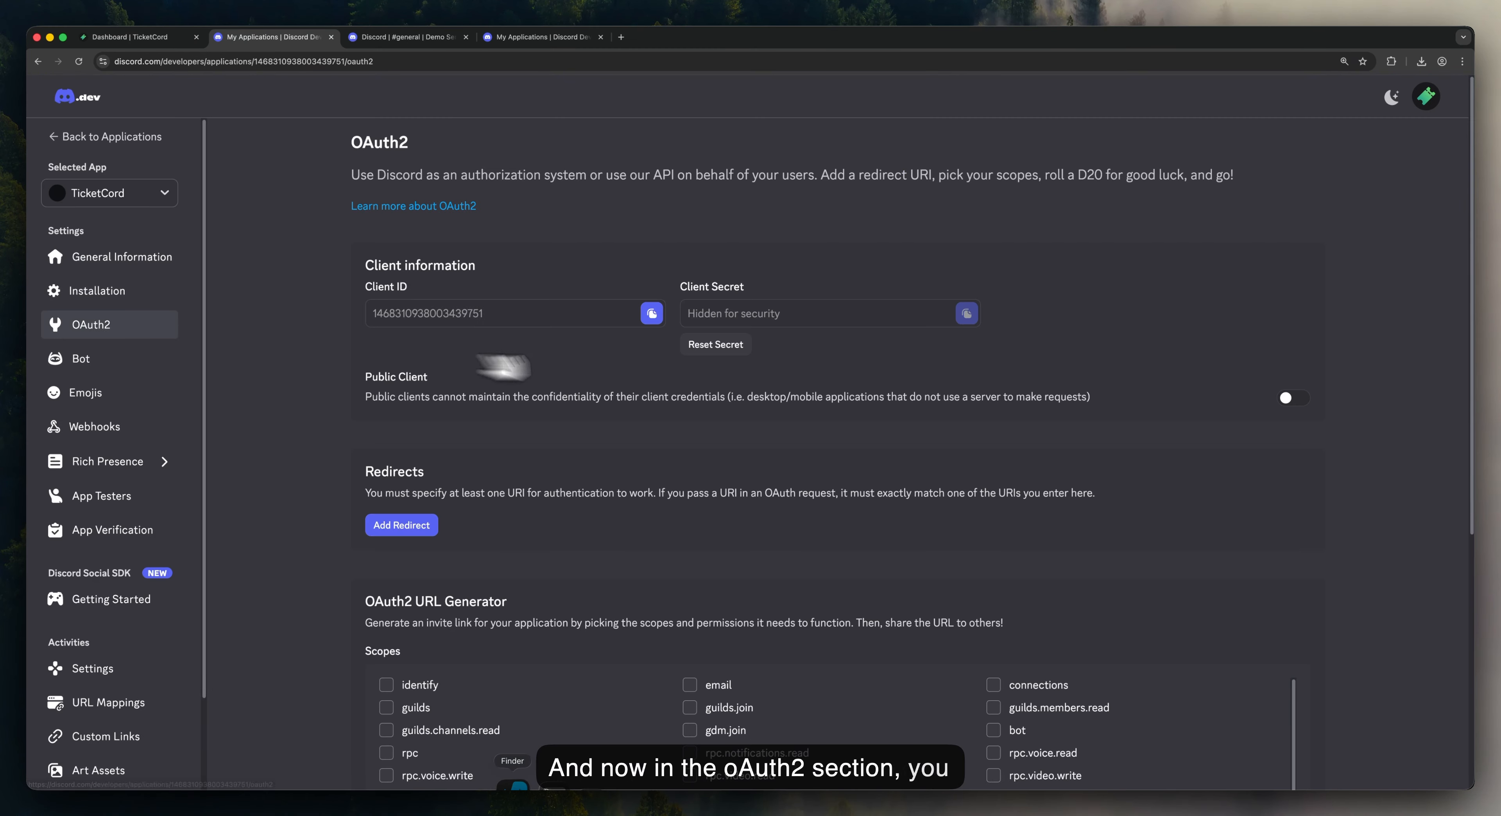
click(716, 345)
click(811, 467)
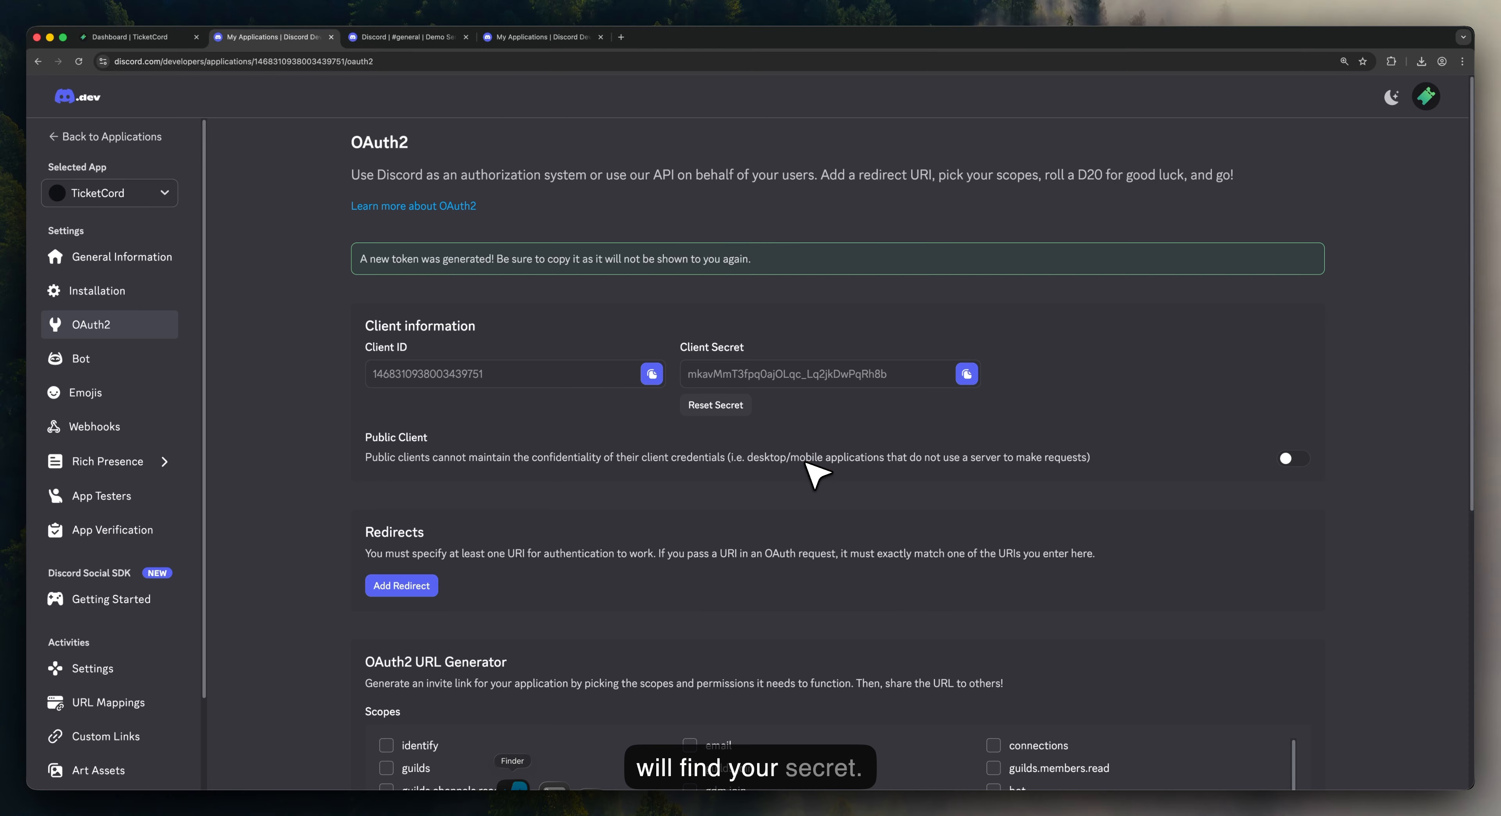
Step: Paste the client secret, validate the credentials, and create the TicketCord bot
click(186, 37)
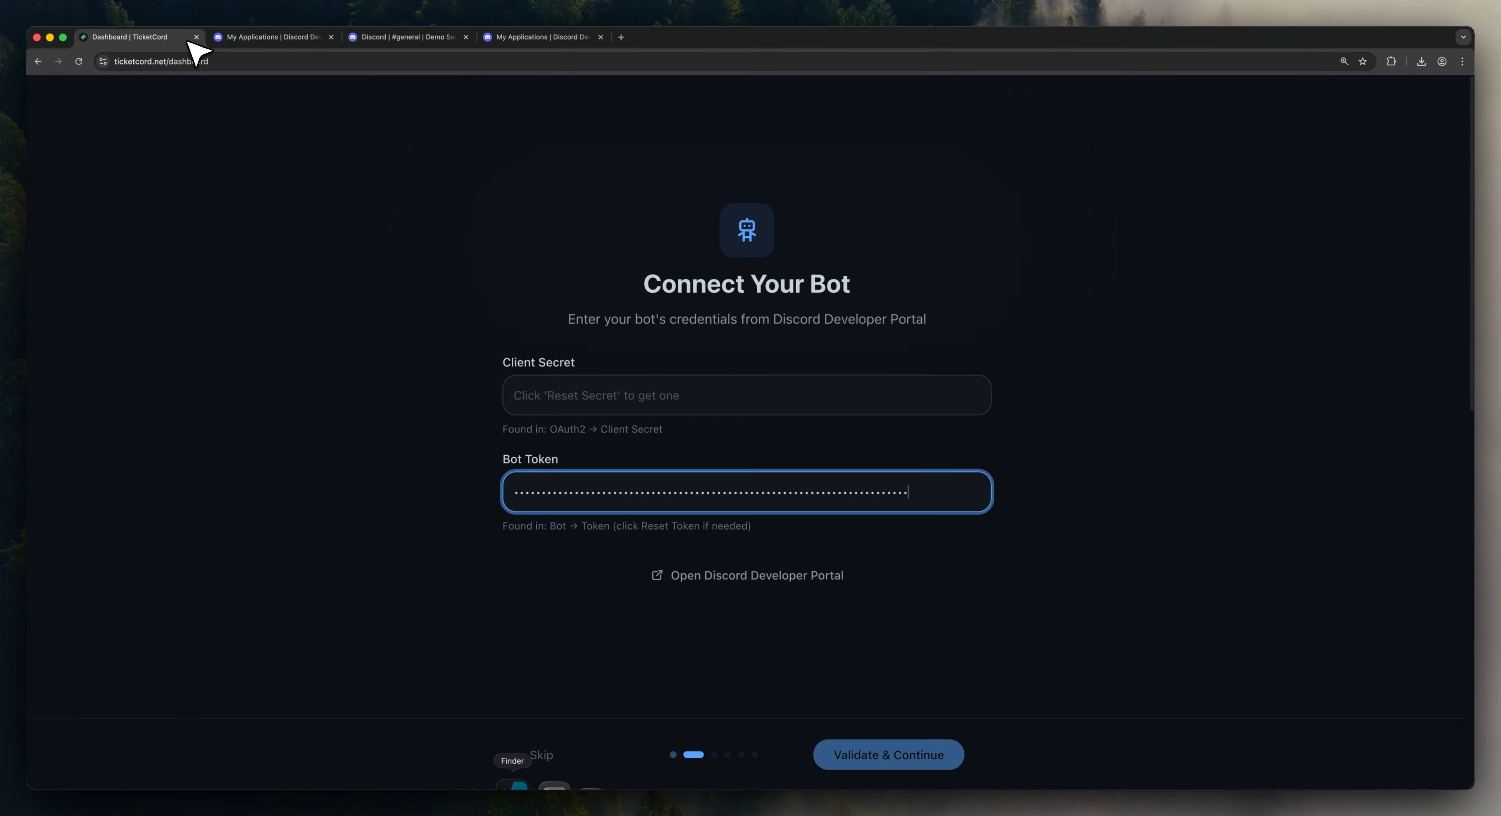
click(607, 395)
key(super+v)
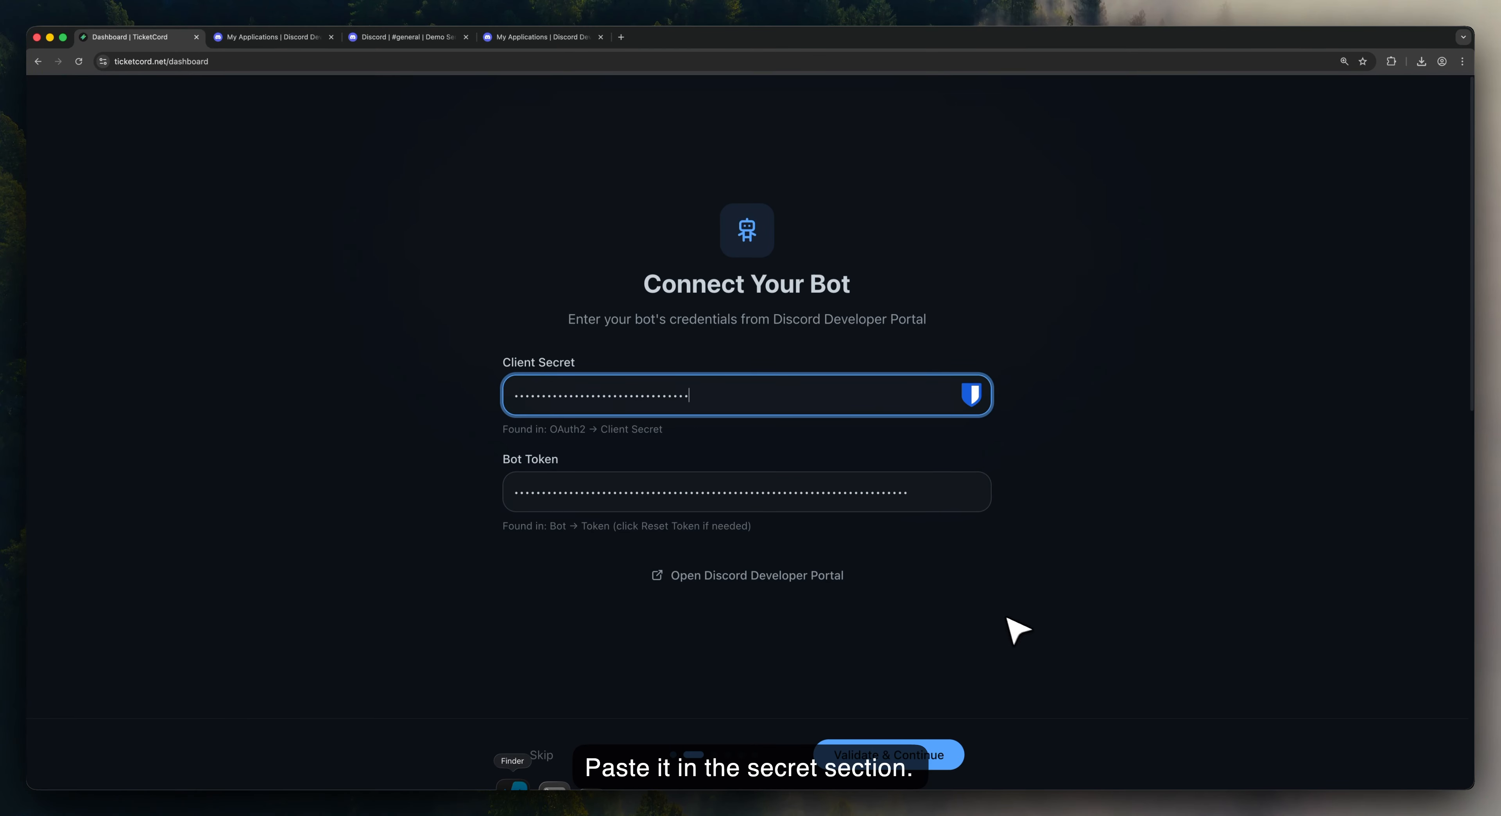
click(917, 749)
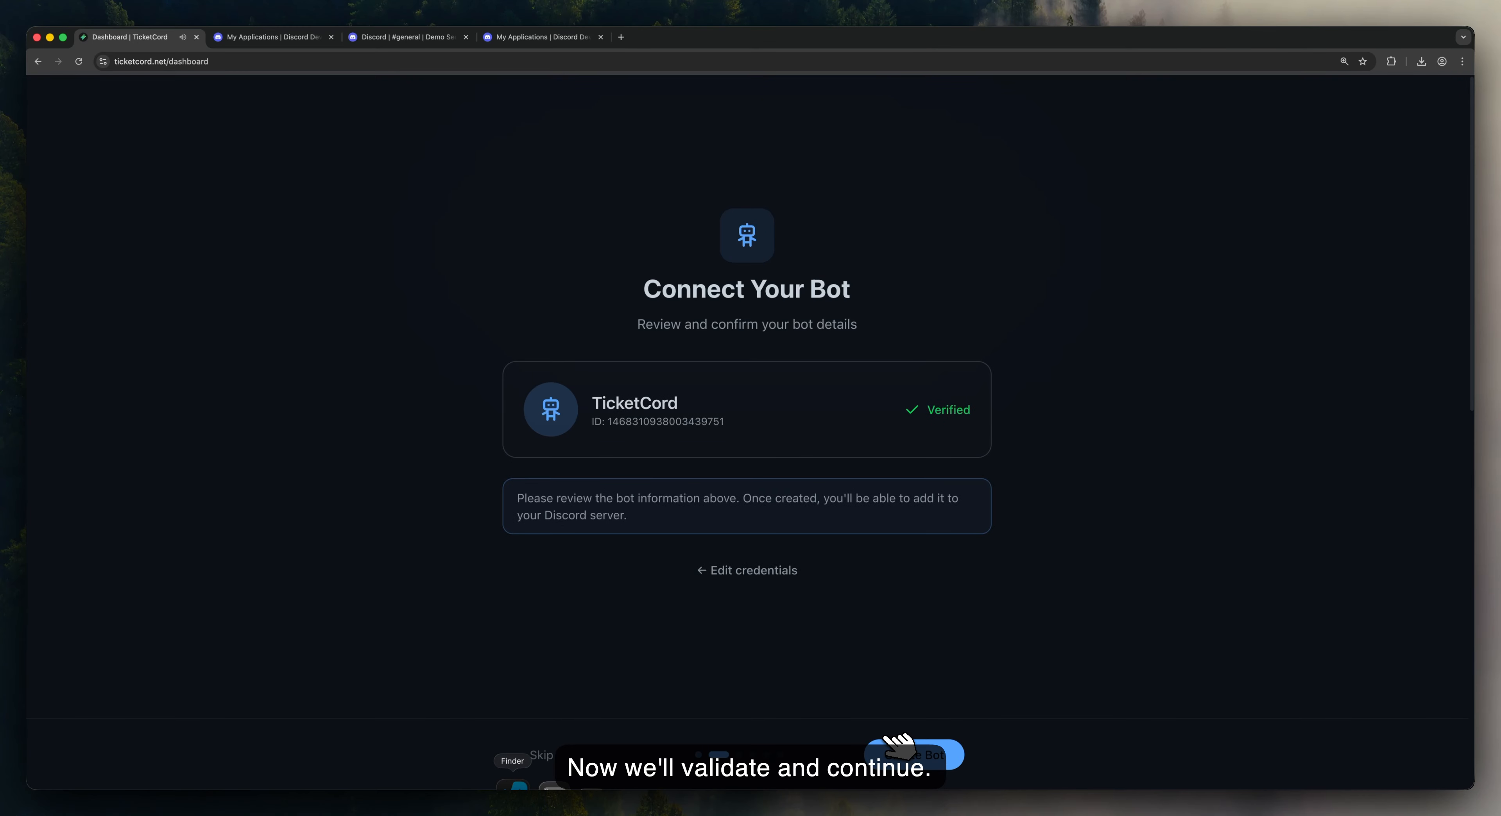
drag(686, 409, 589, 404)
click(736, 404)
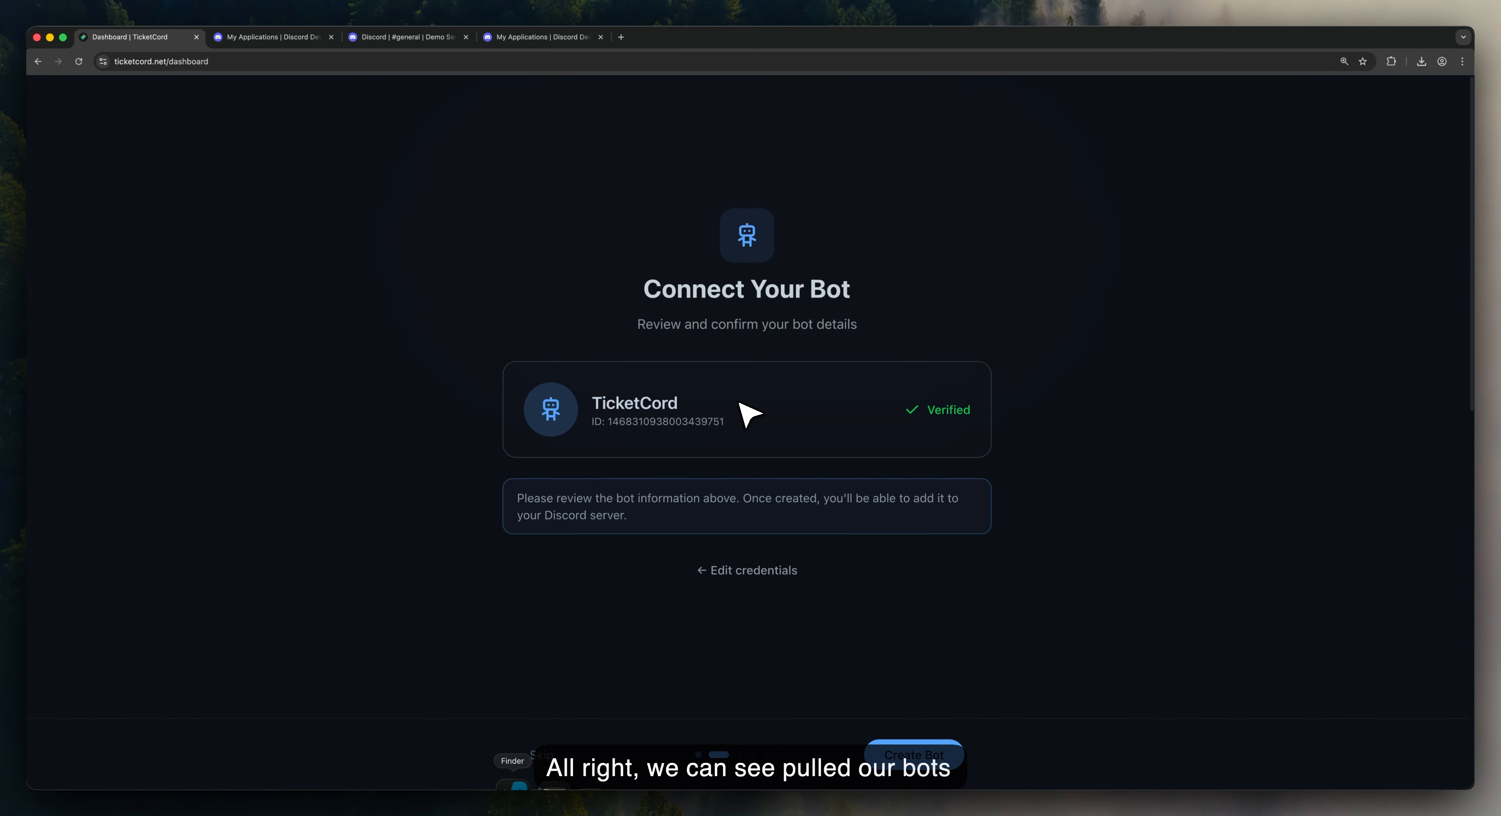
click(933, 760)
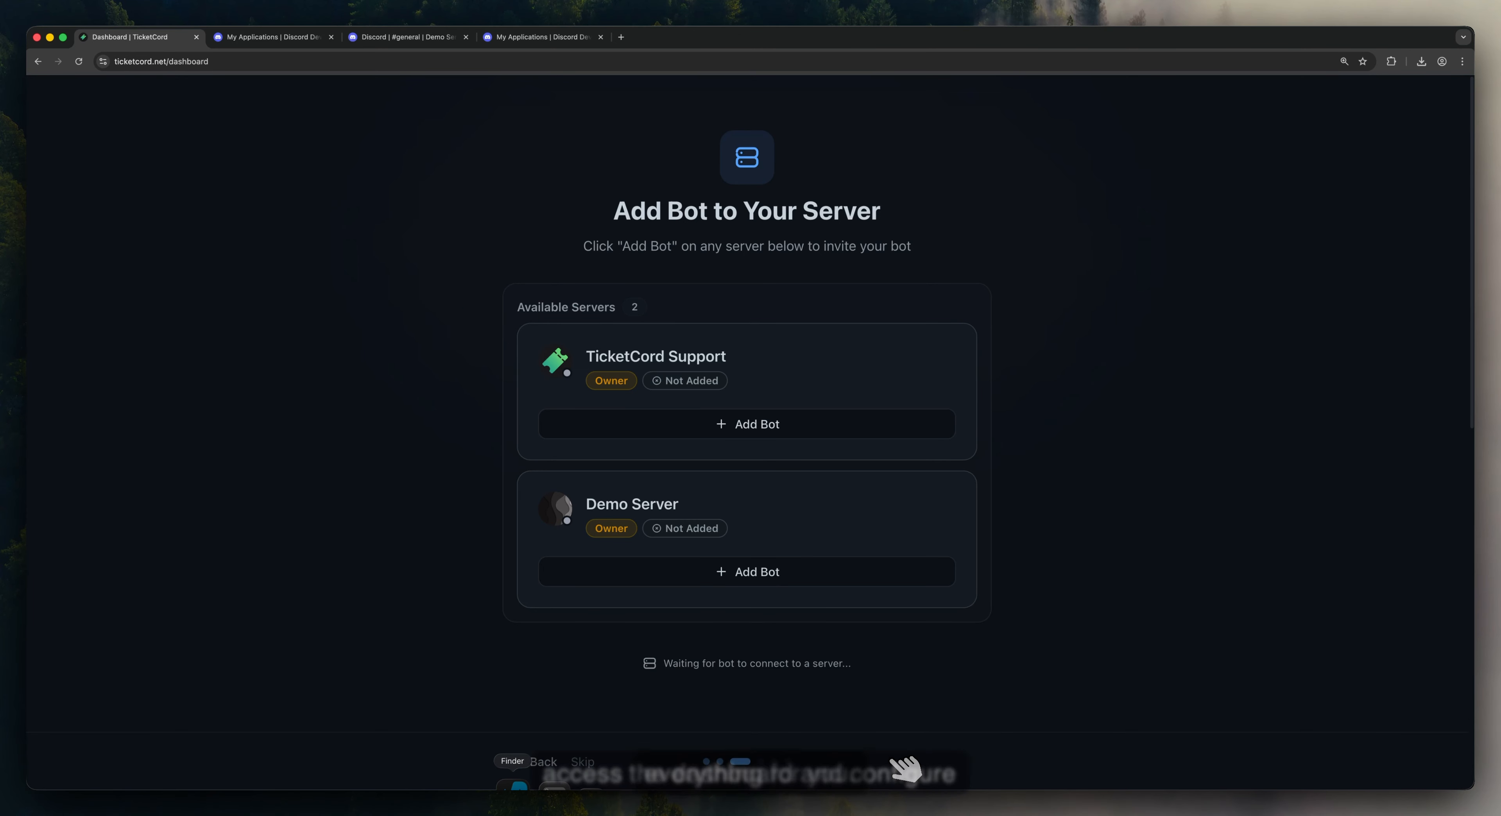
Step: Invite and authorize the bot for Demo Server in the Discord popup, then close it
click(758, 574)
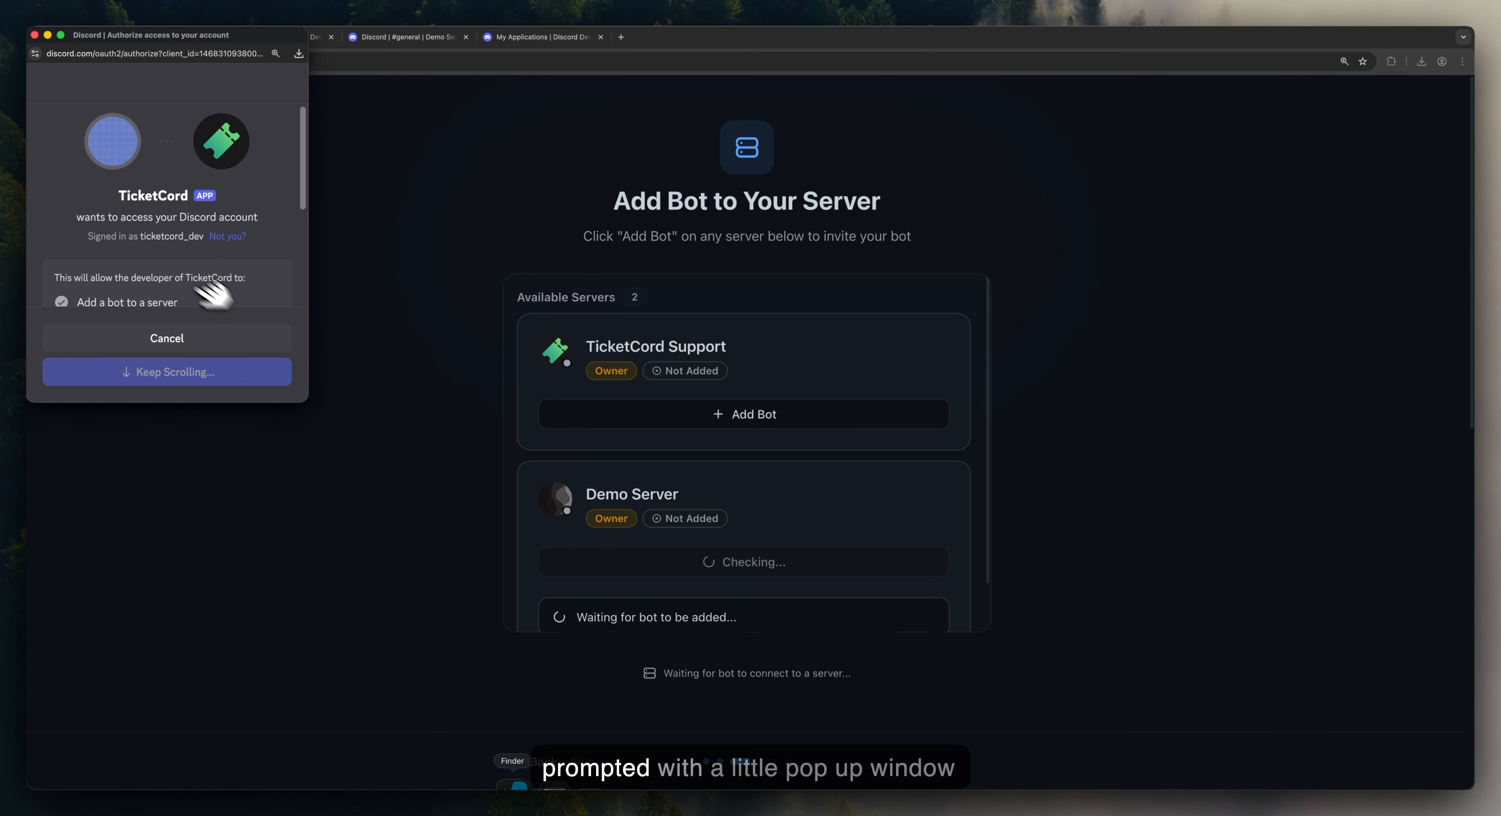
scroll(162, 260, down, 3)
scroll(162, 261, down, 1)
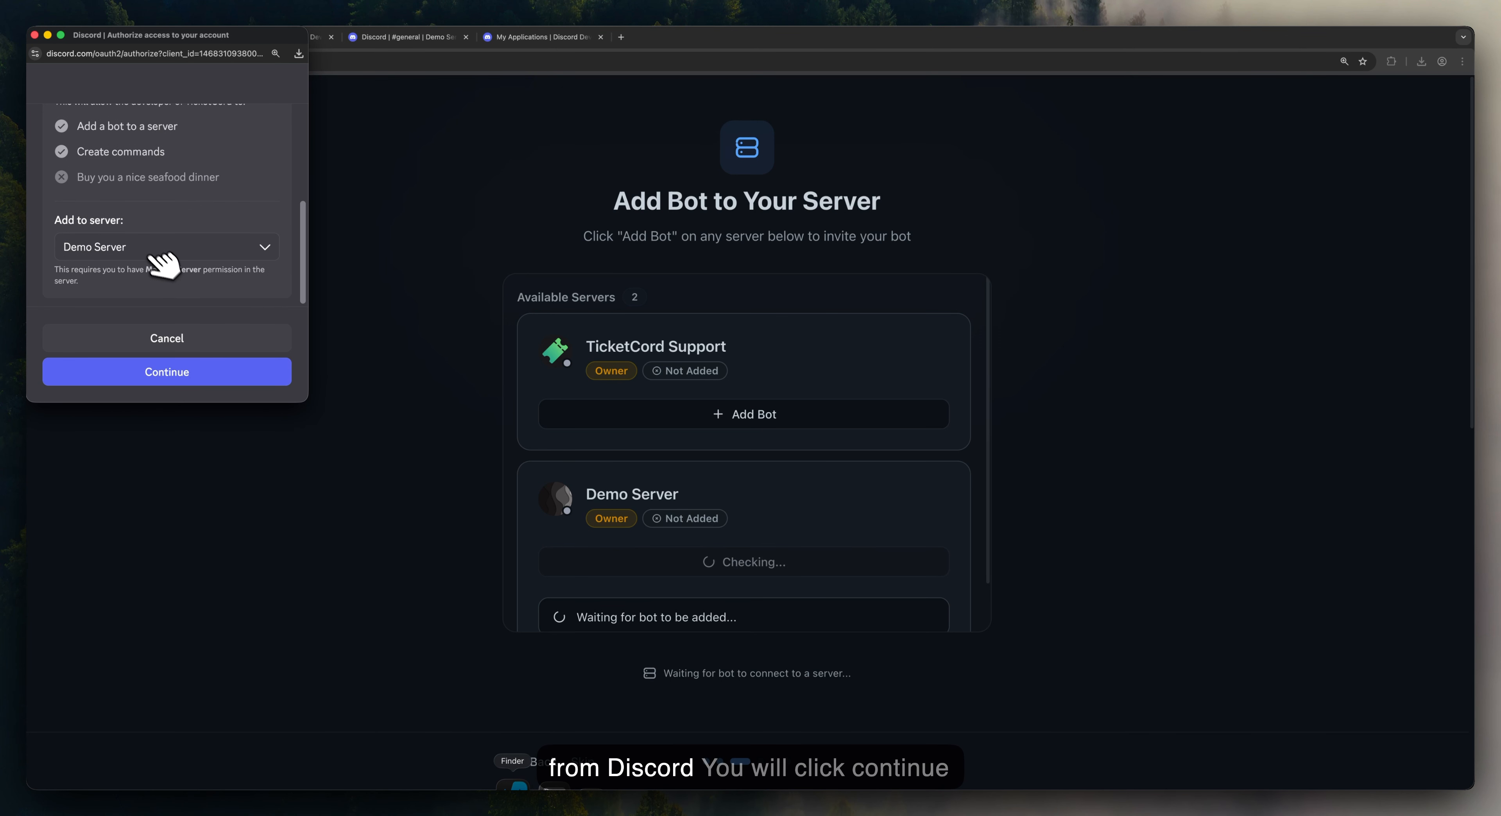
click(186, 371)
click(186, 374)
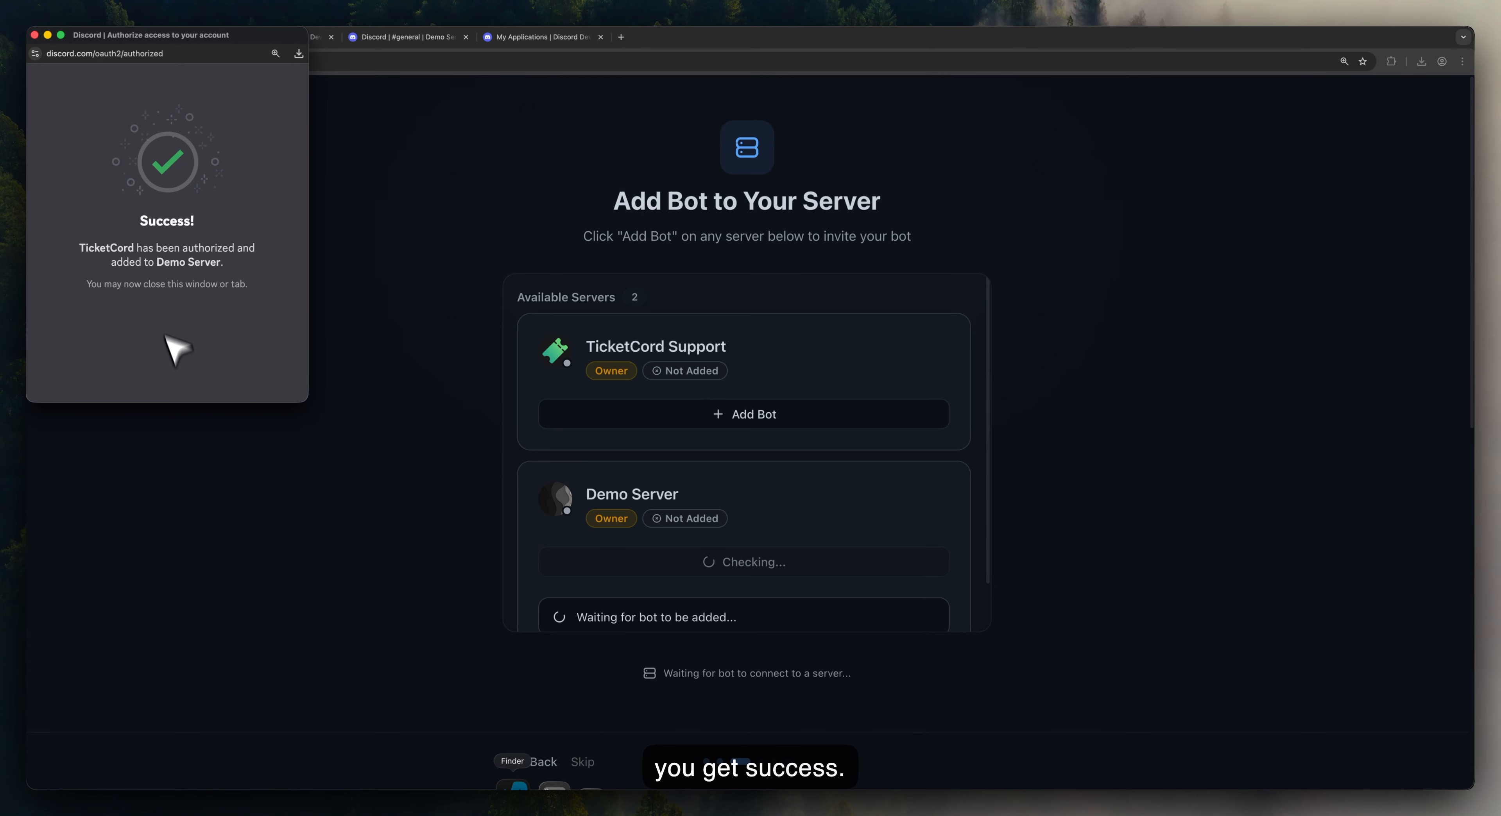
click(35, 35)
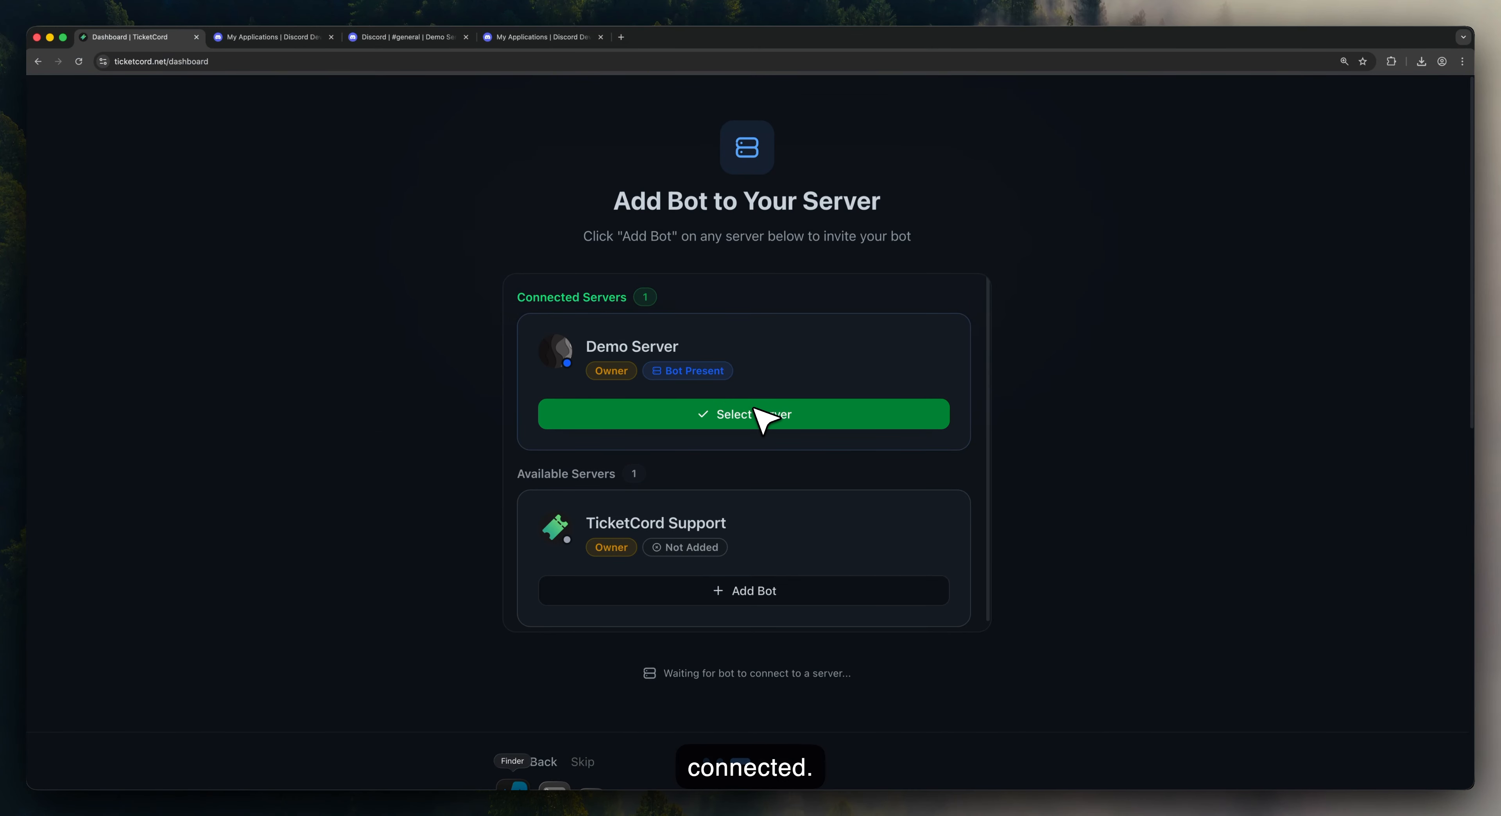
Step: Check the TicketCord bot's profile, then run /setup in Demo Server's #general
click(382, 54)
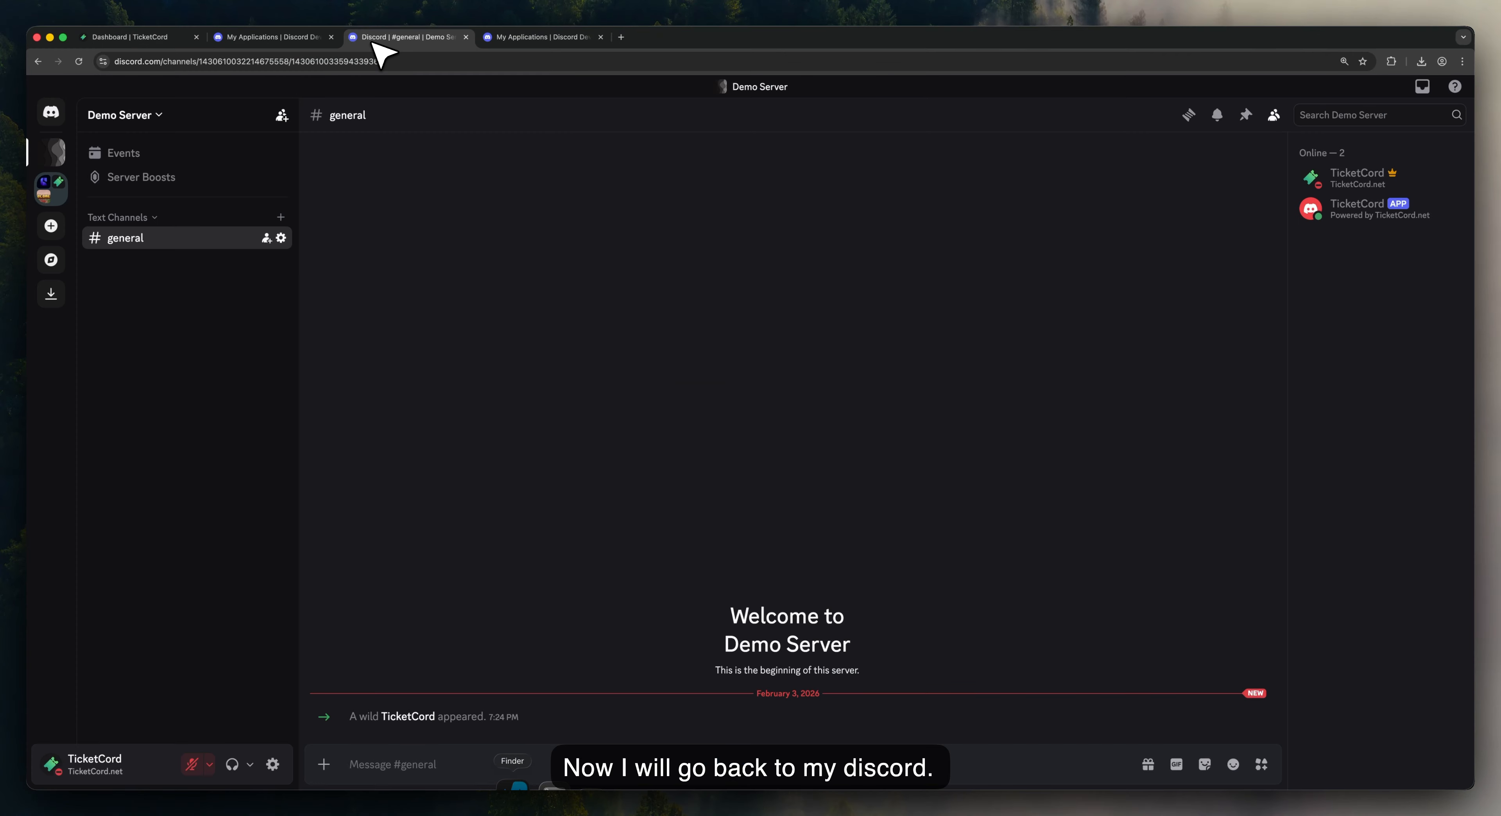
click(426, 715)
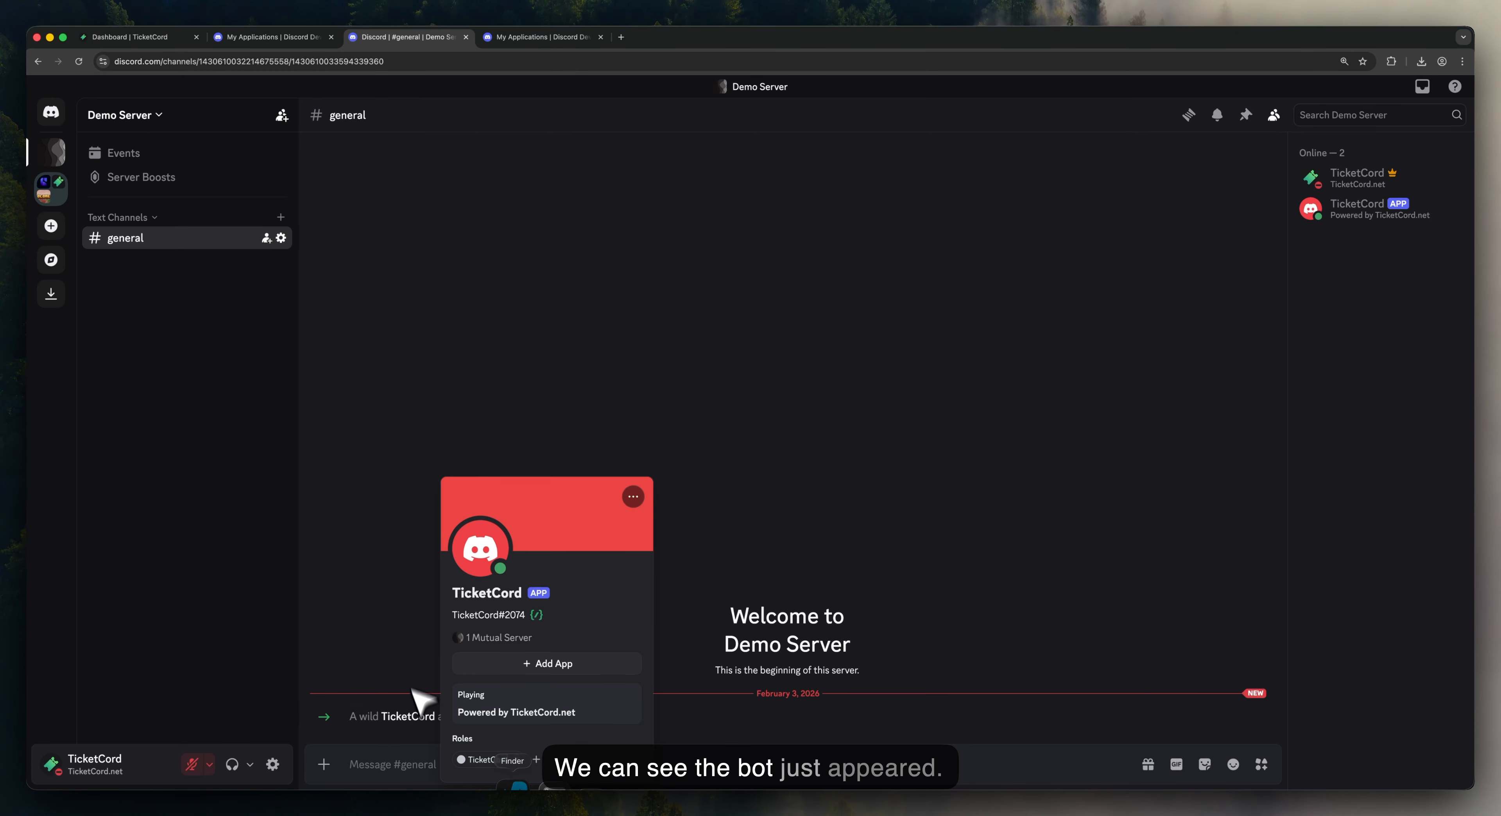
click(411, 604)
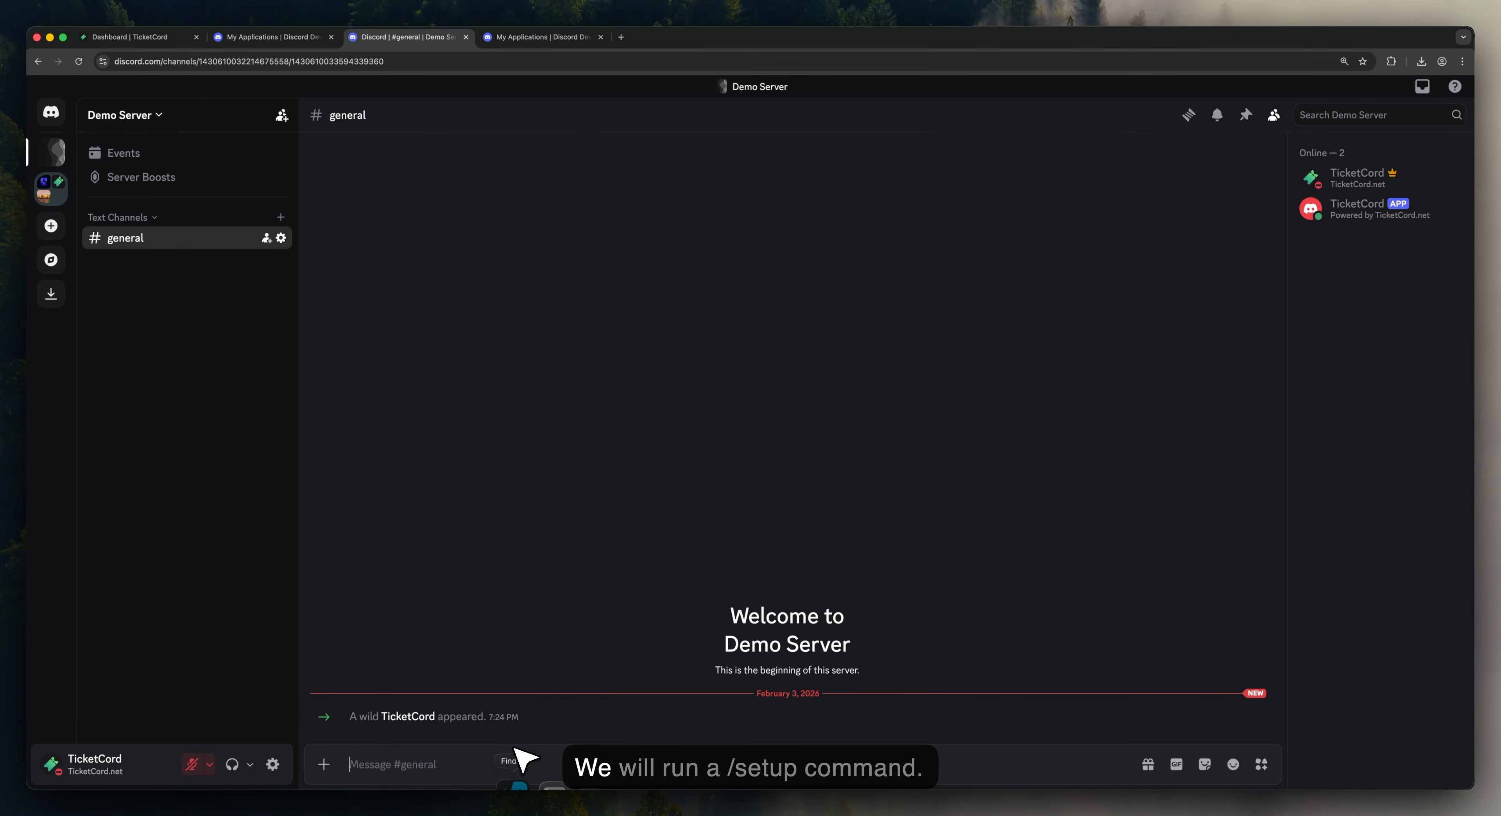
text(/setup)
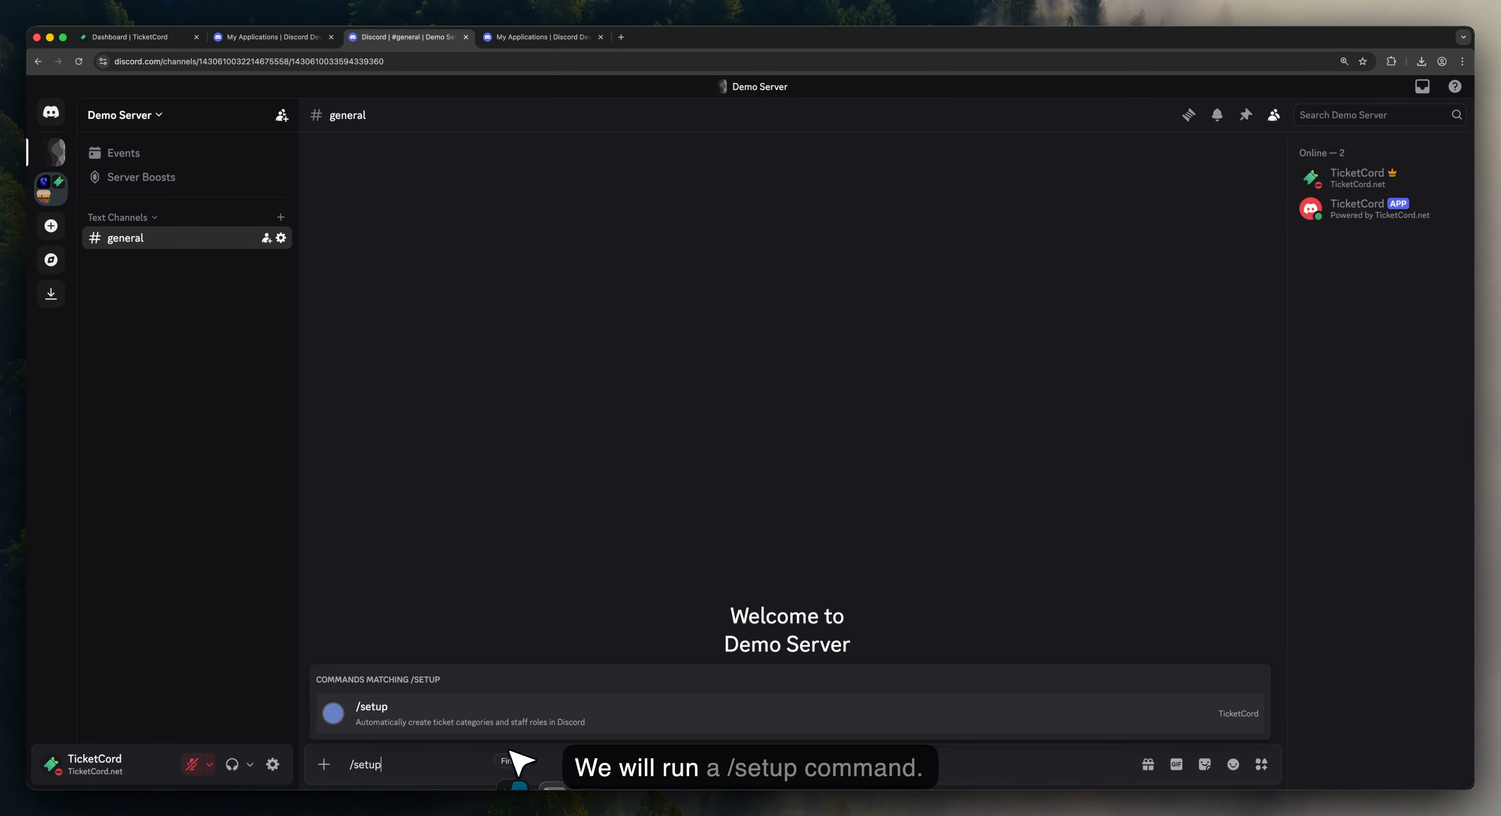
key(Return)
key(Return)
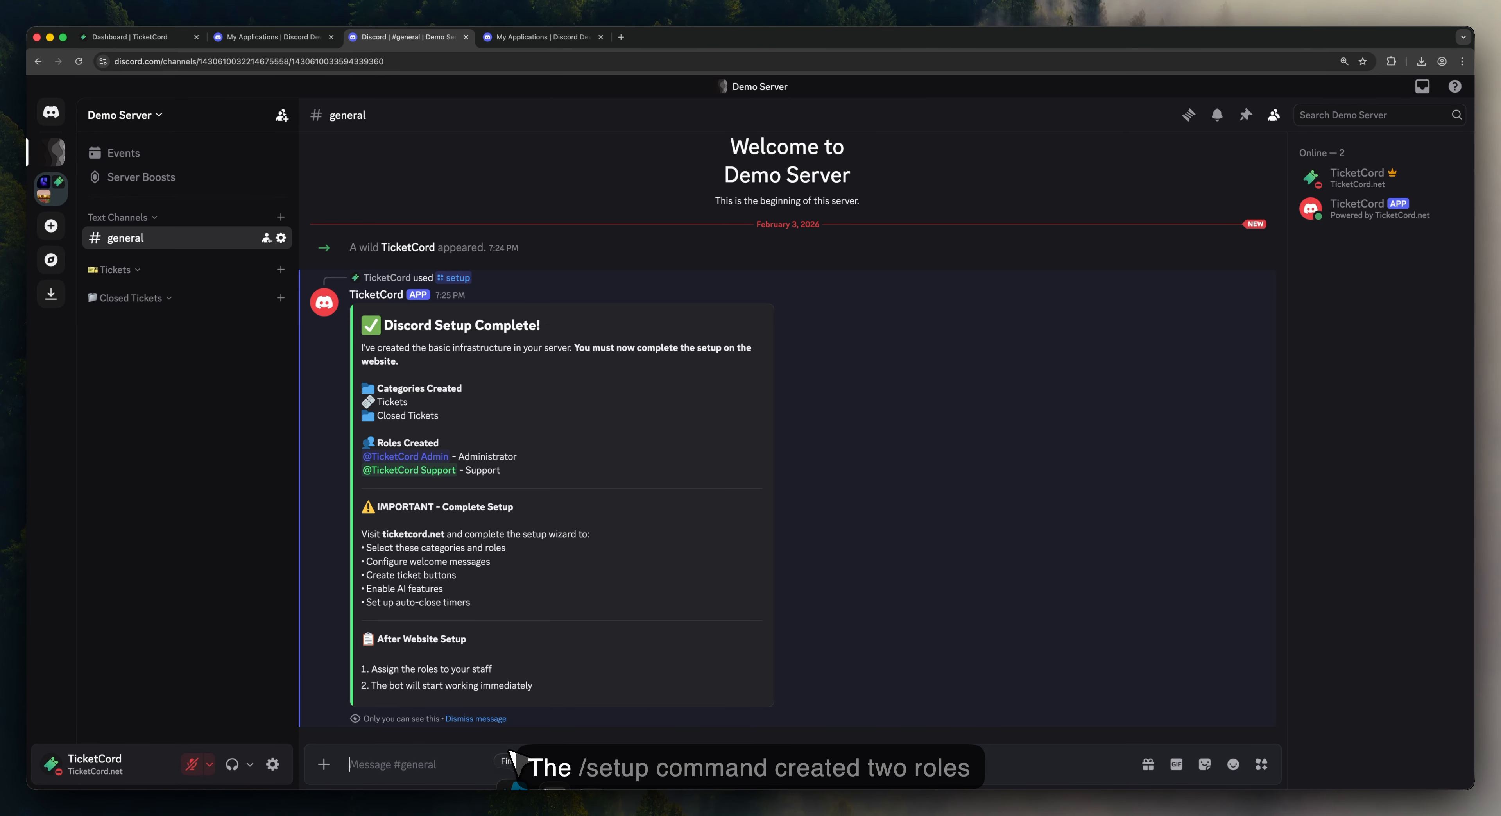
Step: Review the Roles Created and Categories Created lists, then return to the TicketCord dashboard
drag(518, 474, 359, 442)
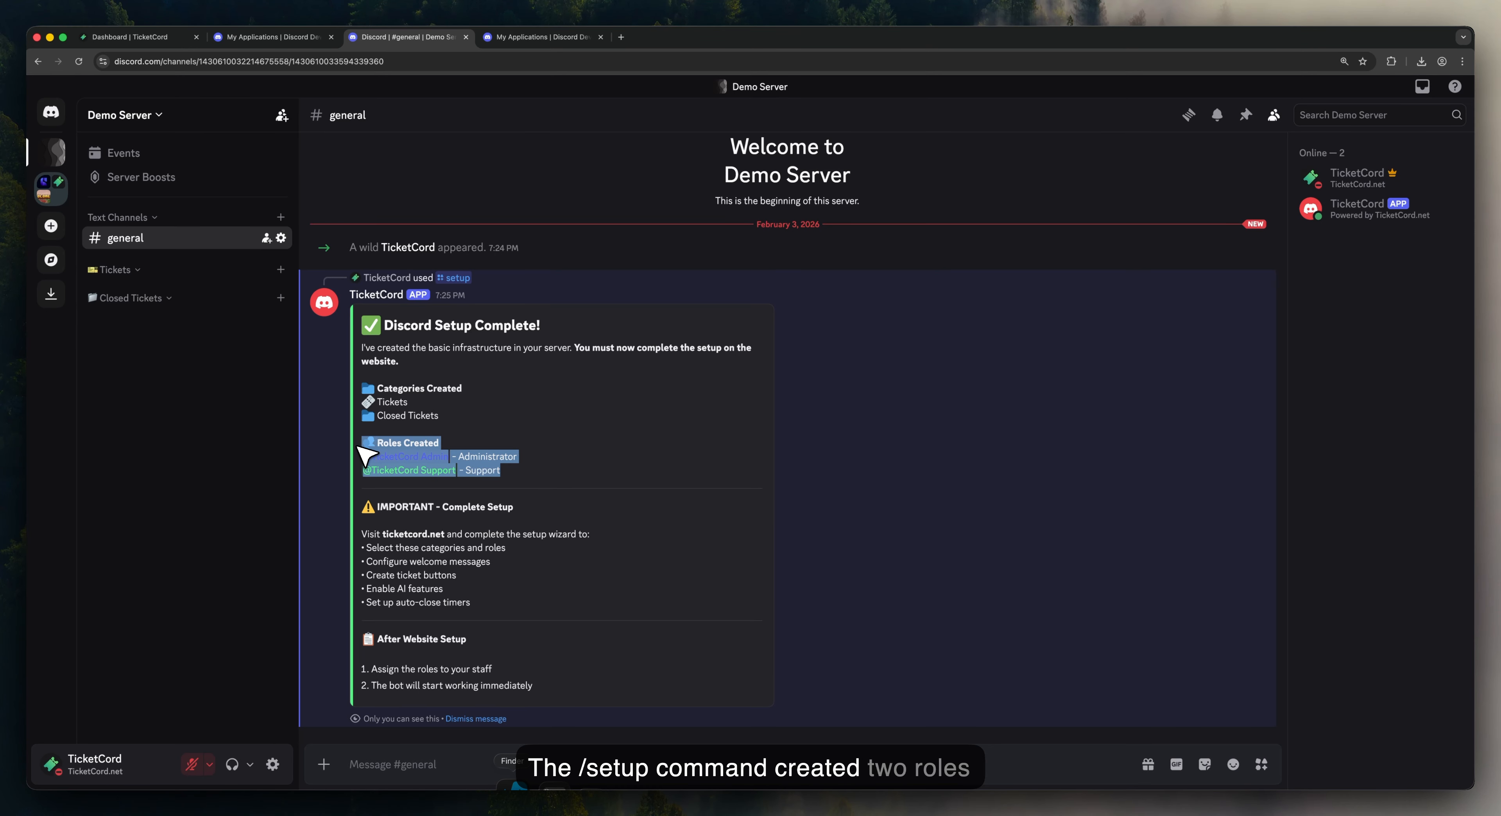
drag(447, 415, 355, 386)
click(355, 386)
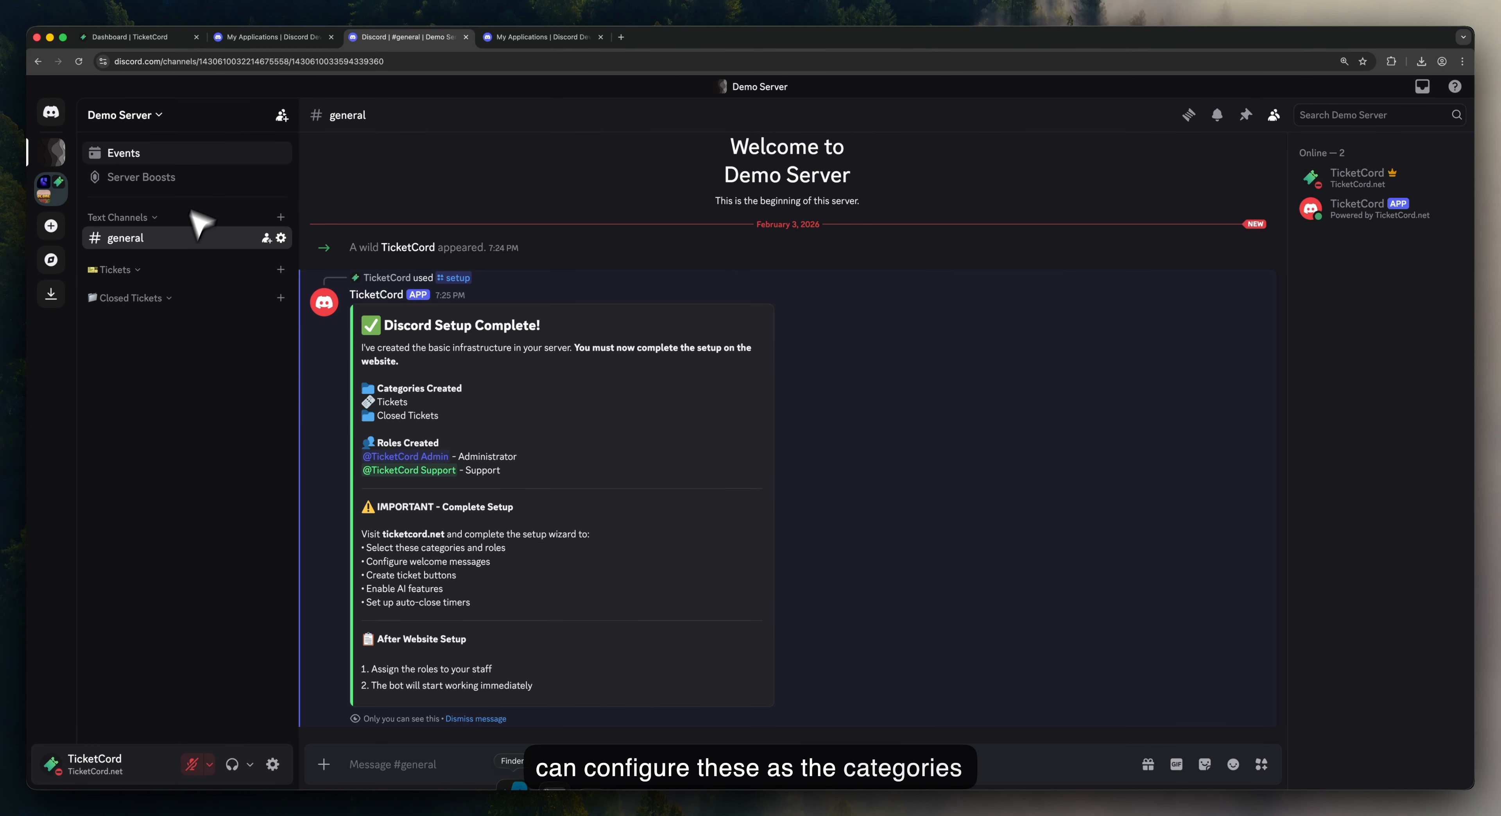
click(140, 38)
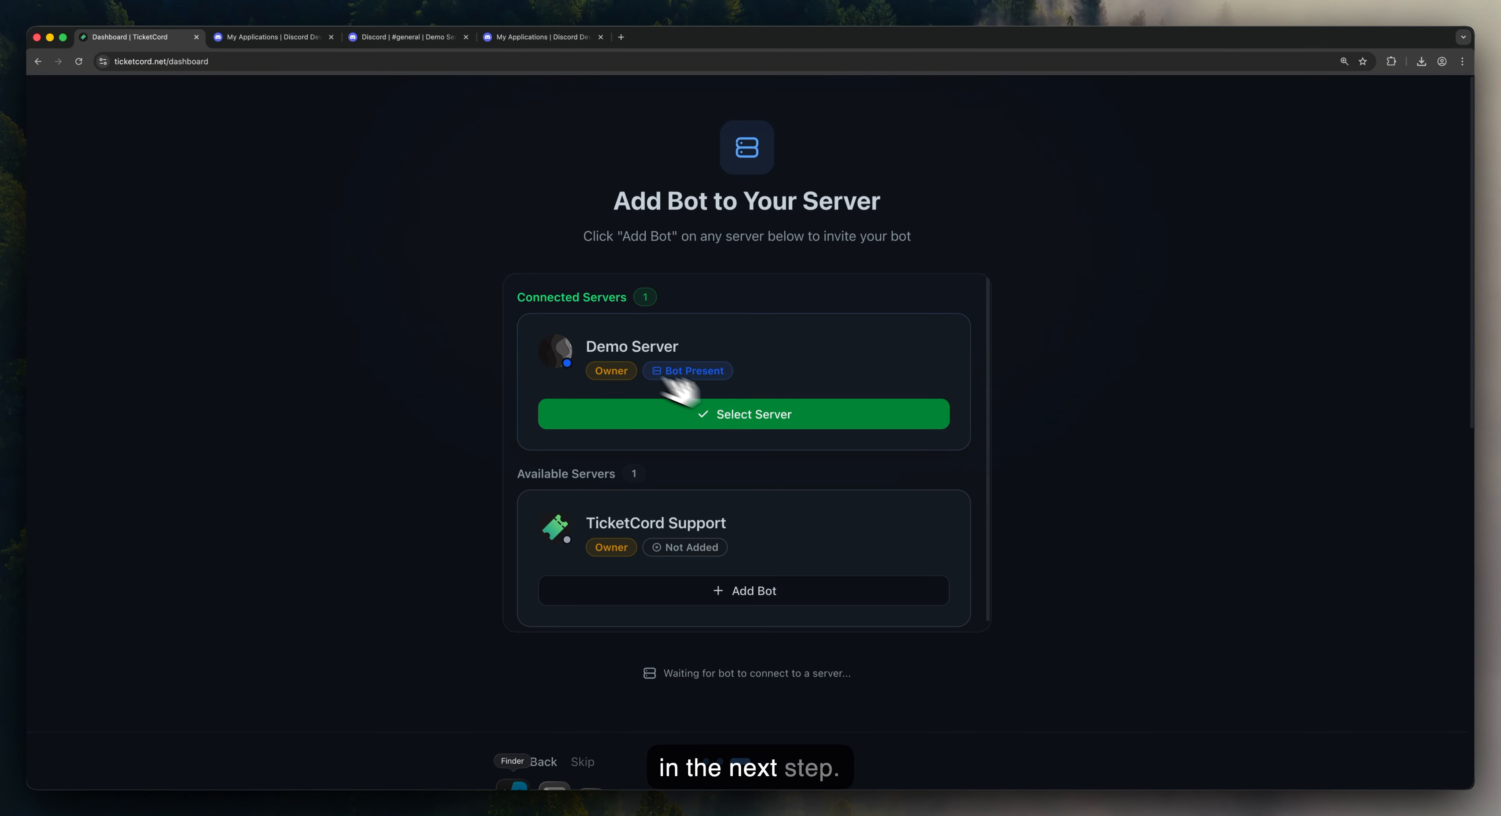
Step: Select Demo Server and make TicketCord Support the support team role
click(759, 415)
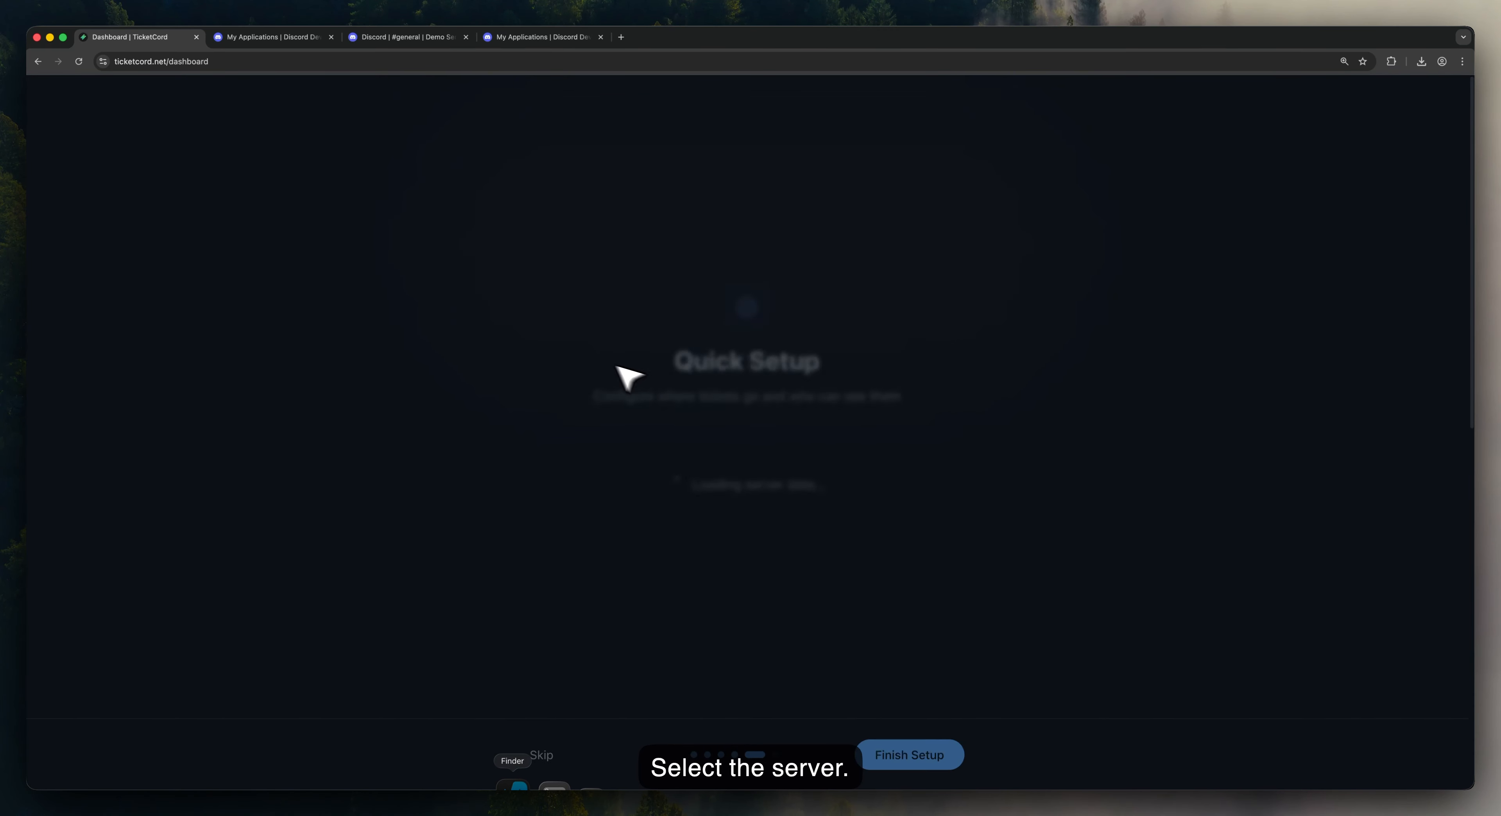
click(588, 402)
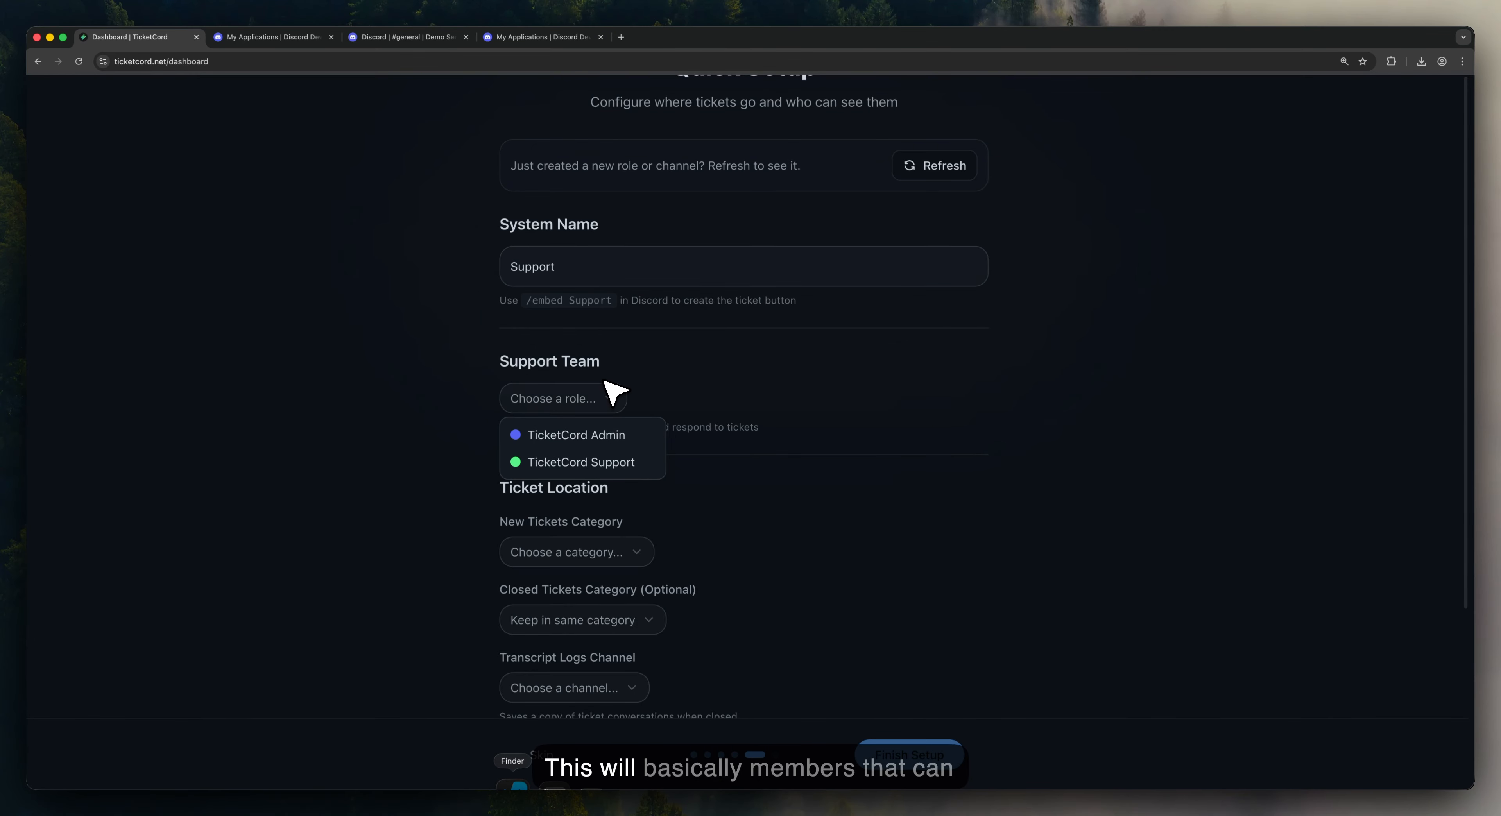
click(612, 381)
double_click(516, 430)
drag(515, 430, 720, 429)
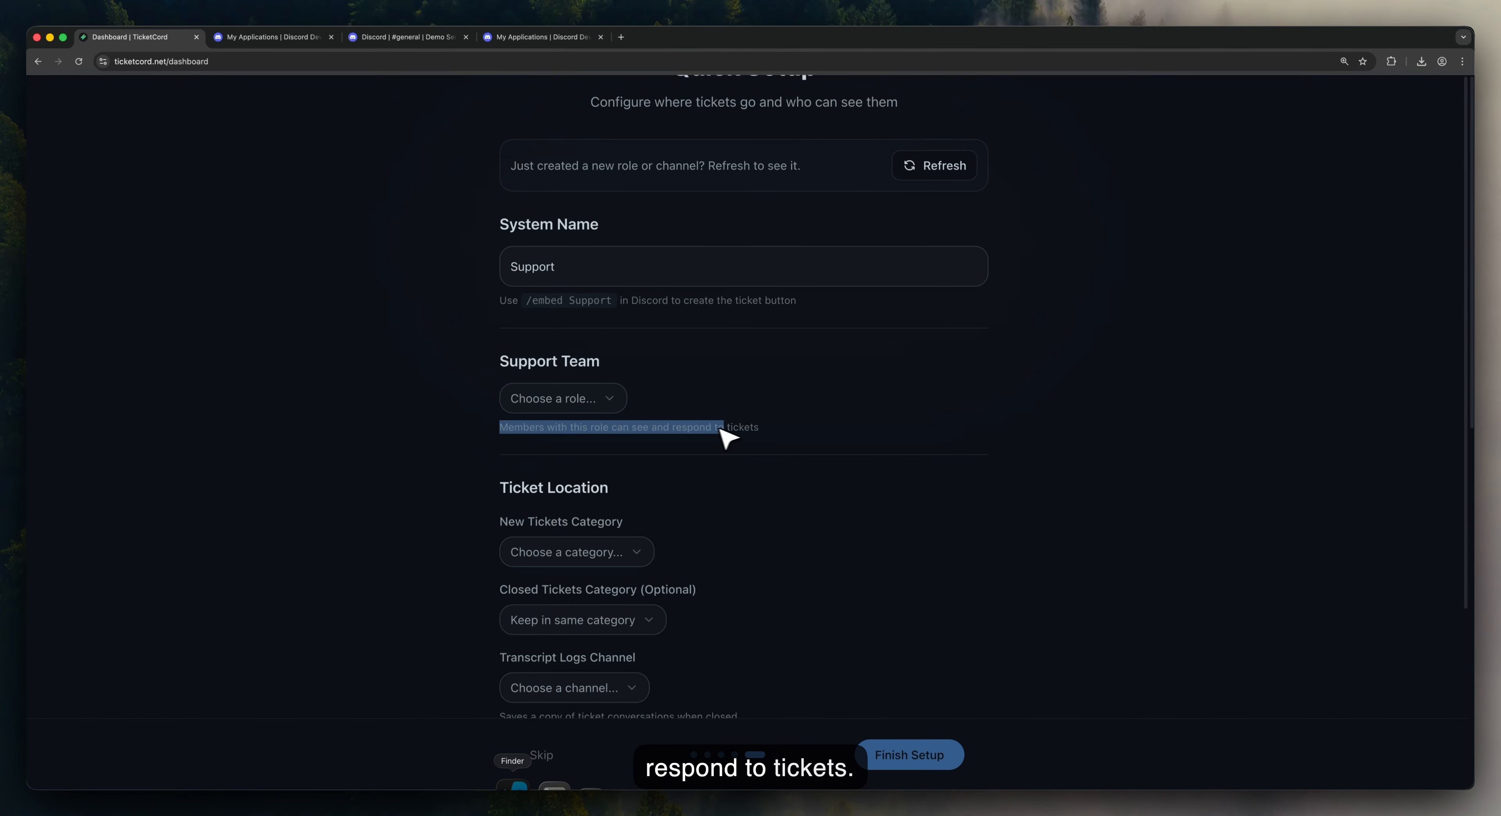
click(613, 400)
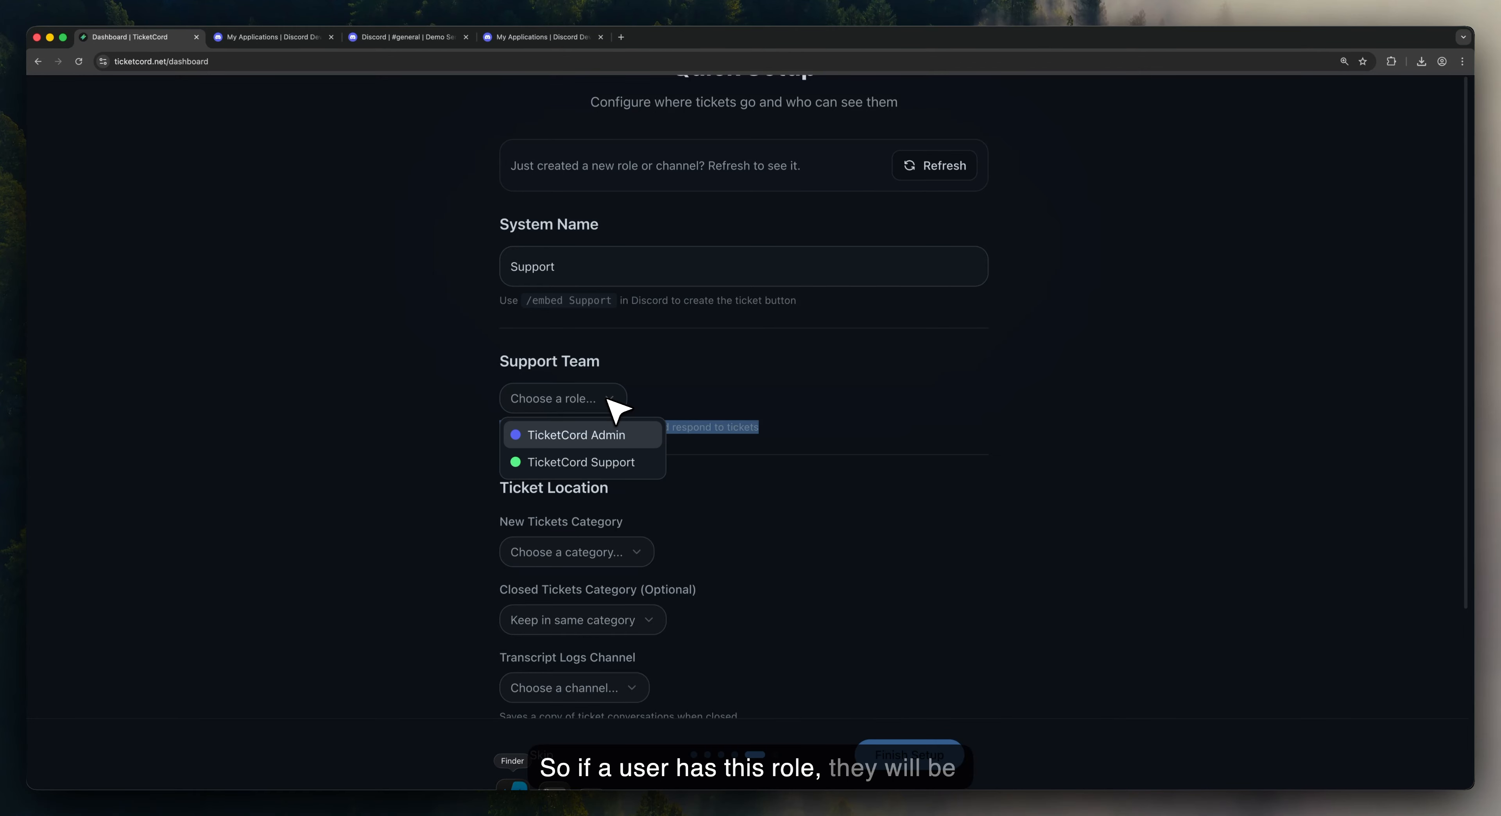
click(626, 461)
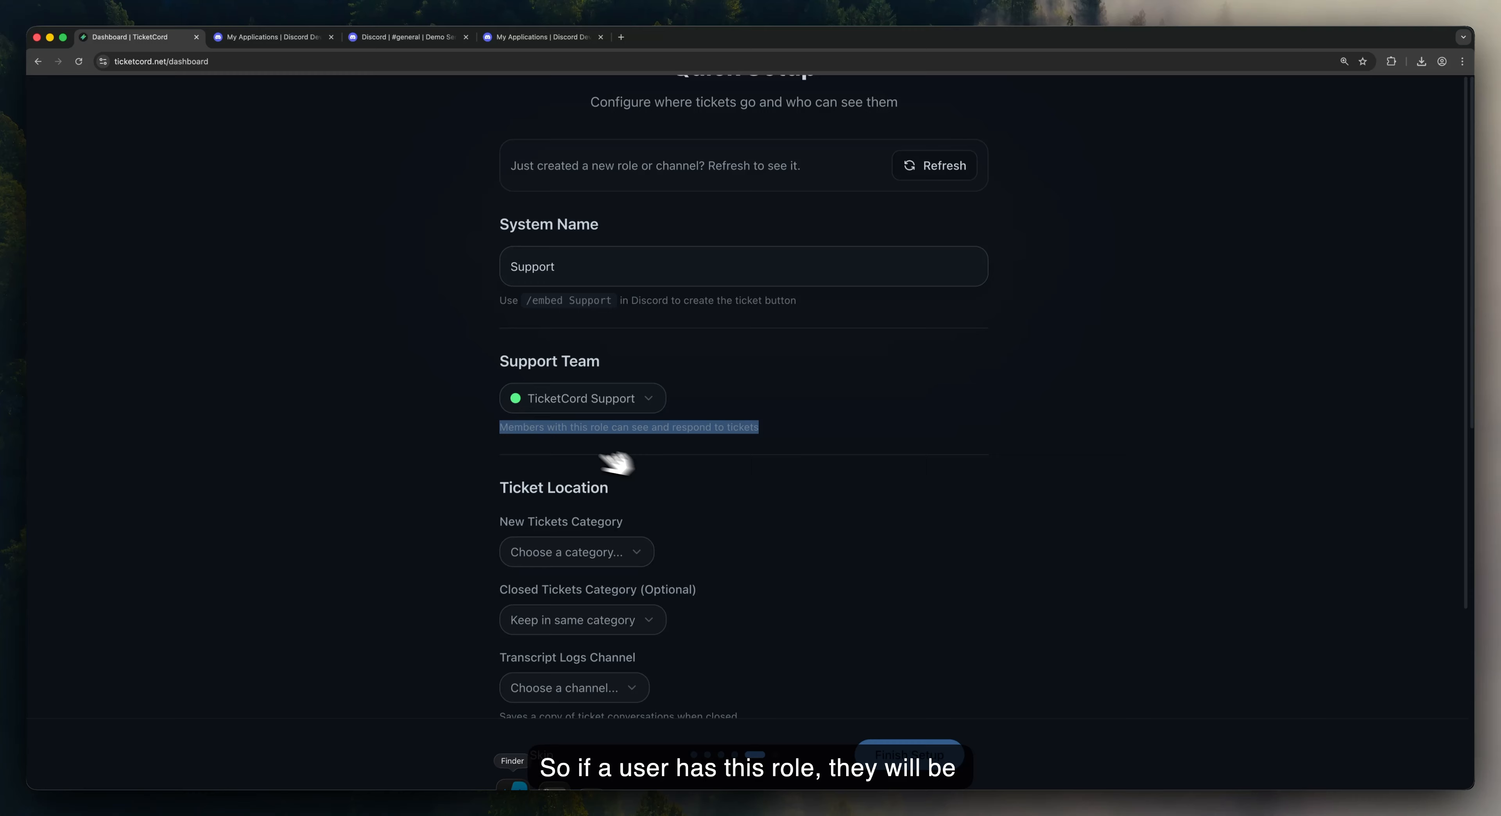
click(475, 435)
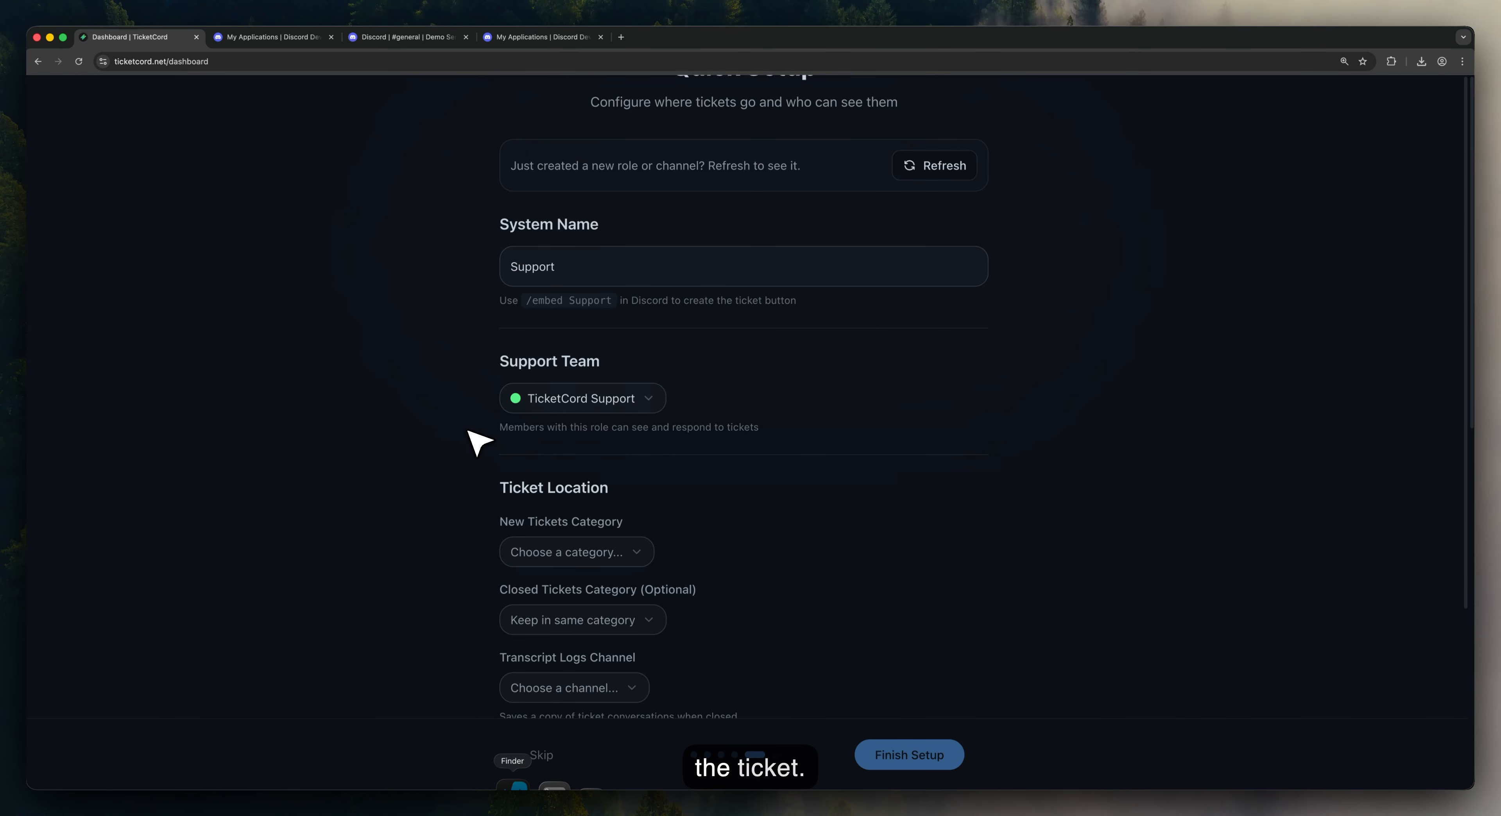
Step: Use Tickets and Closed Tickets categories, log transcripts to #general, and finish setup
click(564, 553)
click(570, 614)
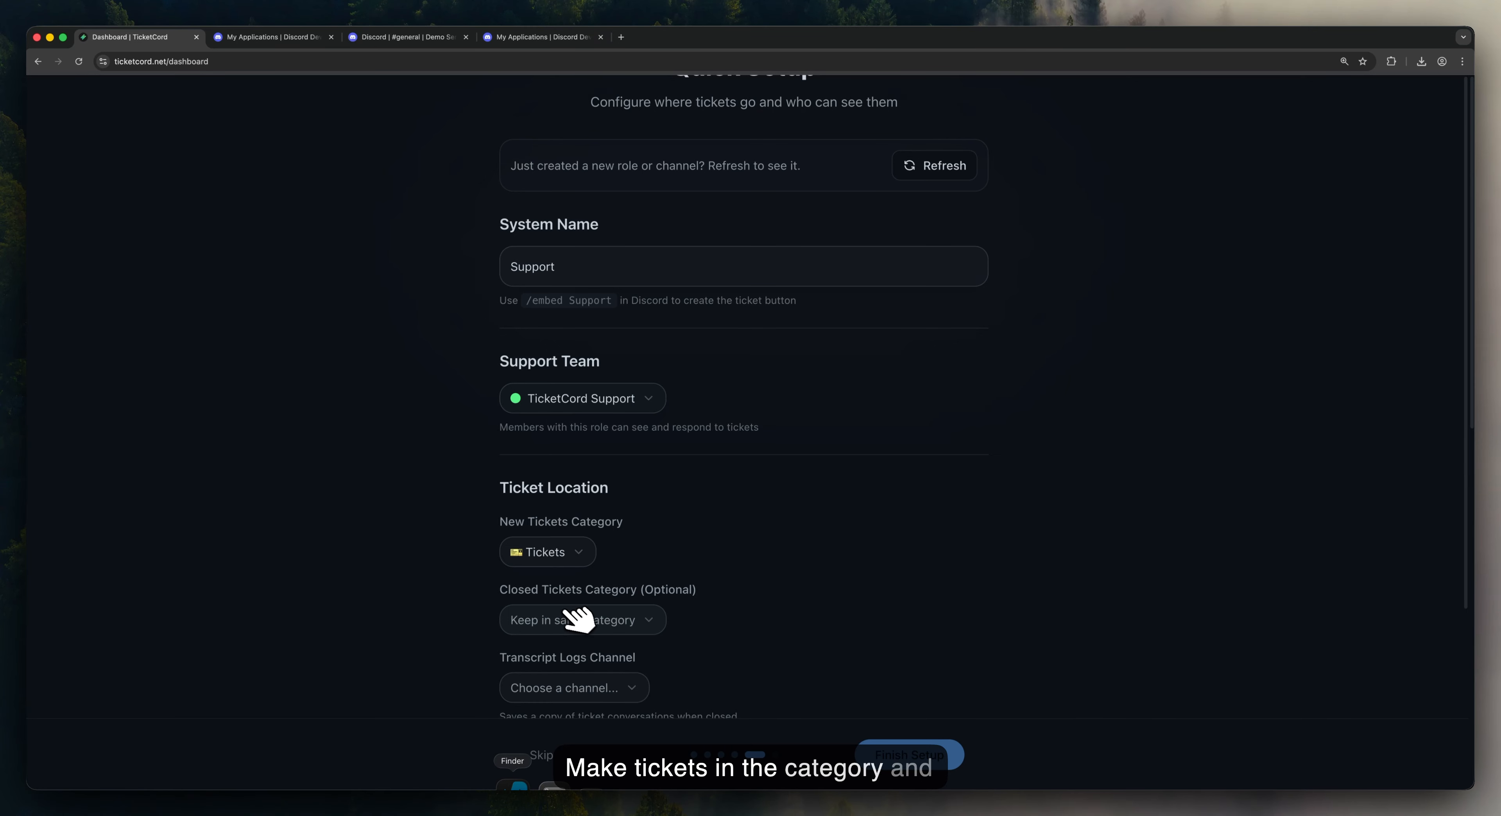
click(577, 622)
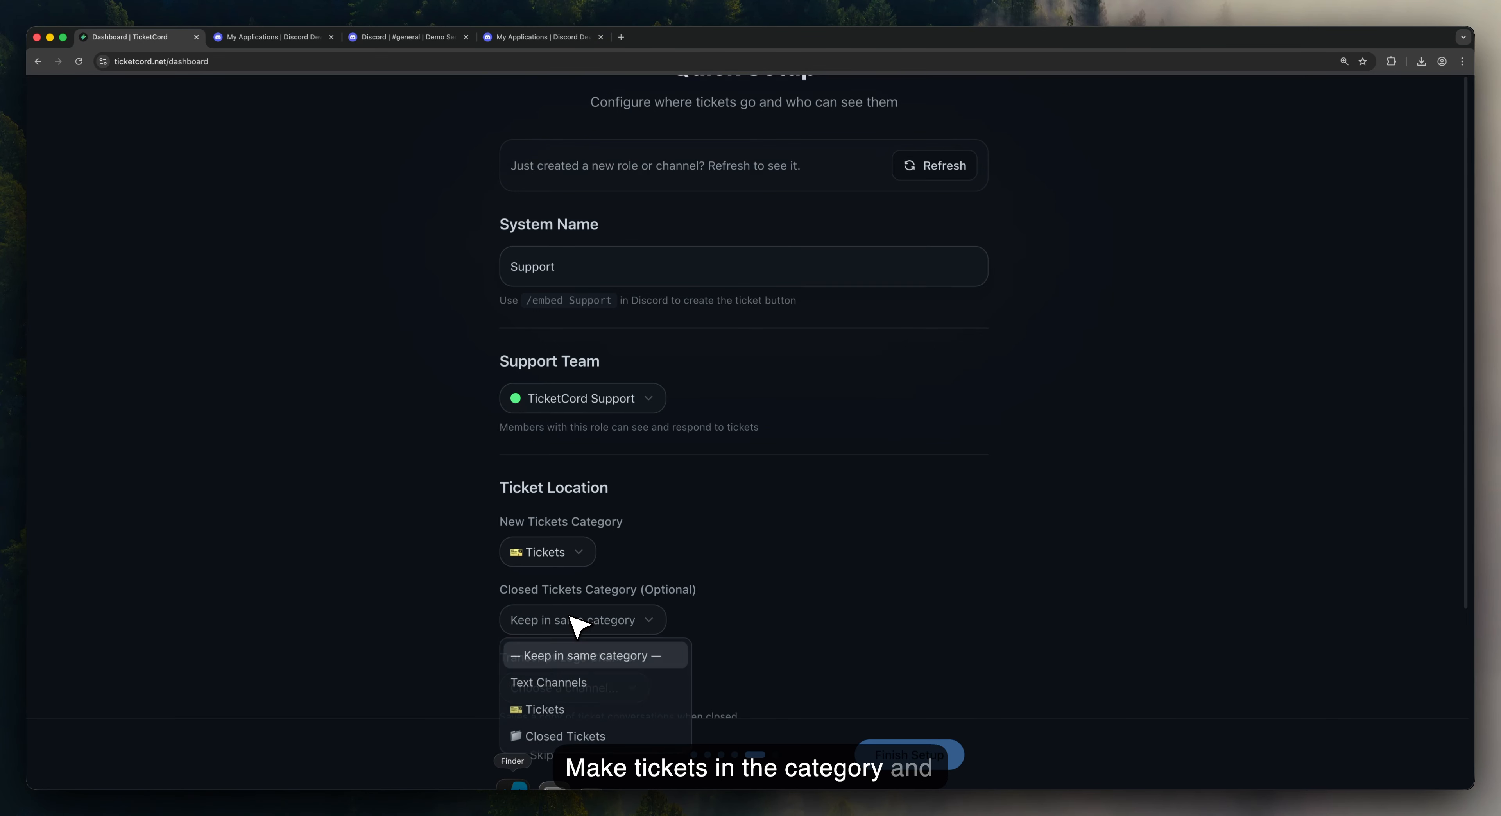
click(584, 736)
scroll(575, 665, down, 3)
click(576, 561)
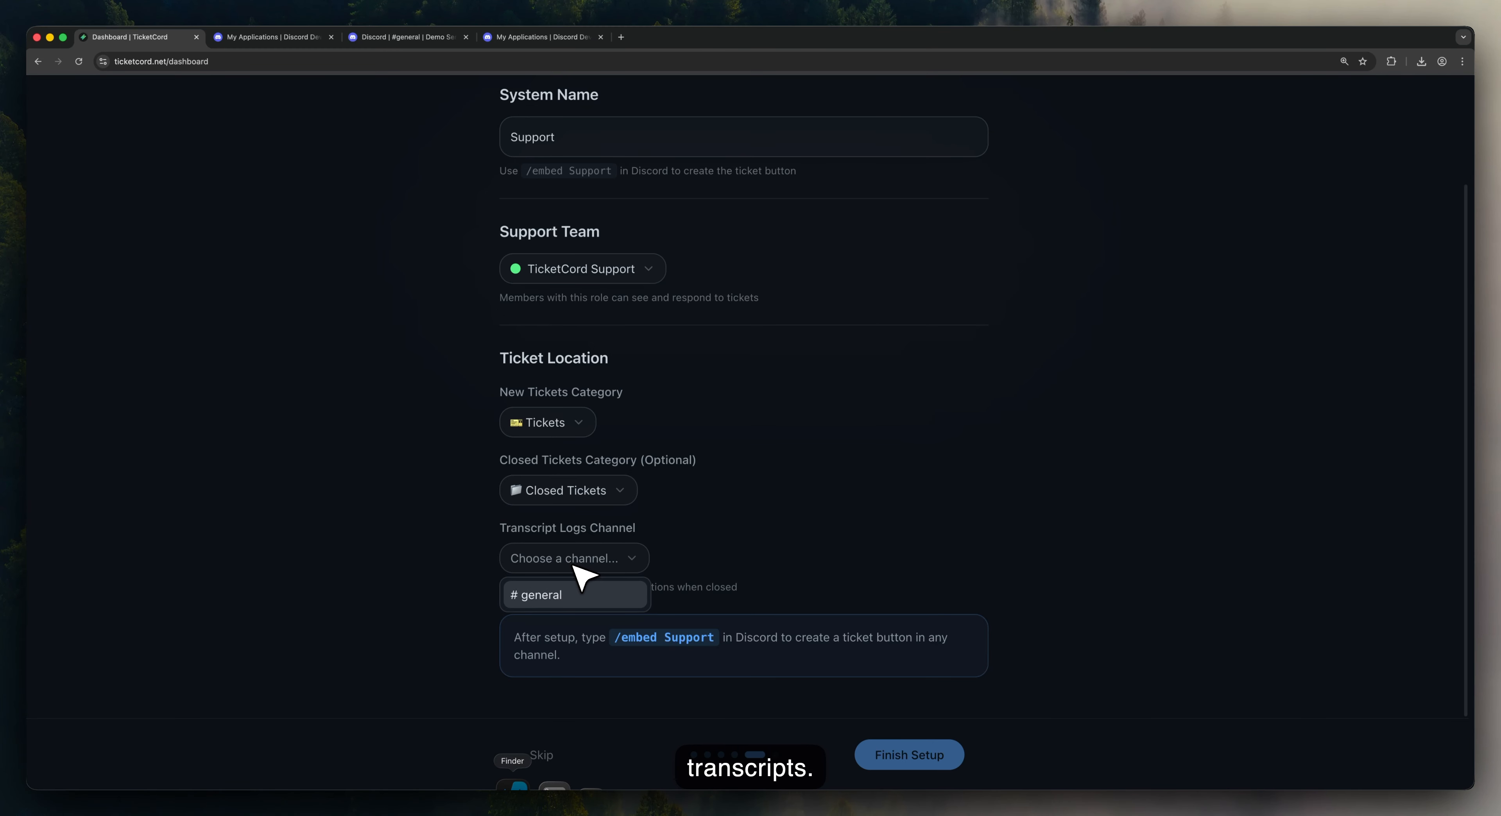
click(580, 597)
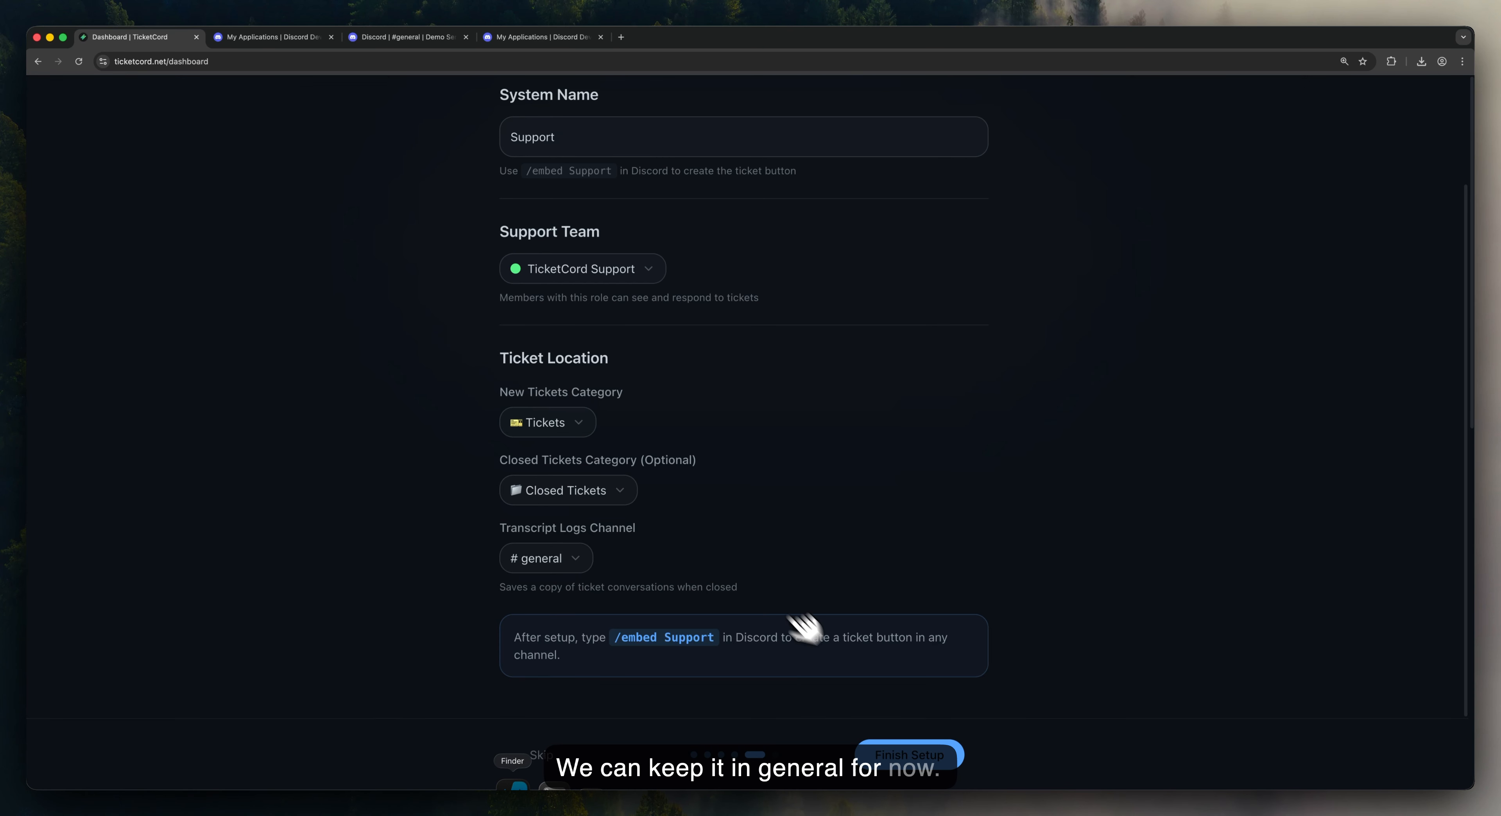
click(914, 754)
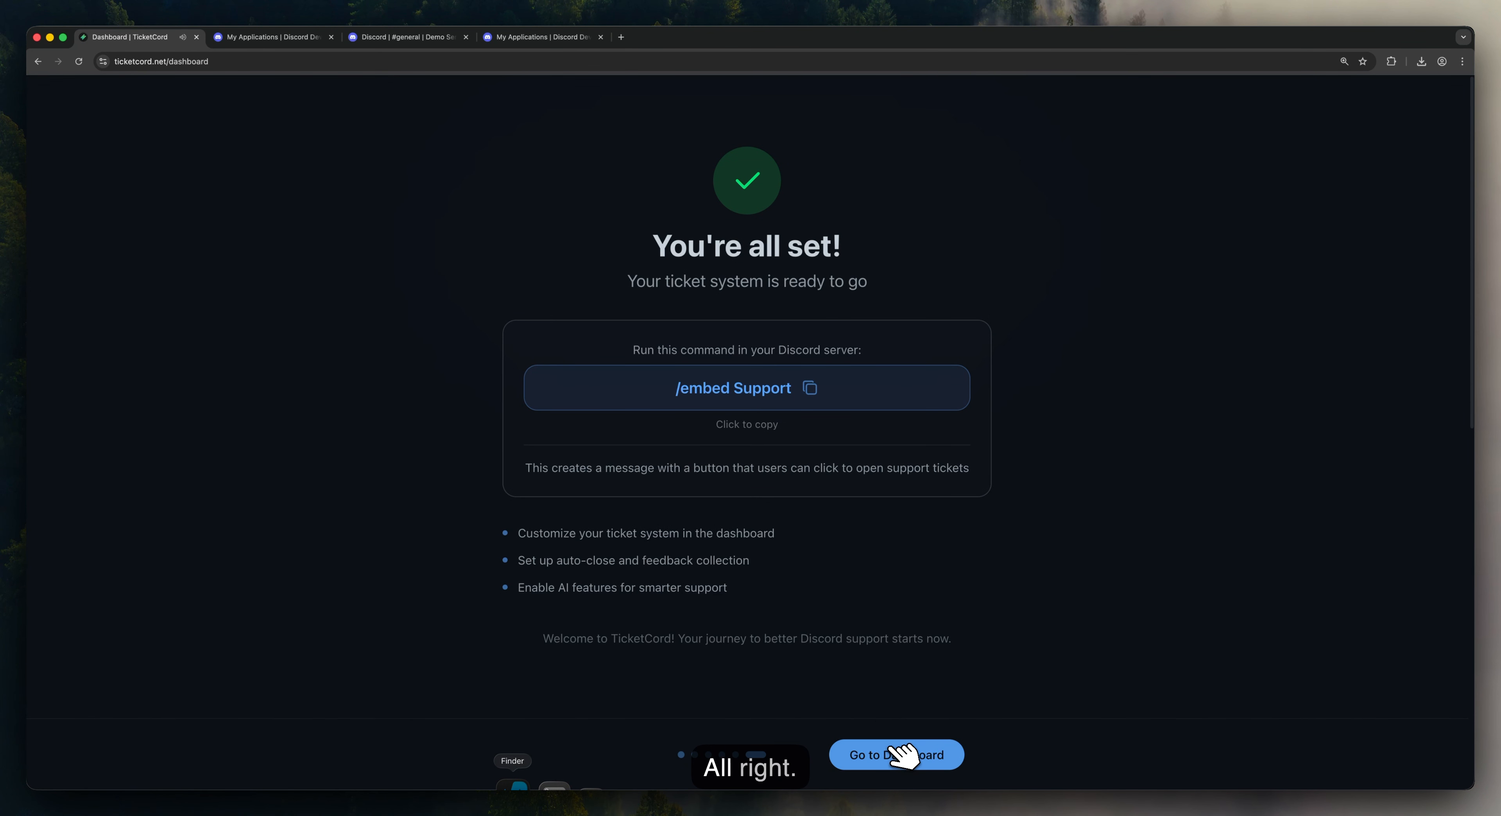
Step: Go from the dashboard to the TicketCord bot's Bot Settings under All Bots
click(904, 753)
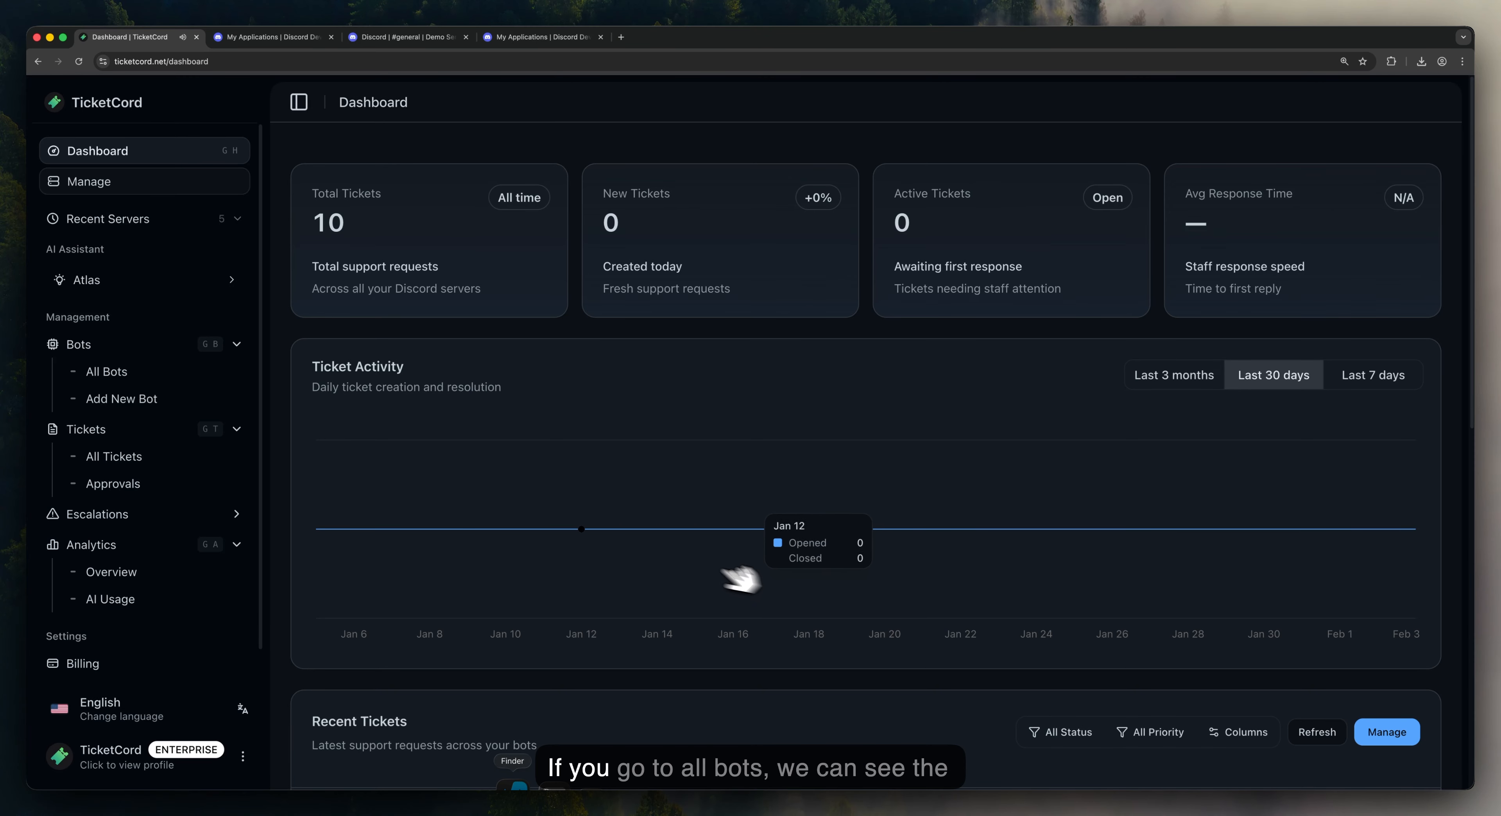
click(125, 373)
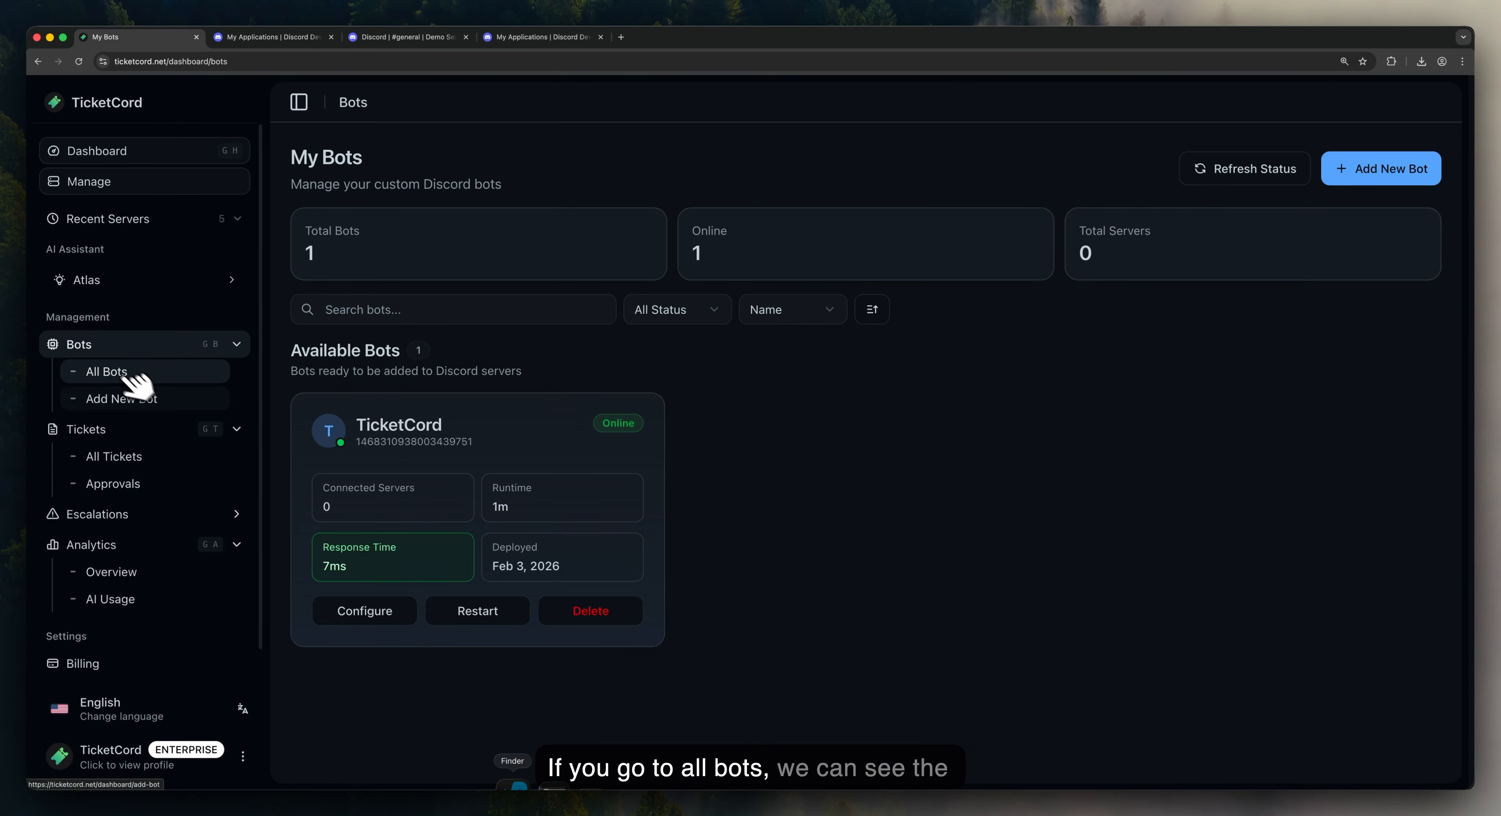
drag(466, 512, 490, 484)
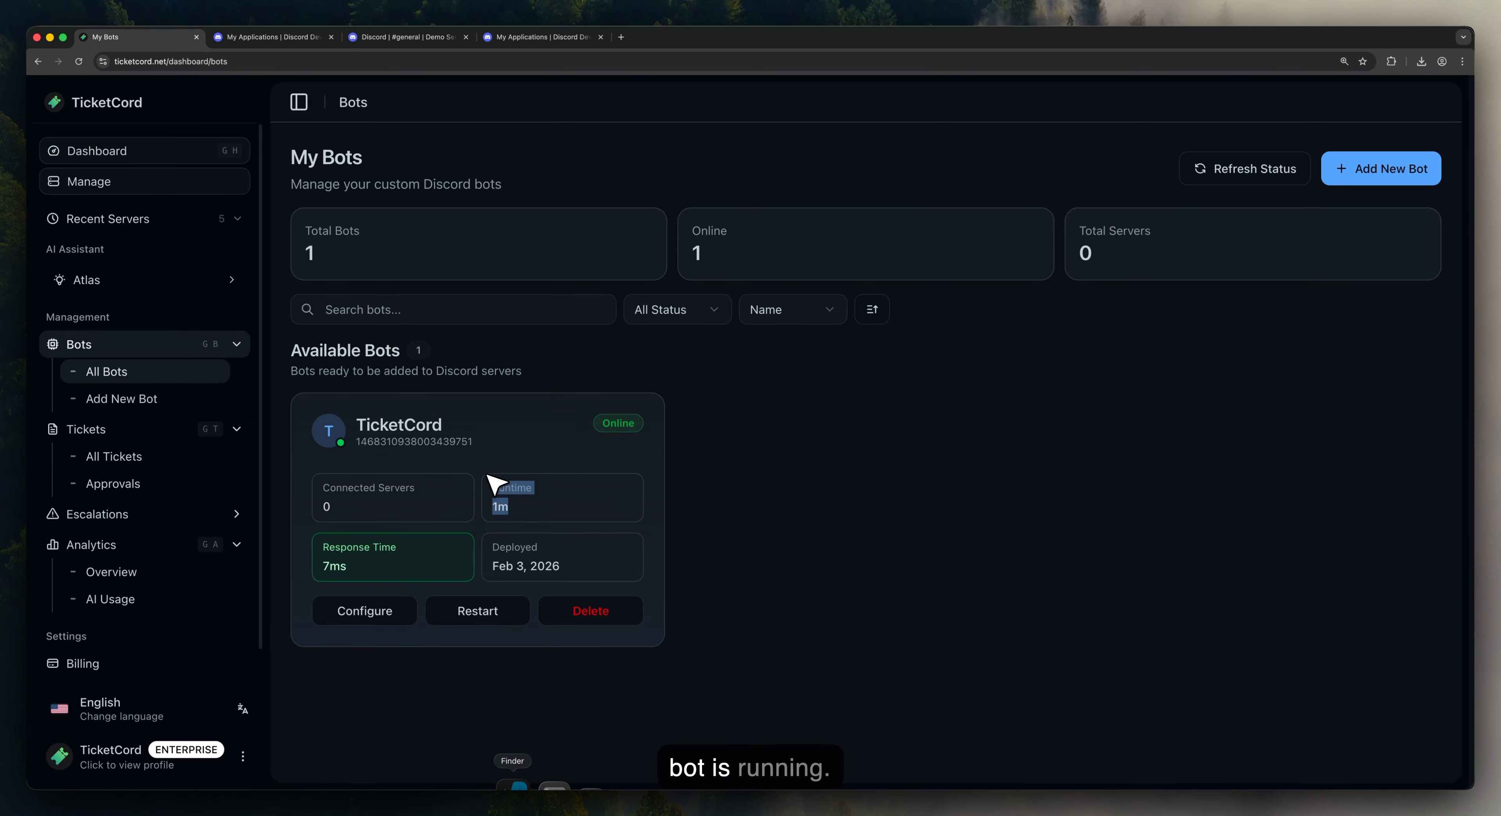
click(374, 610)
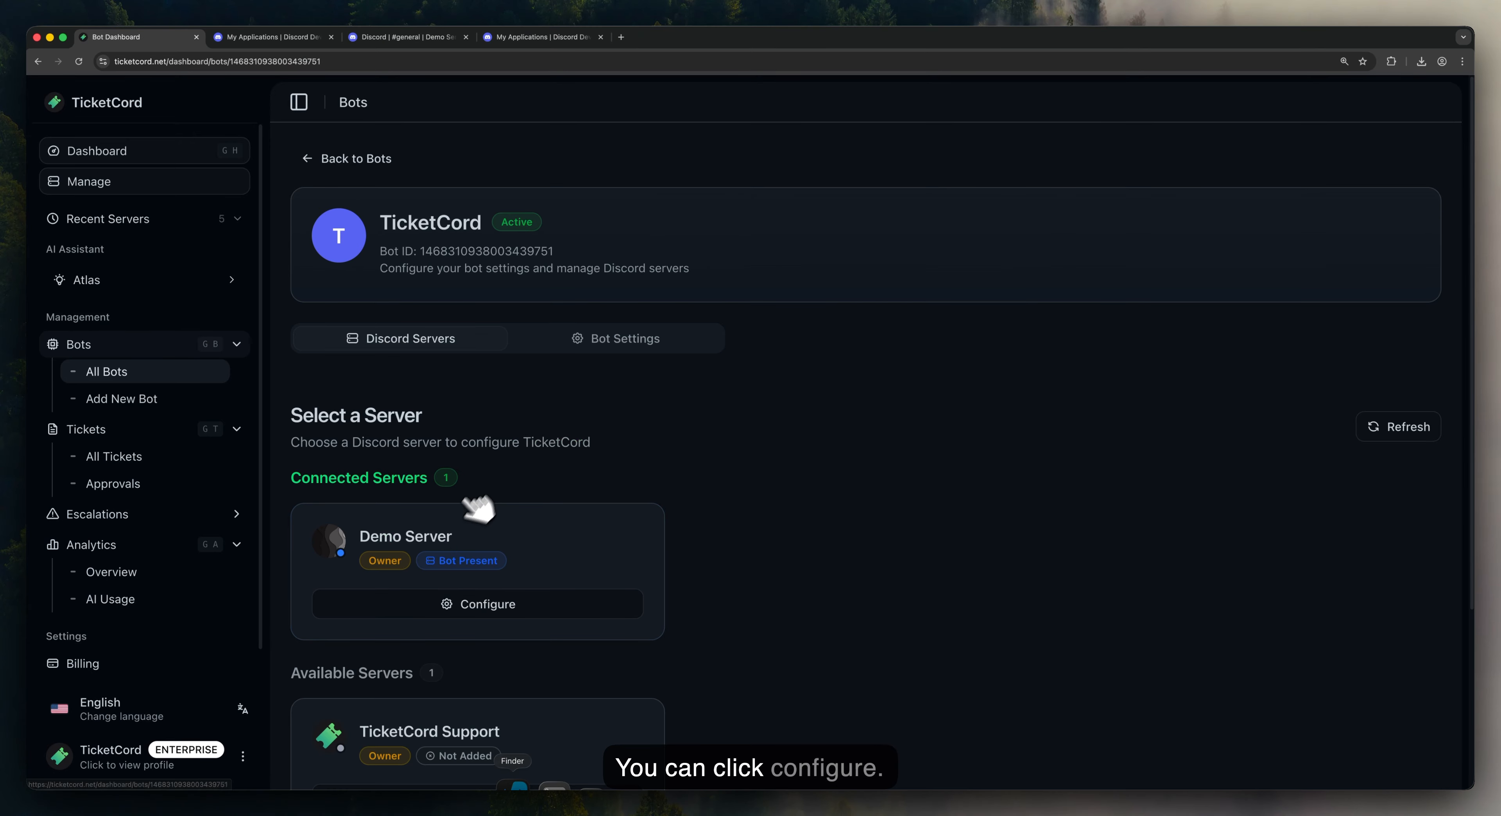
click(622, 342)
scroll(688, 428, down, 2)
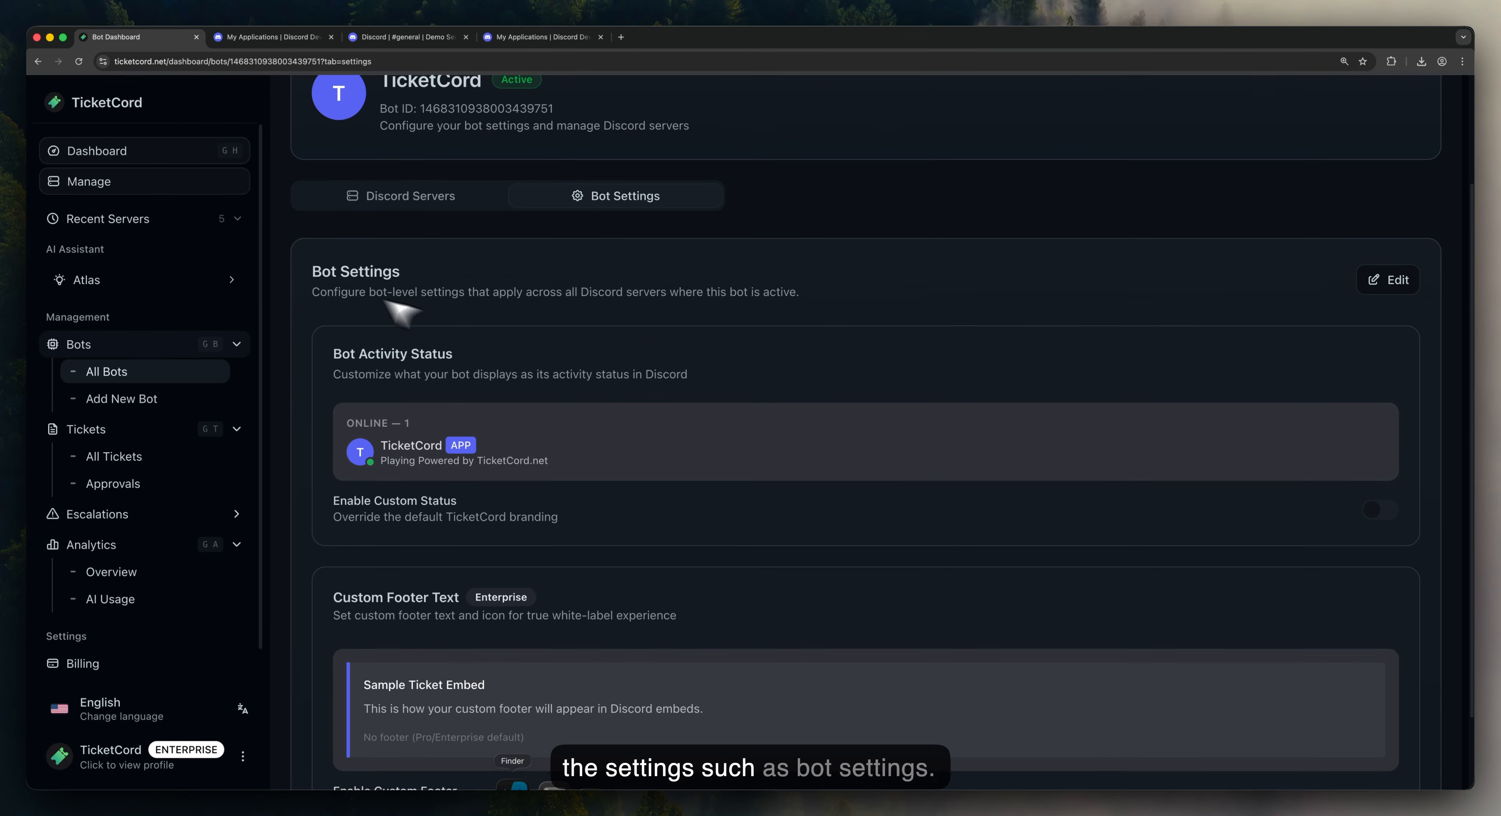
Step: Enable a custom status of Watching 'Tickets' and save all bot settings
click(1393, 280)
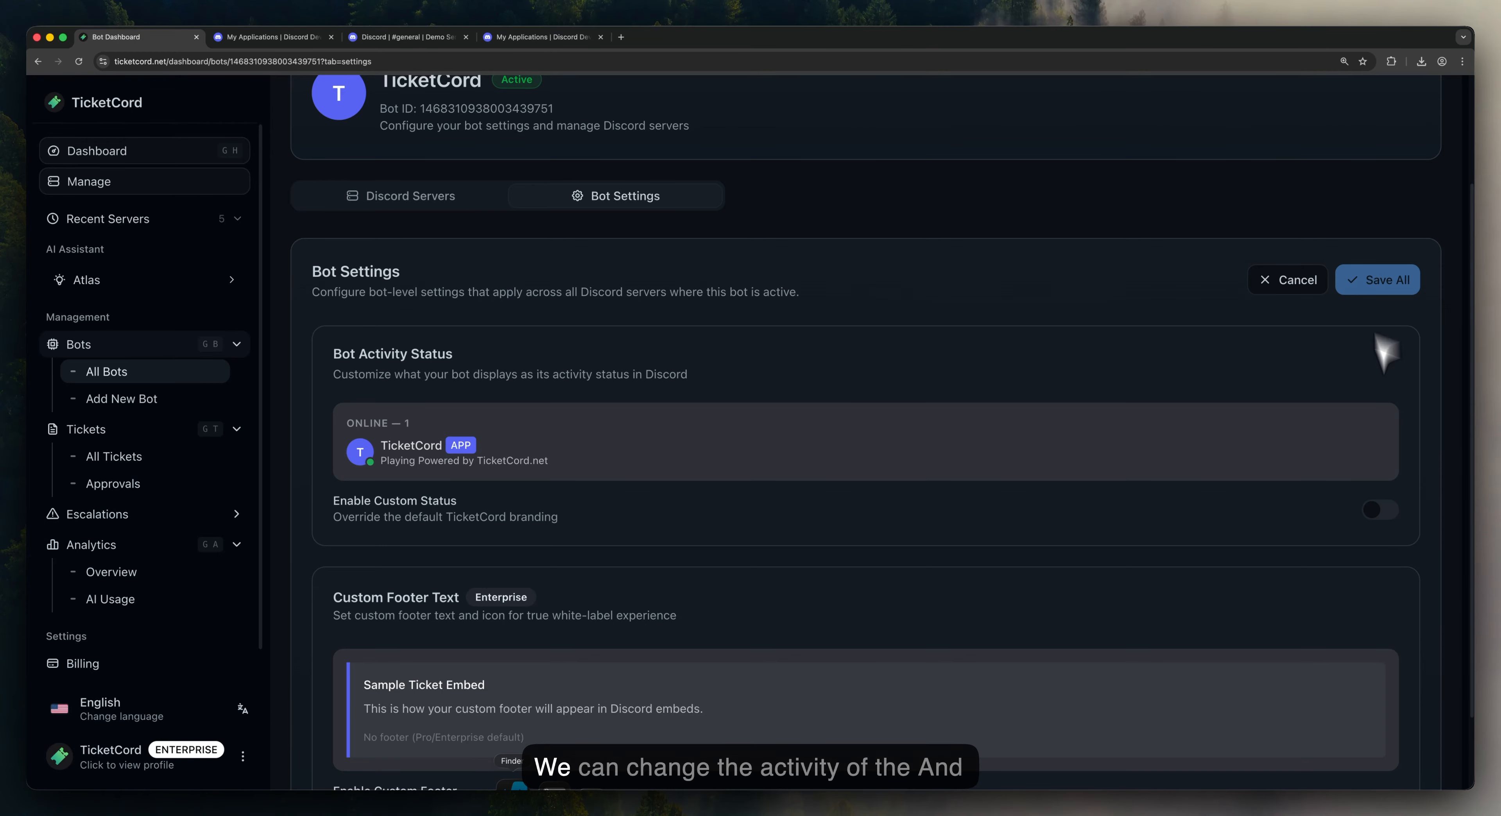
click(1390, 511)
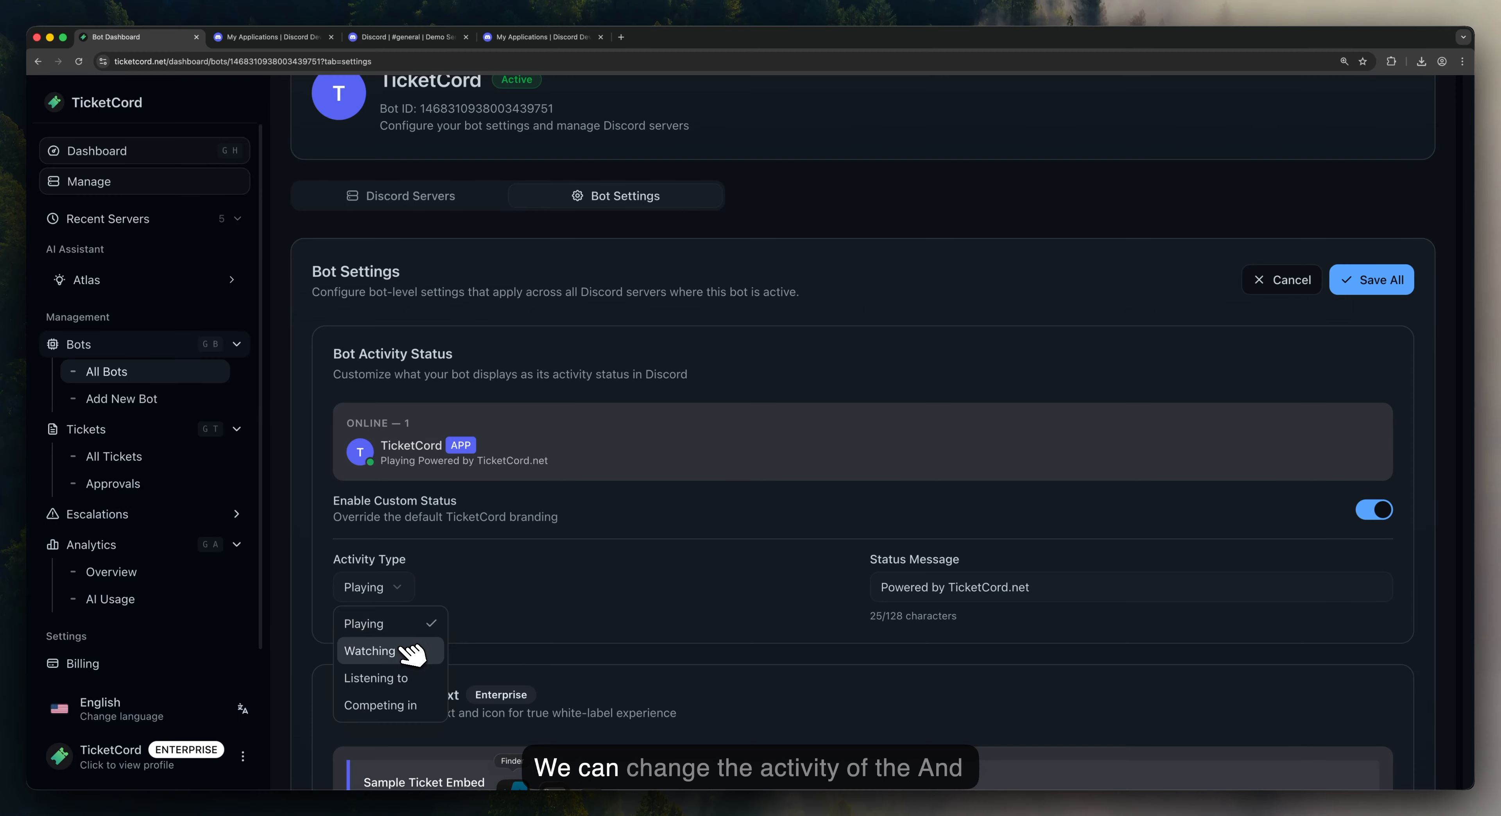
click(370, 649)
drag(1067, 589, 942, 588)
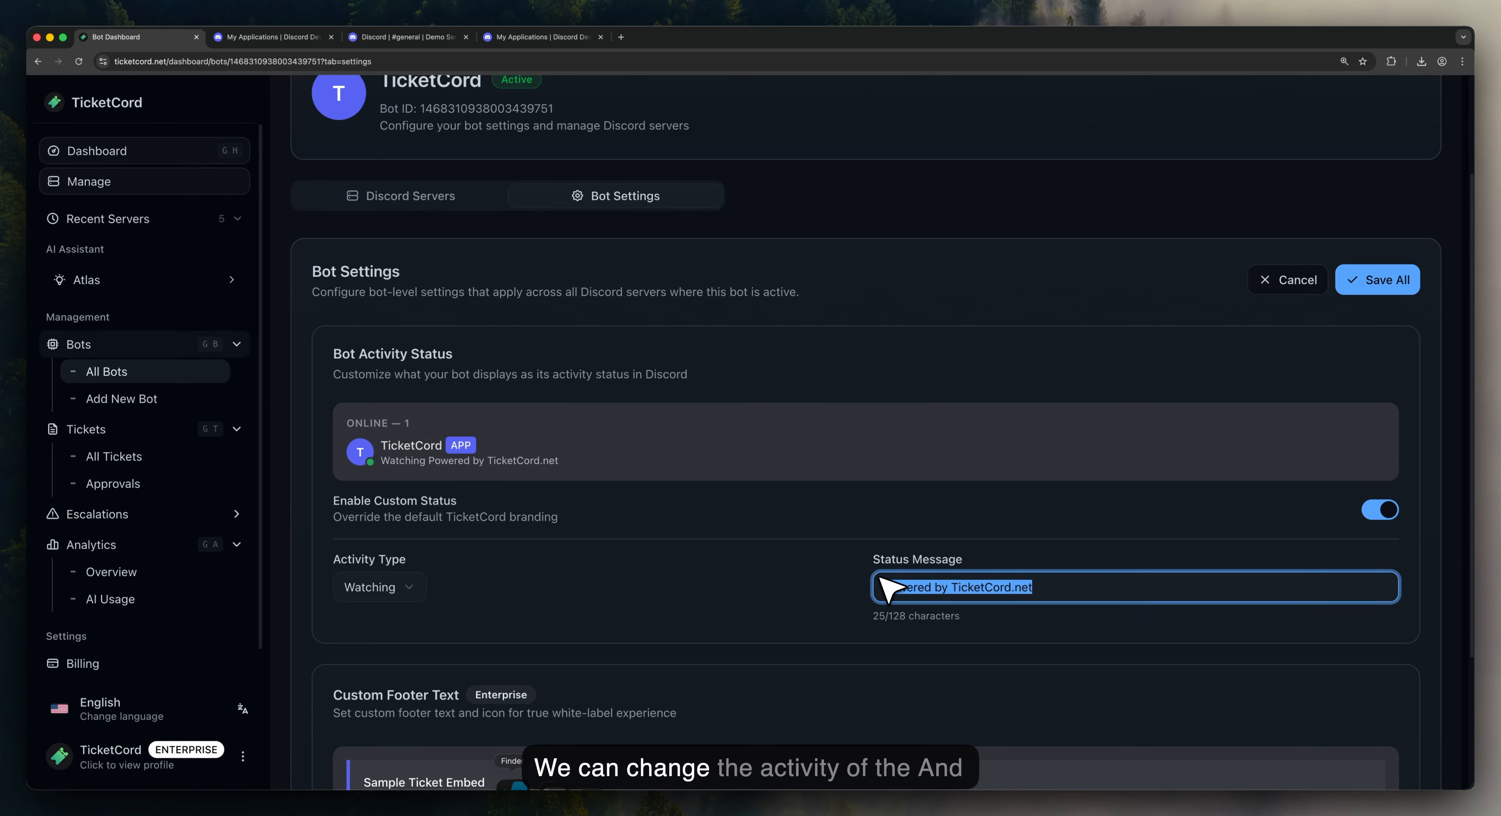
text(Tickets)
click(1389, 286)
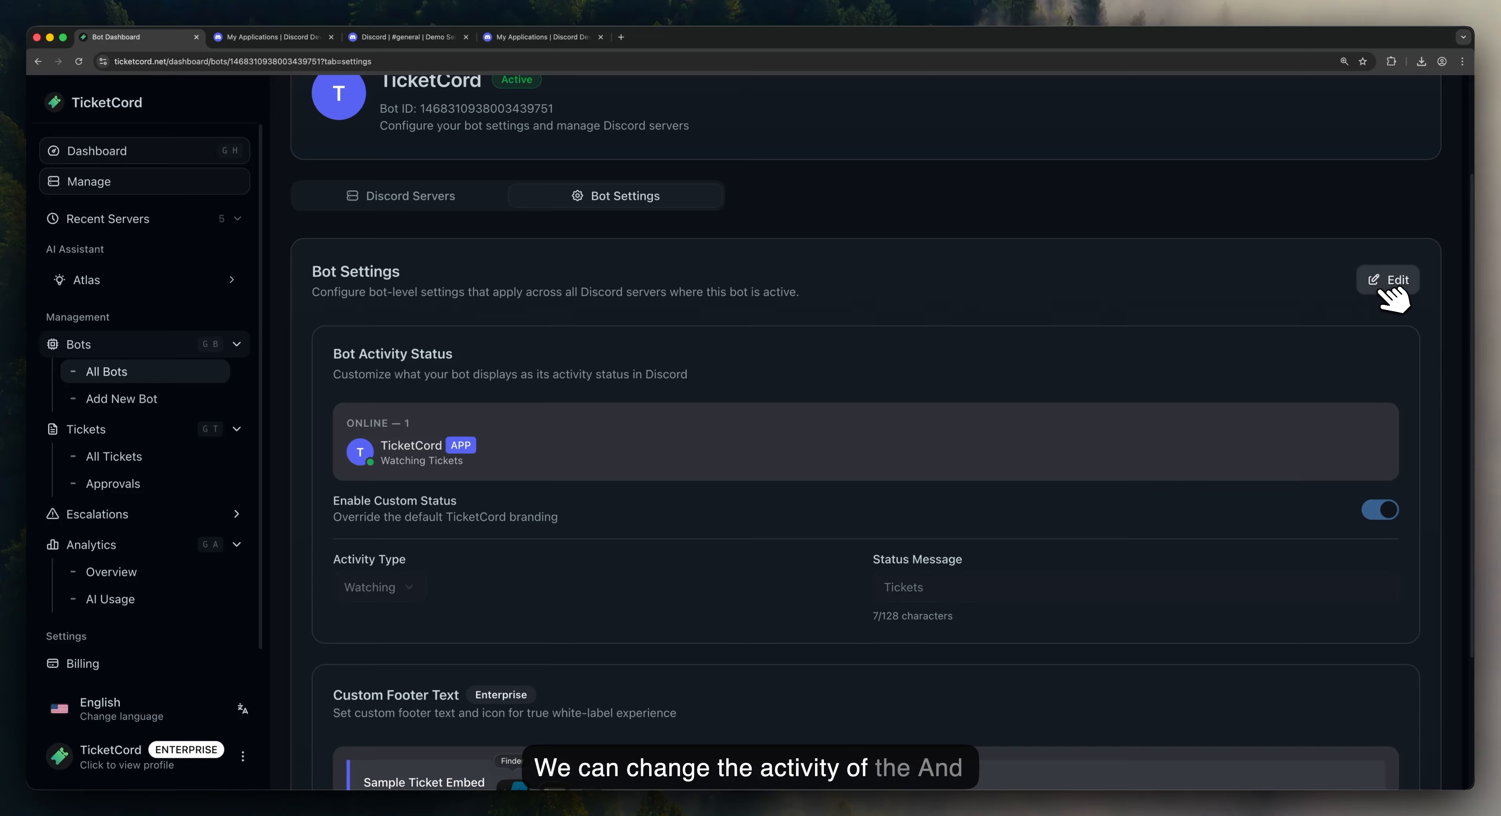
Step: Open the TicketCord bot's profile in Demo Server to confirm its Watching Tickets status
click(421, 40)
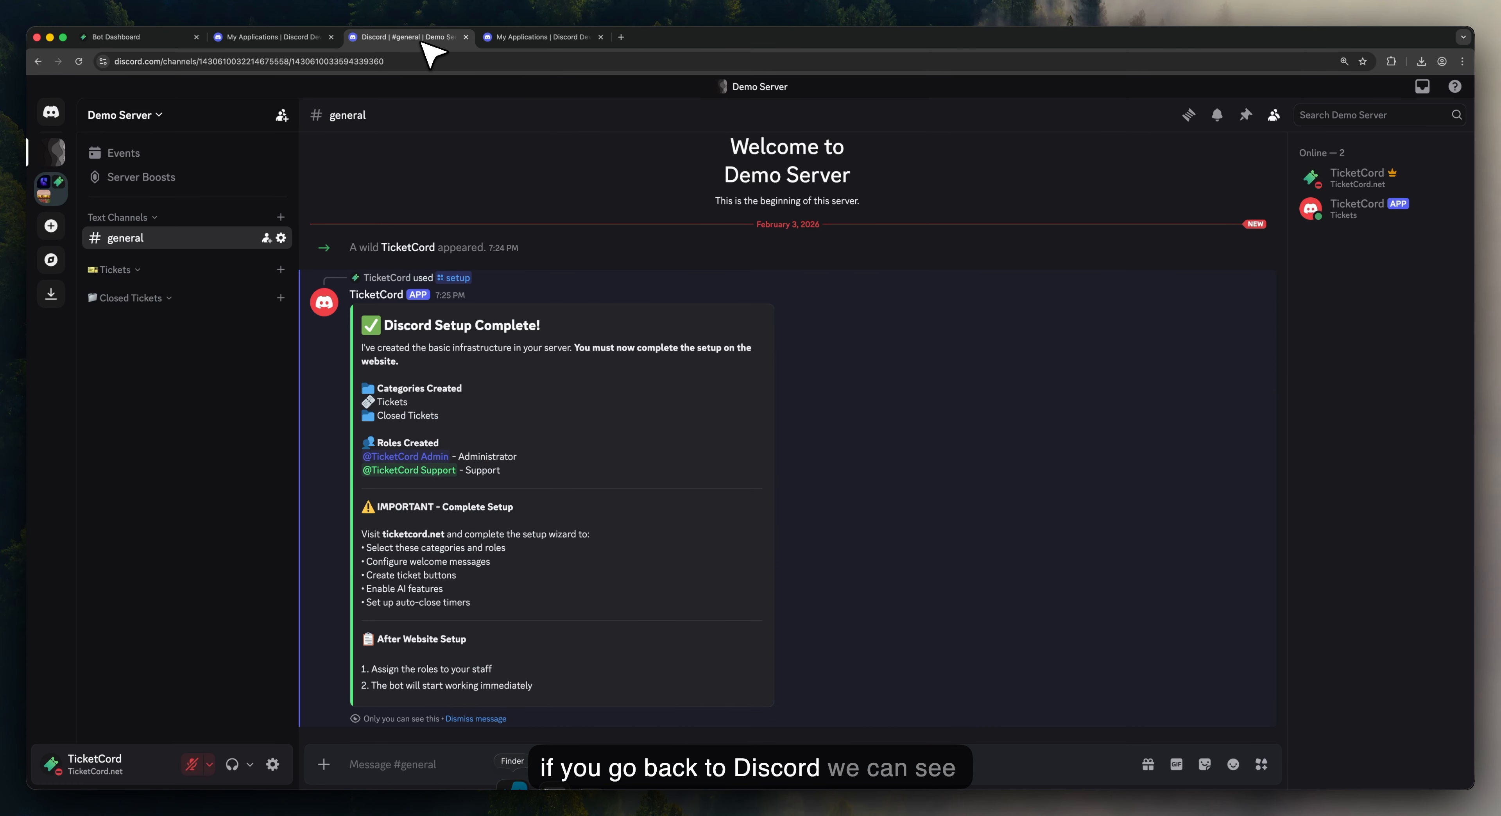
click(1340, 210)
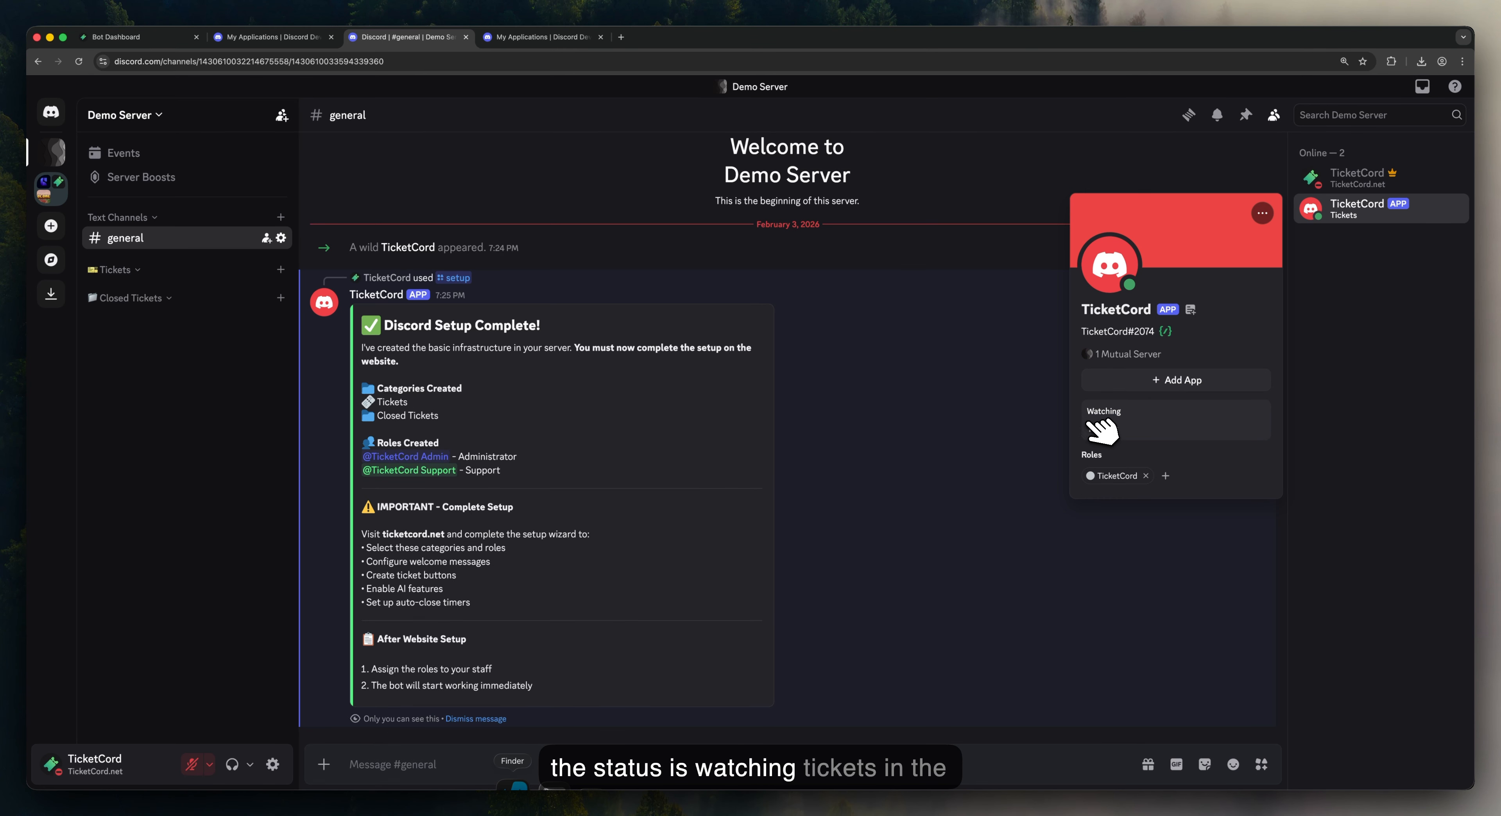
click(1023, 379)
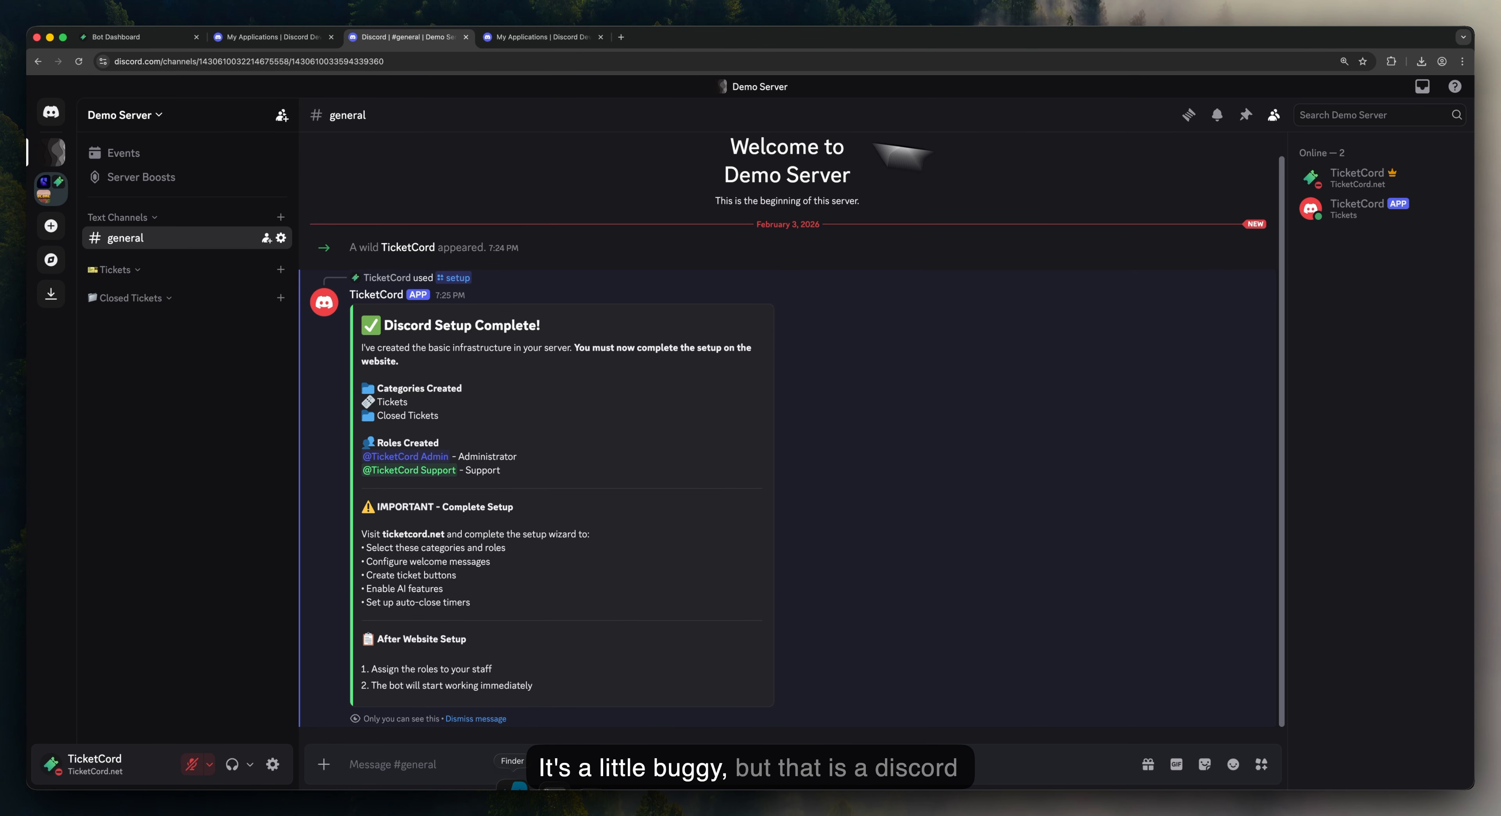
click(1359, 217)
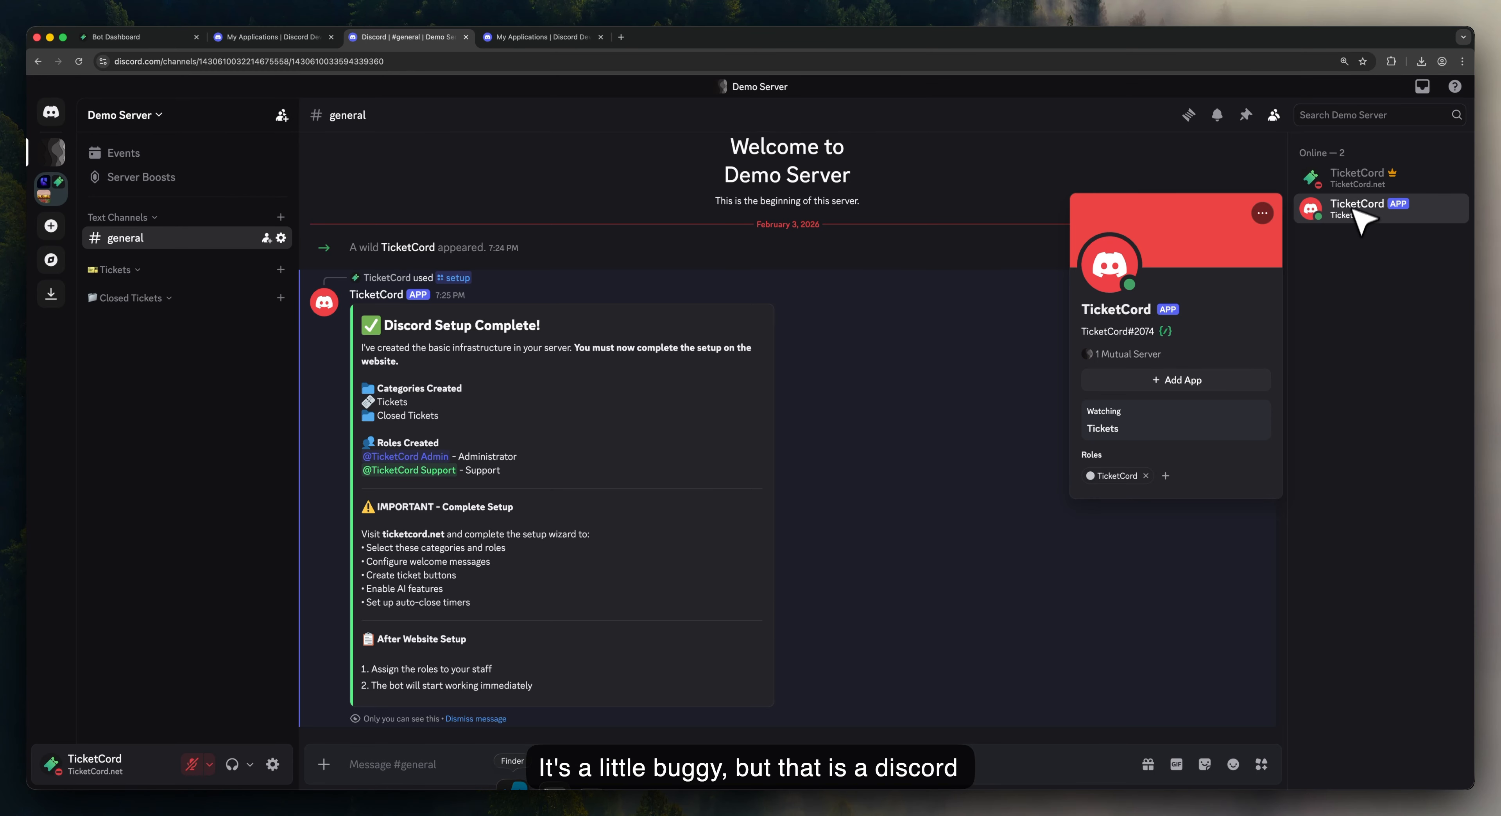
Step: Open Demo Server's Support embed for editing from the bot's Embeds settings
click(122, 39)
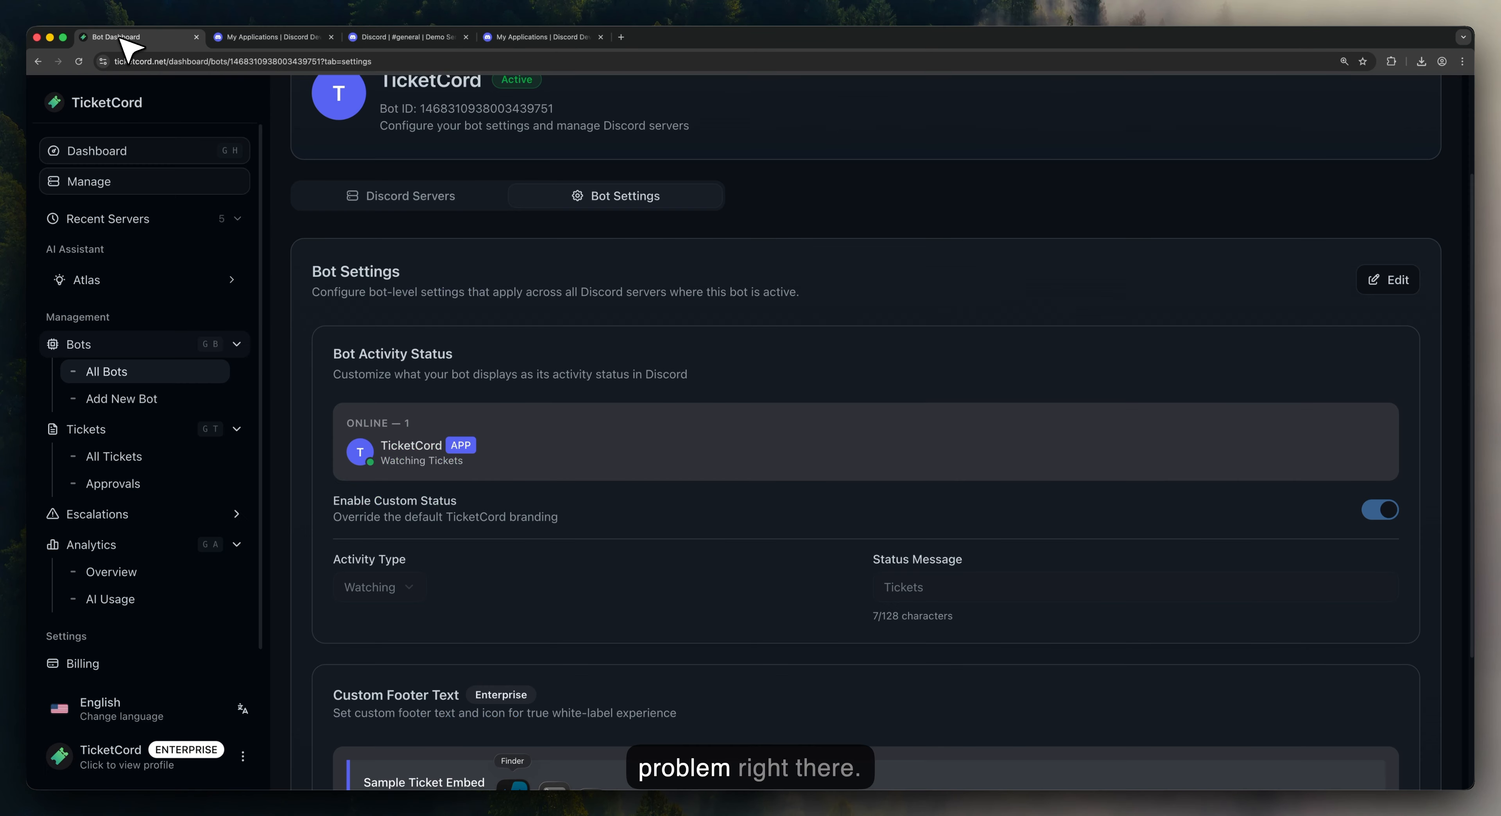
click(438, 197)
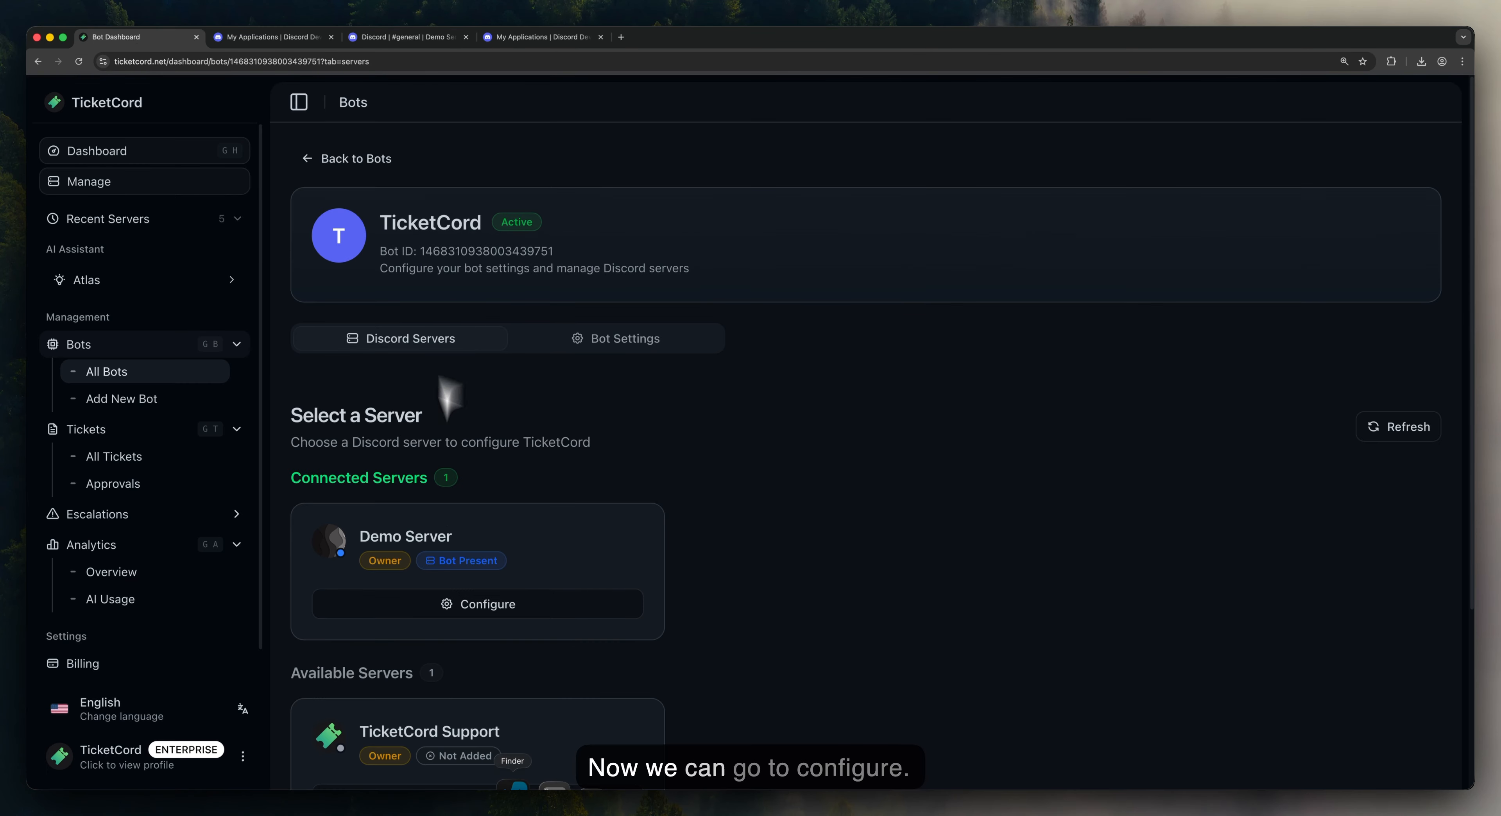
click(449, 606)
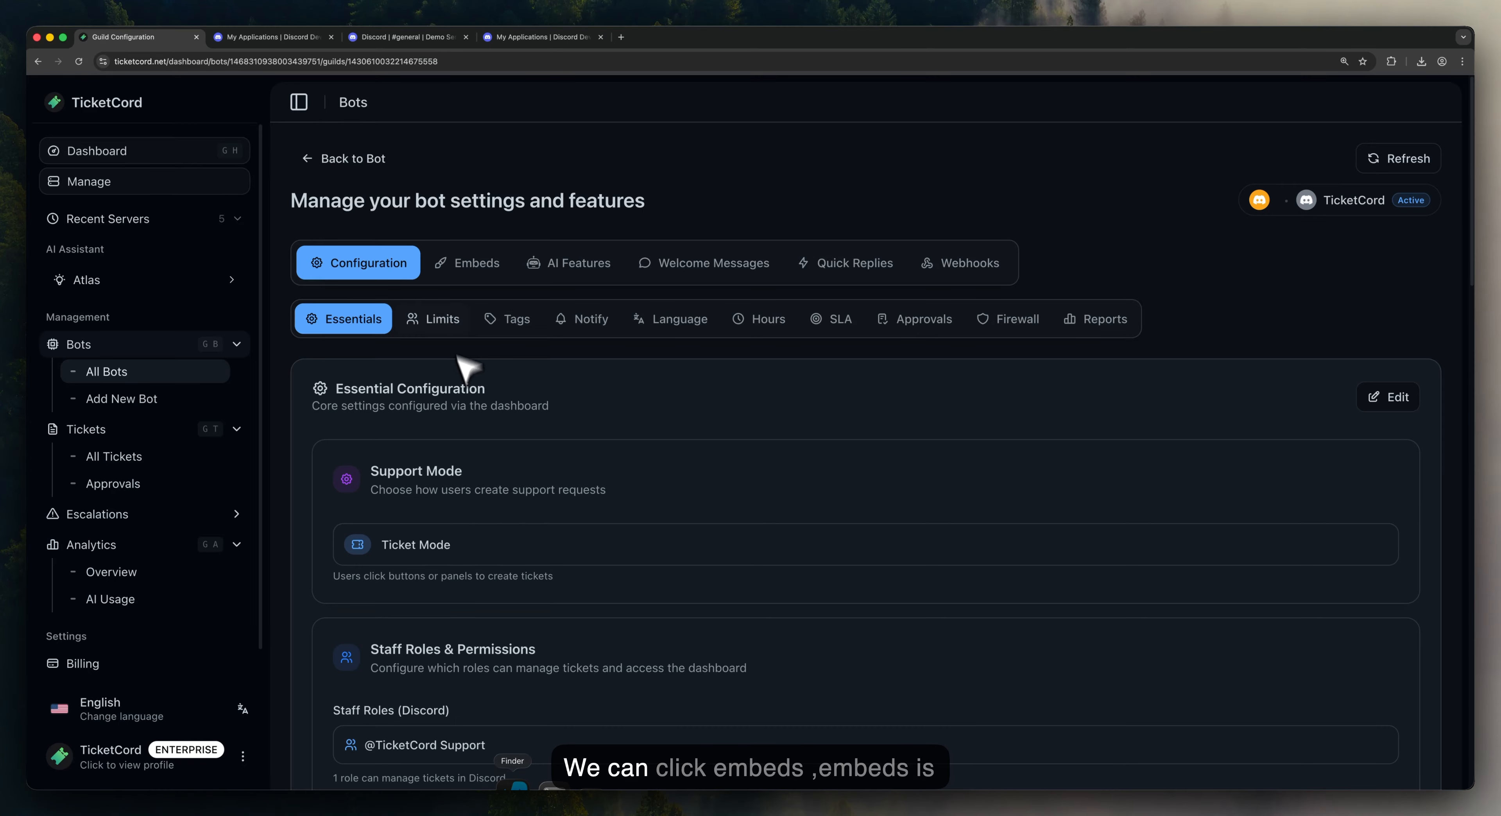
click(469, 267)
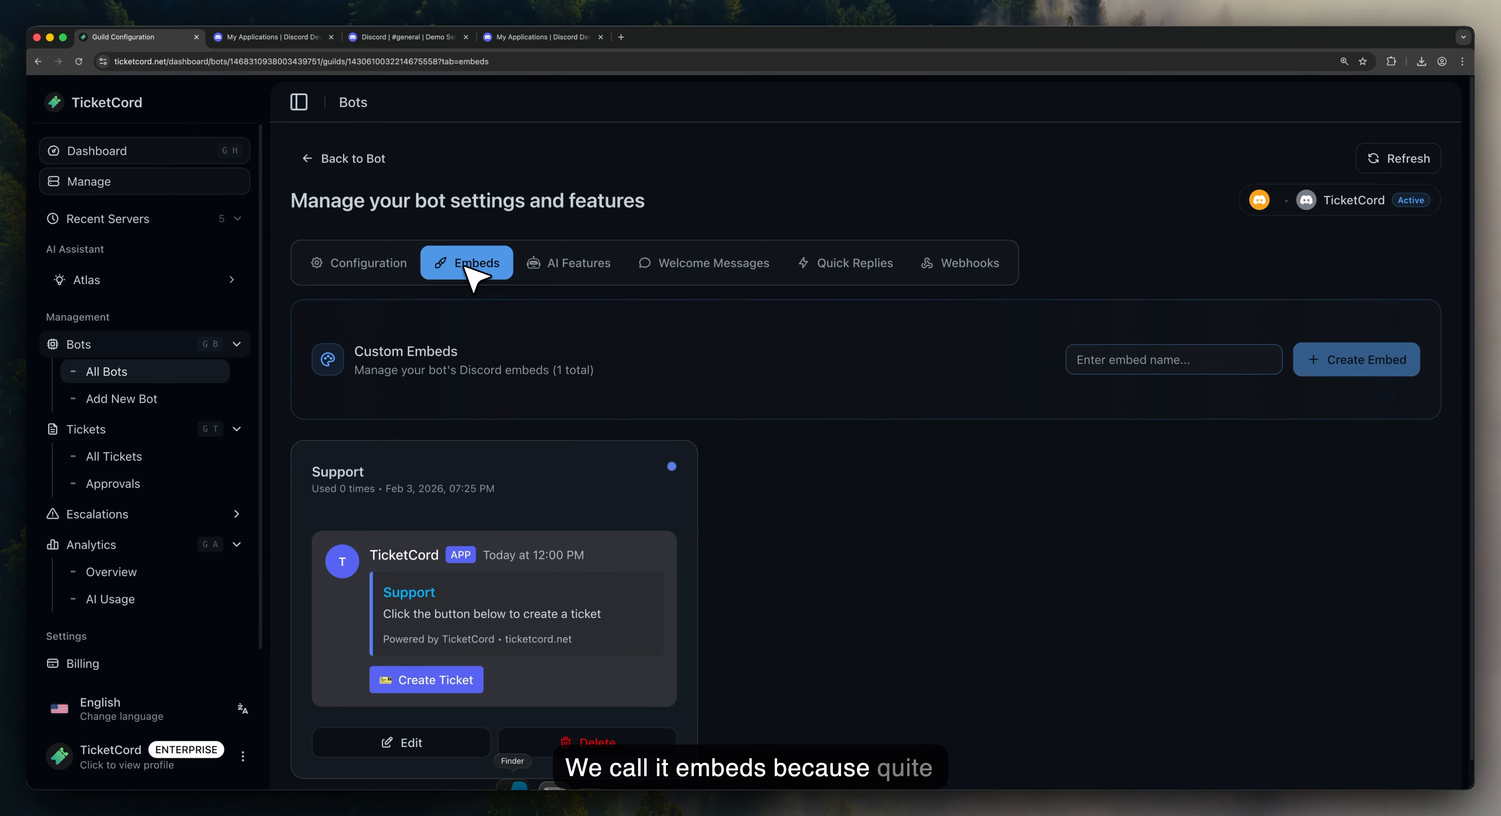
drag(380, 593, 588, 639)
click(591, 641)
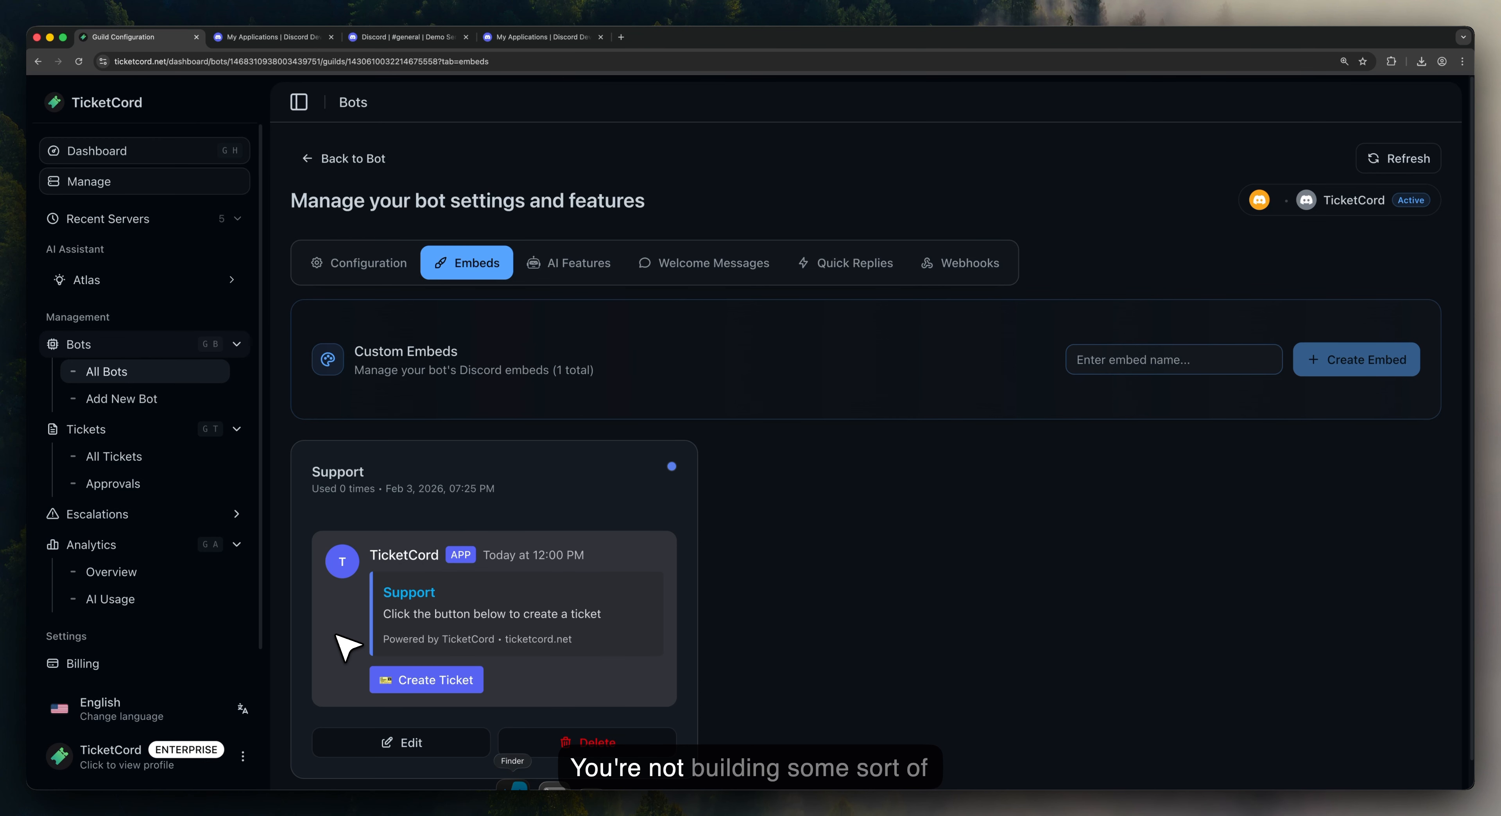
click(419, 744)
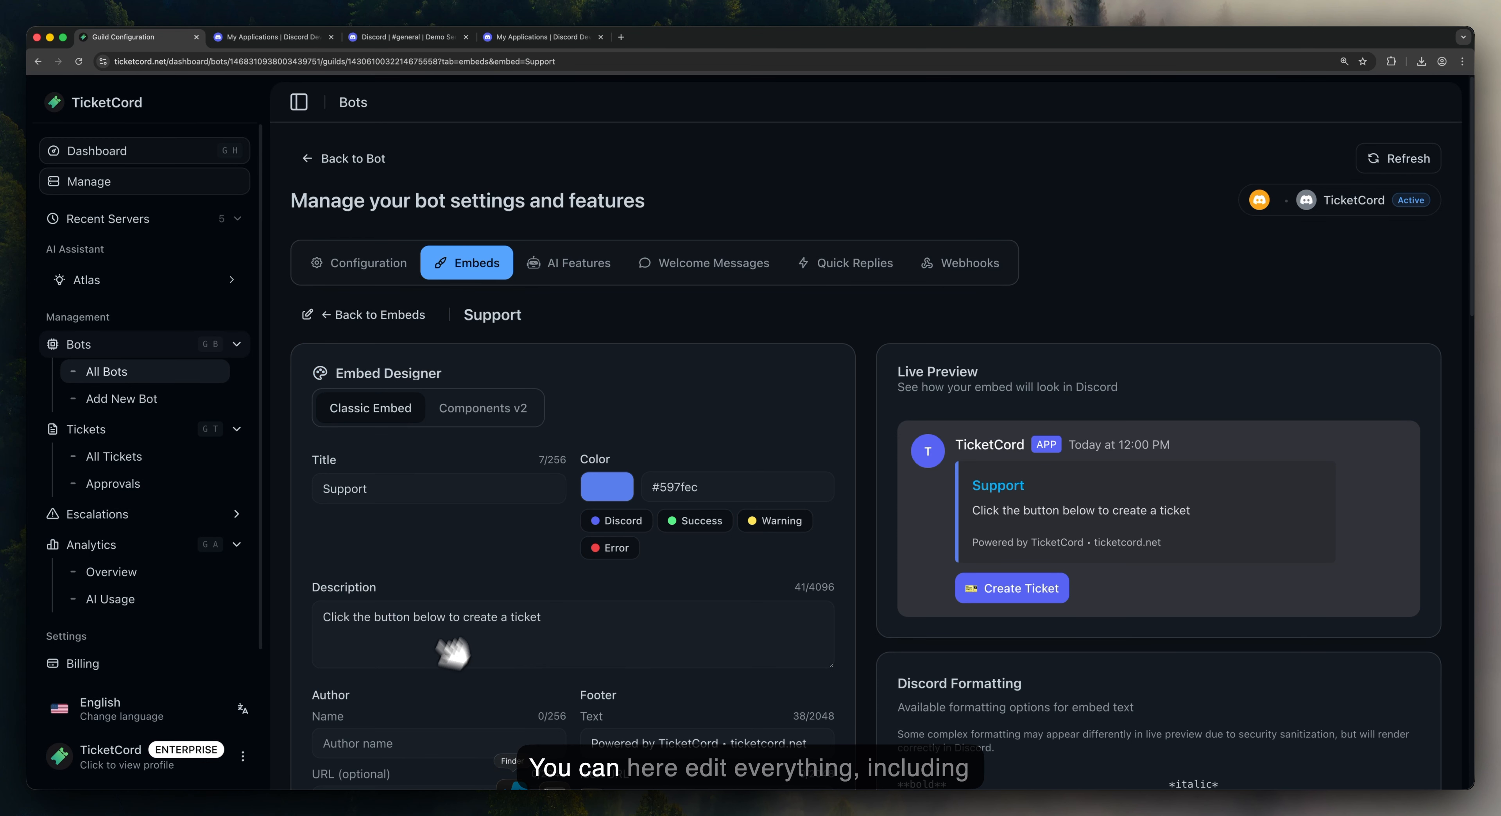
Step: Switch the Support embed to the Components v2 layout and save
scroll(482, 589, up, 1)
scroll(481, 589, down, 7)
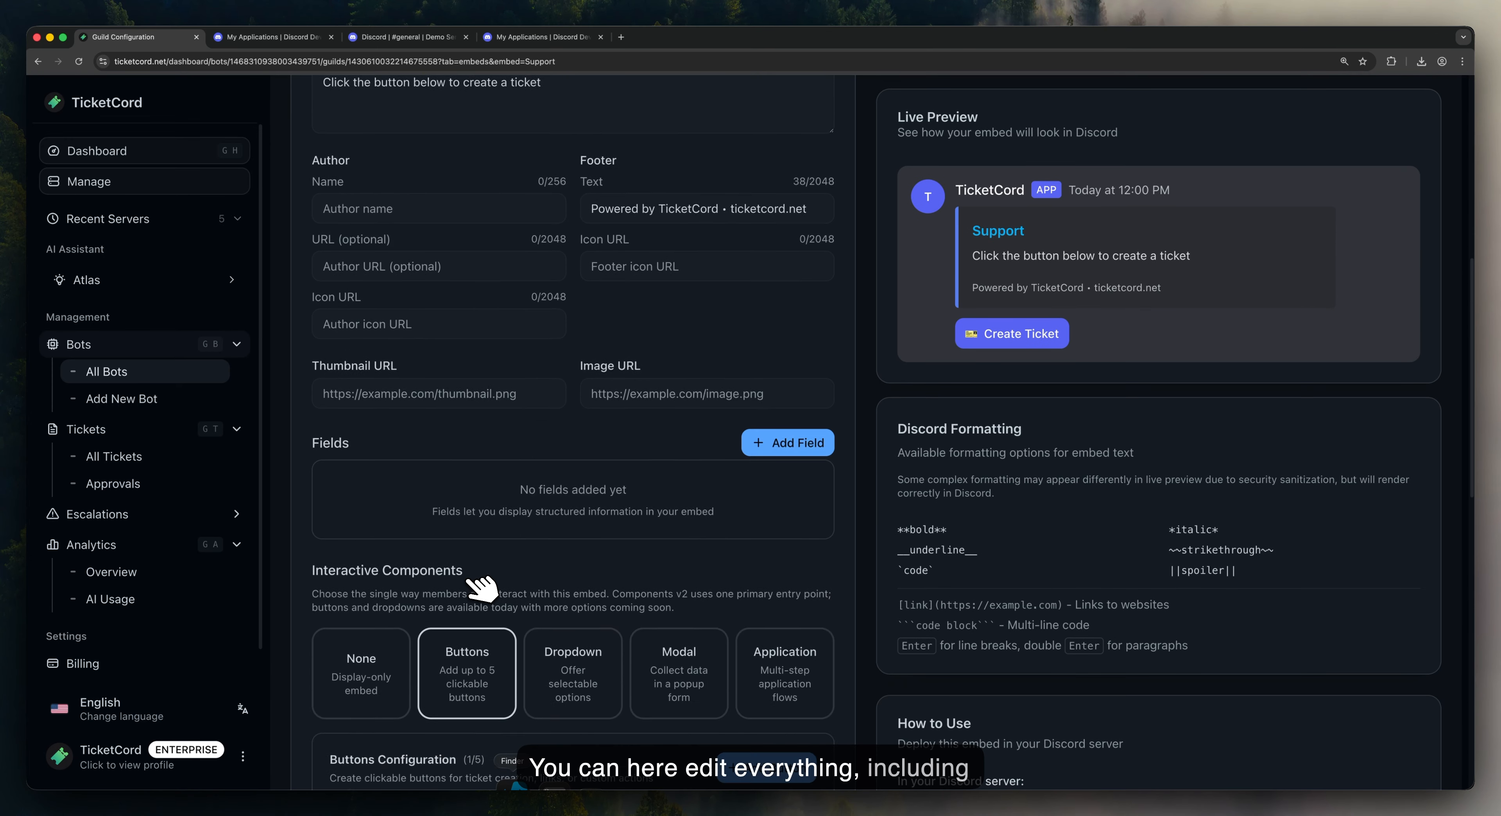
scroll(483, 587, up, 8)
scroll(483, 586, up, 3)
click(489, 417)
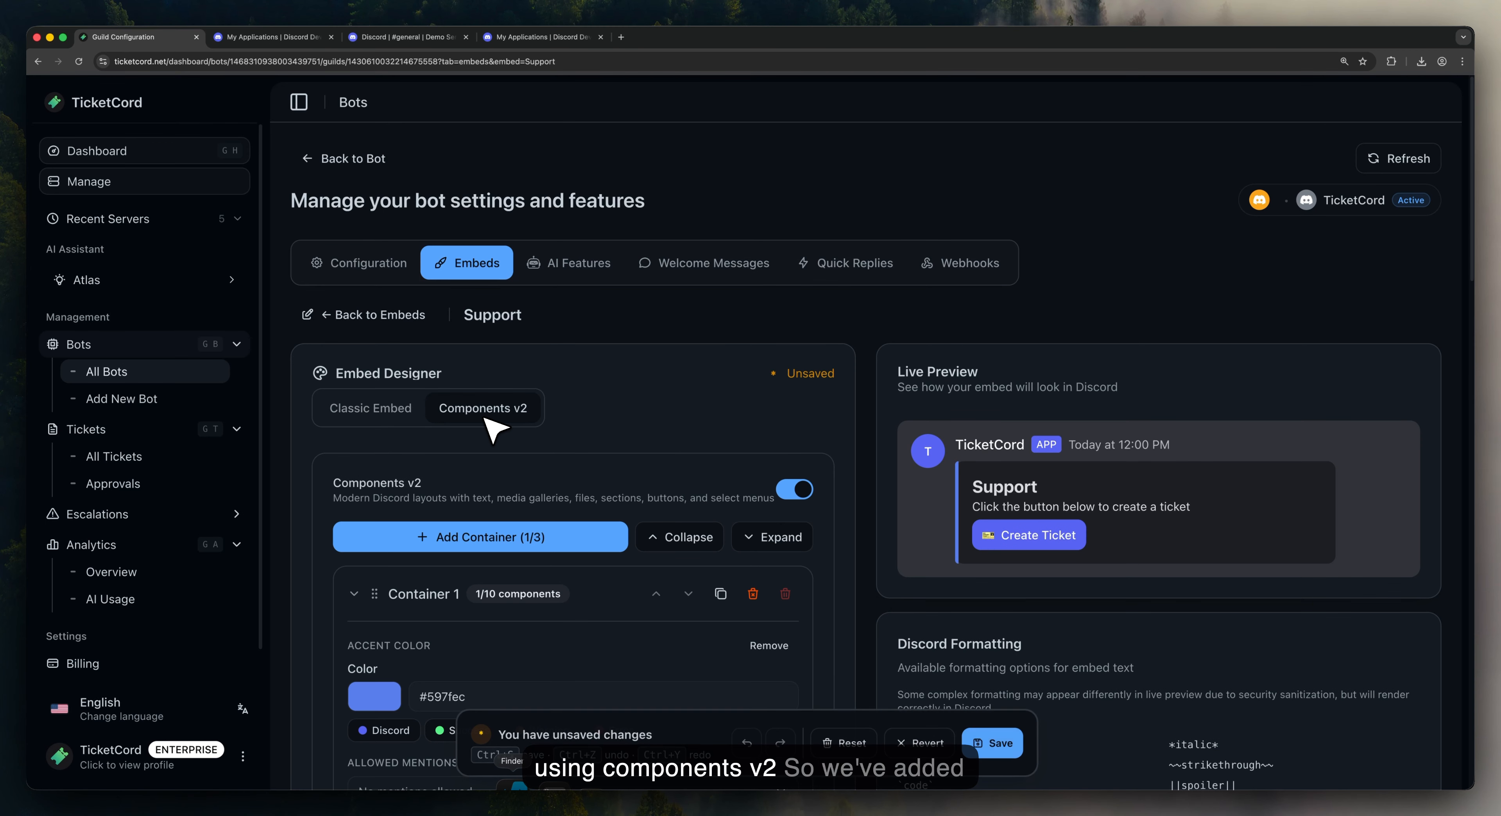
click(1003, 744)
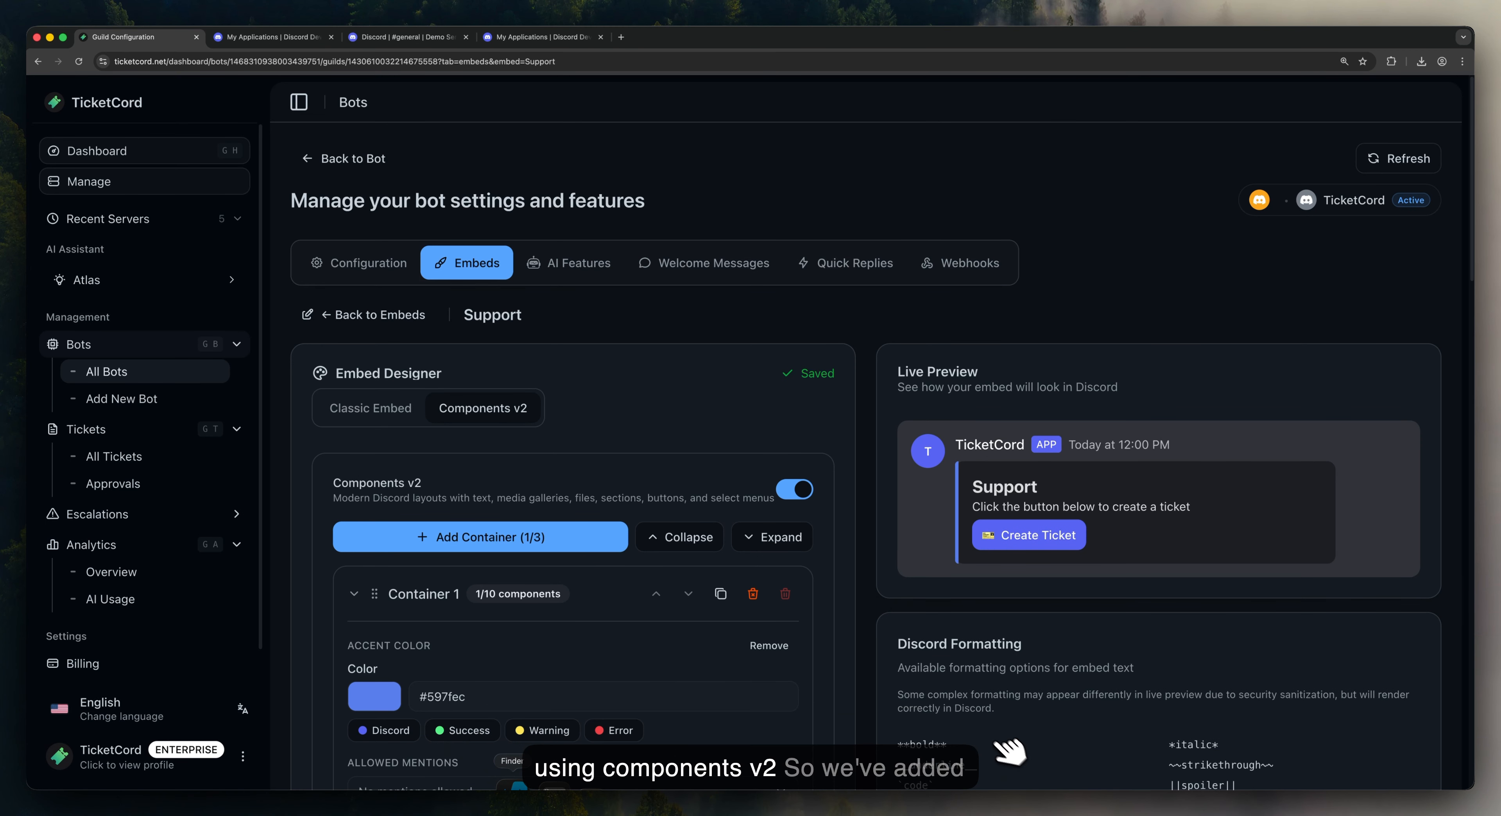
Step: Set Buttons Placement to Outside container and save
scroll(865, 590, down, 4)
scroll(870, 596, down, 10)
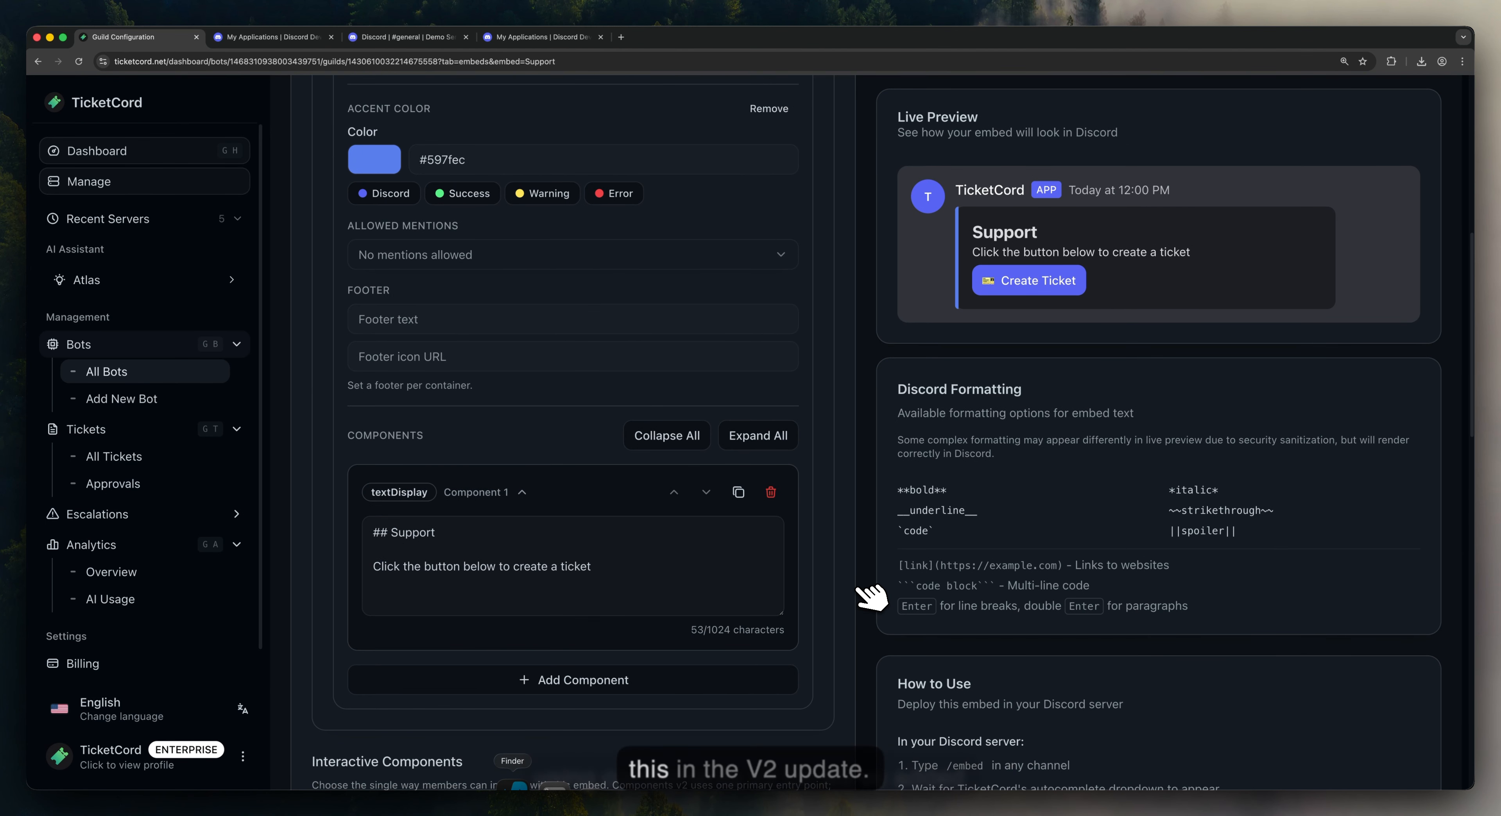
scroll(871, 596, down, 12)
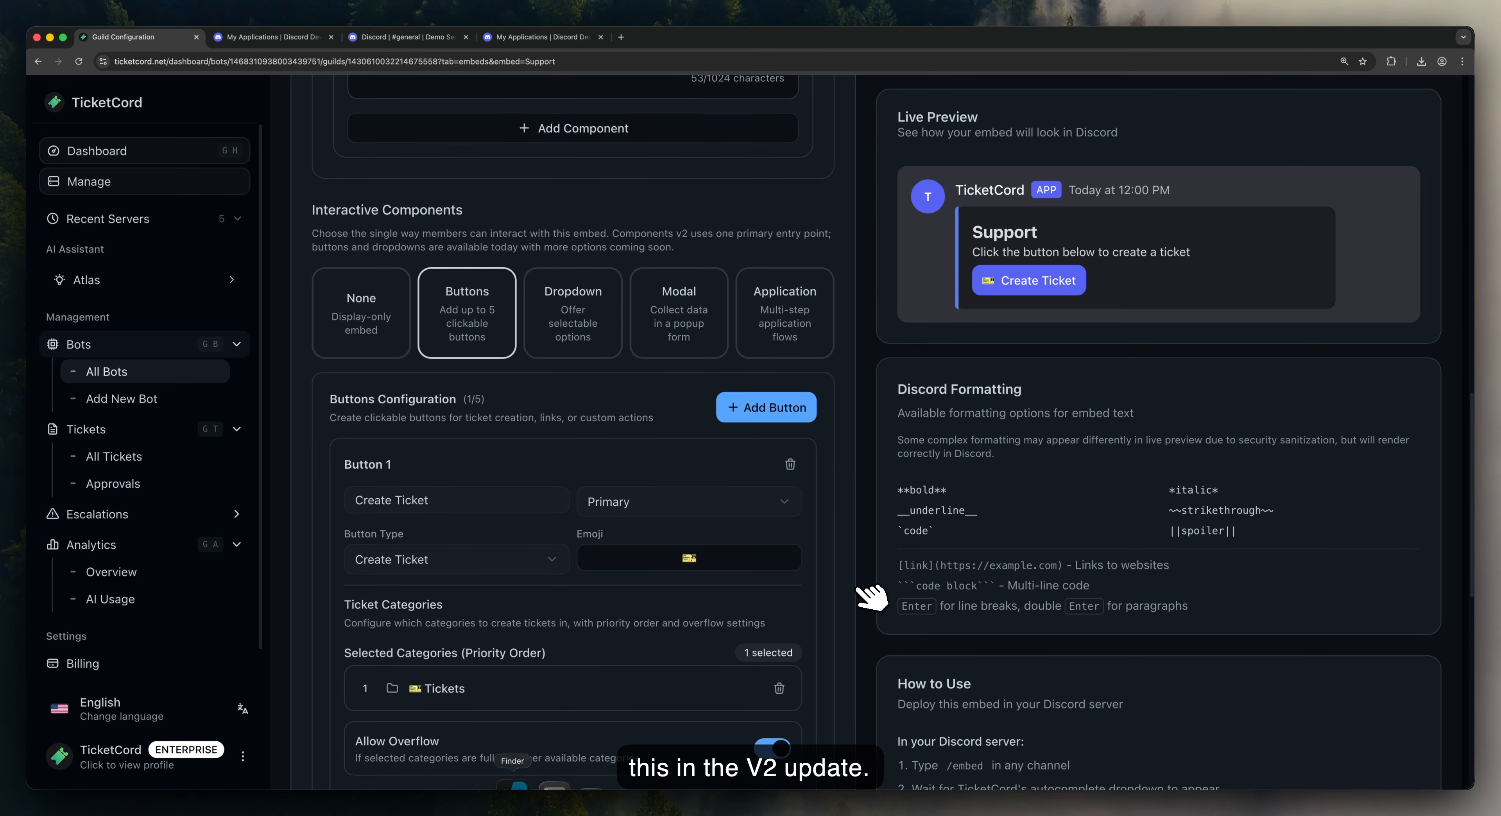
scroll(871, 596, down, 1)
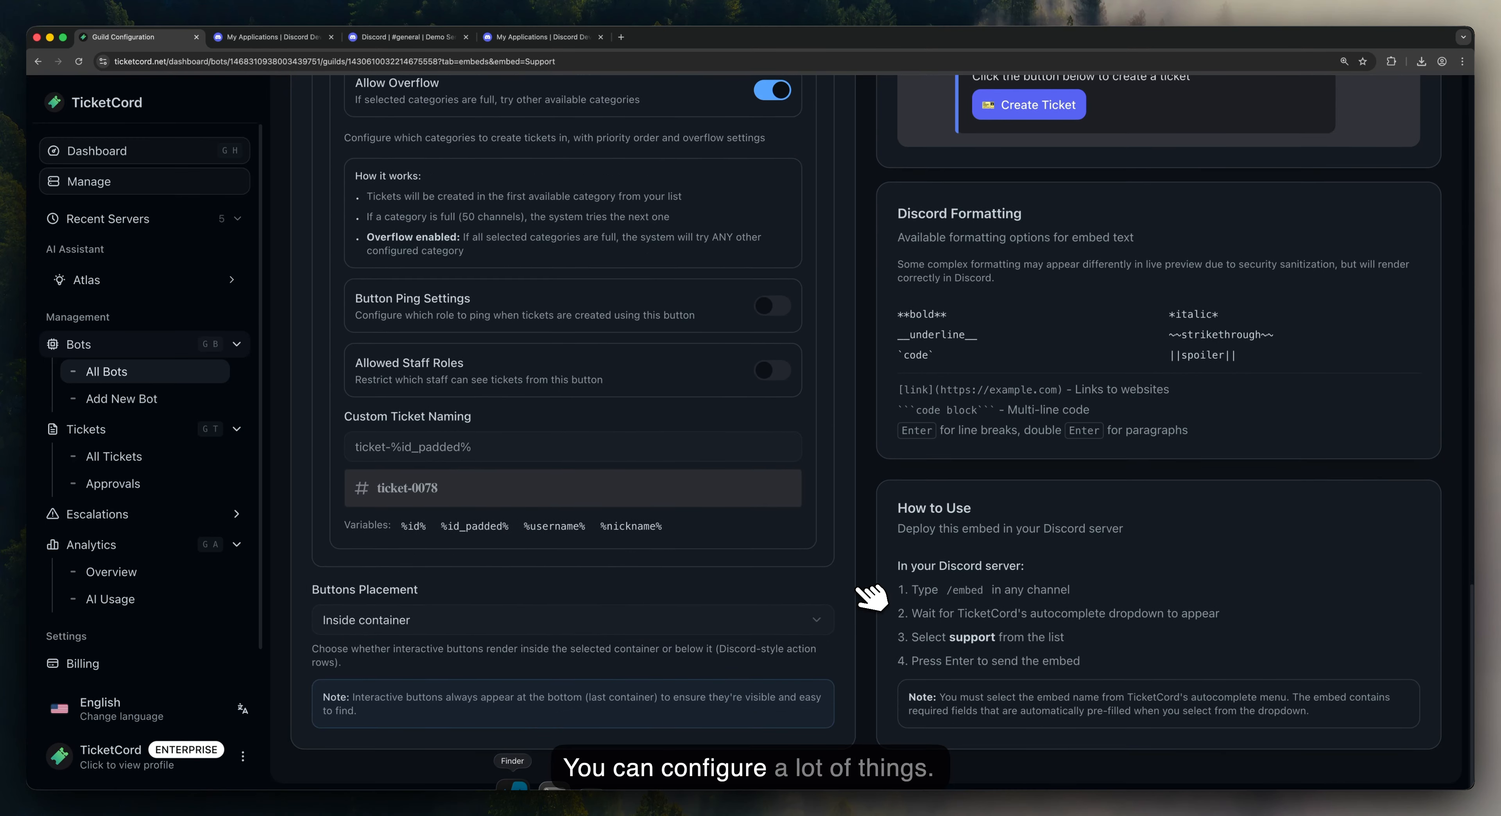
click(803, 620)
click(577, 697)
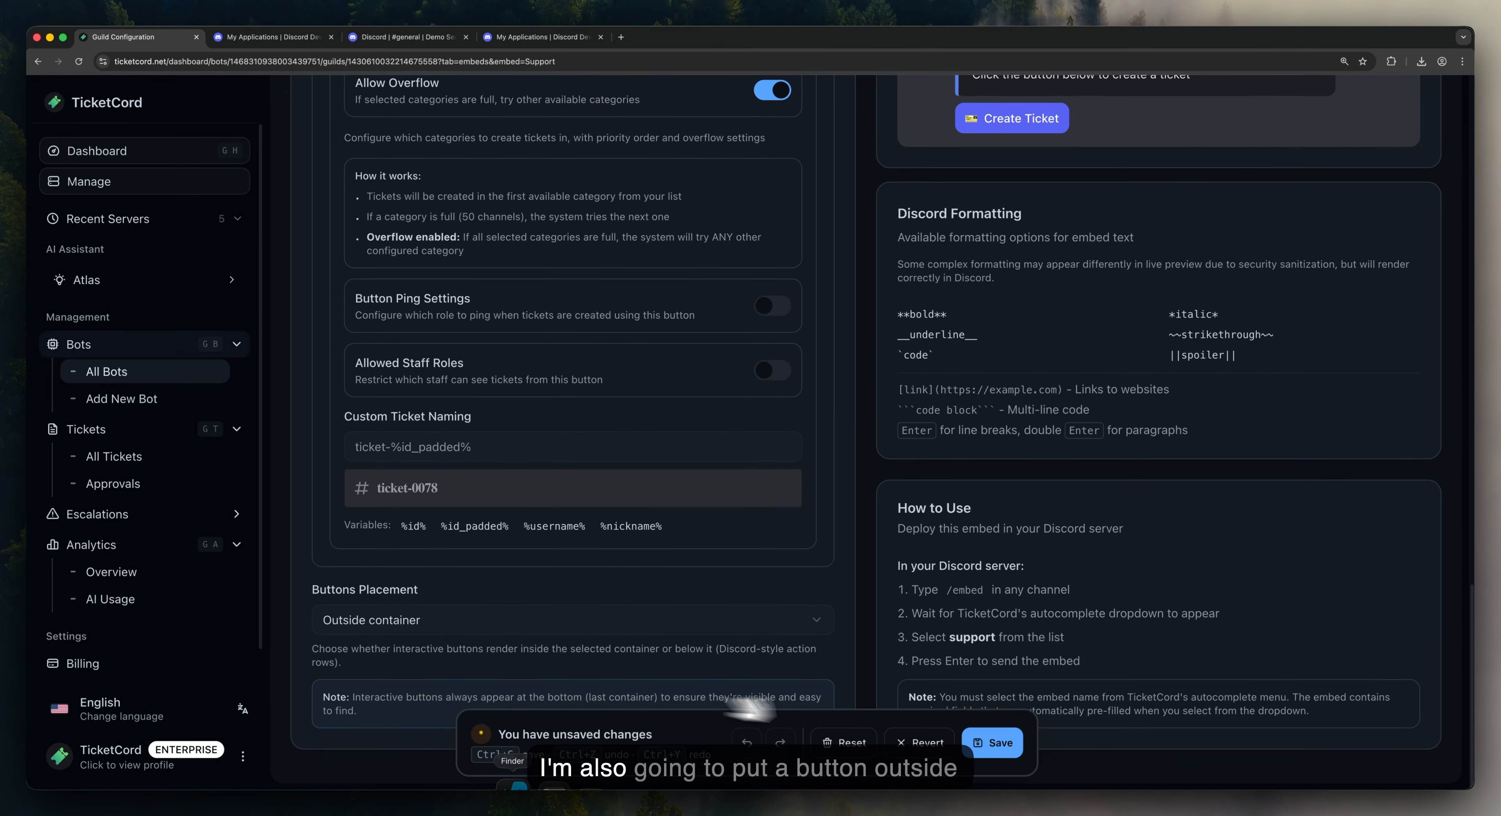
click(994, 744)
Step: Review the updated Support embed, then go to Discord's #general channel
scroll(892, 574, up, 15)
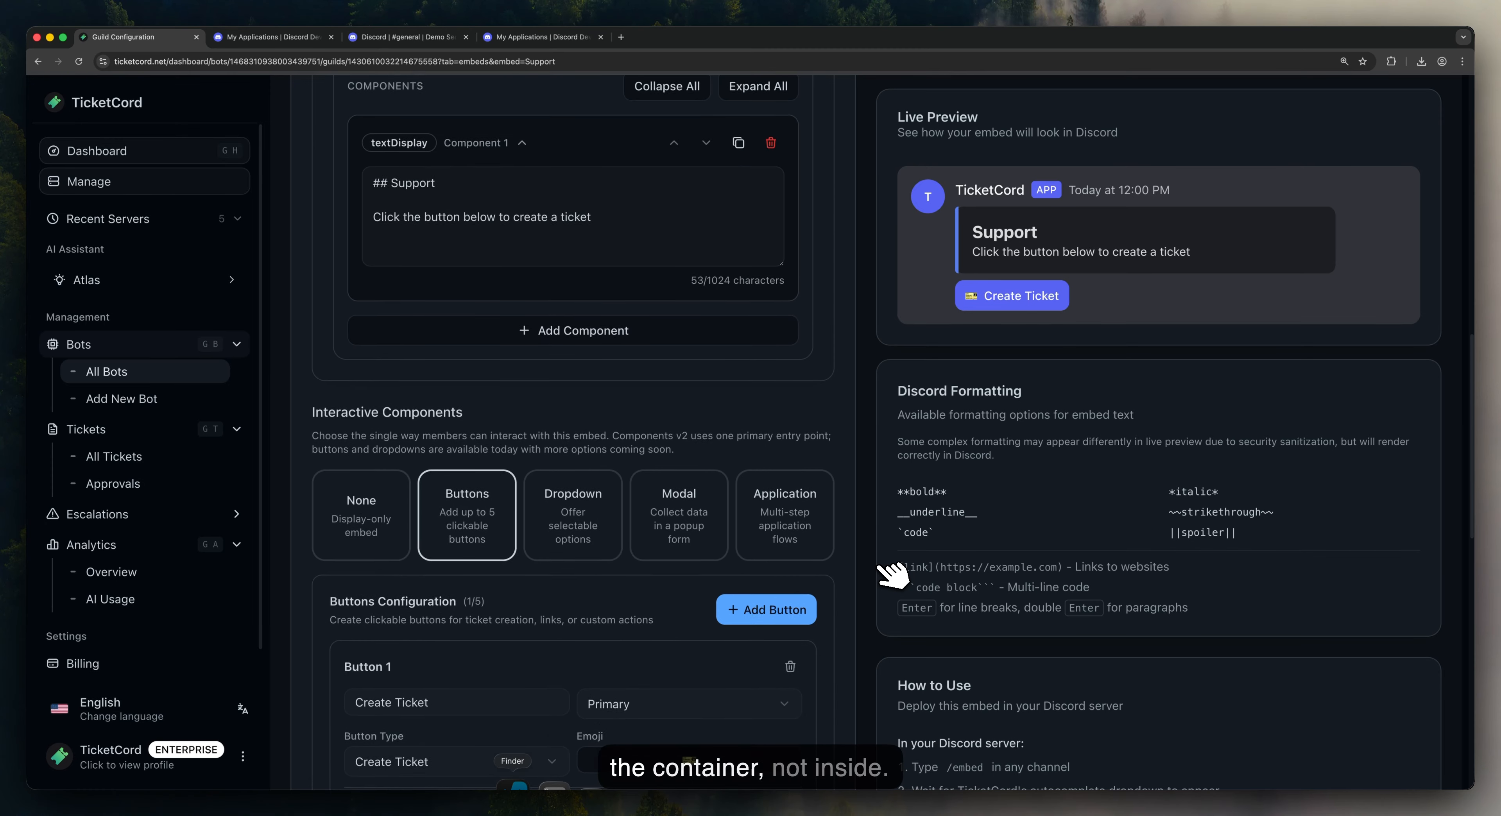
scroll(892, 574, up, 5)
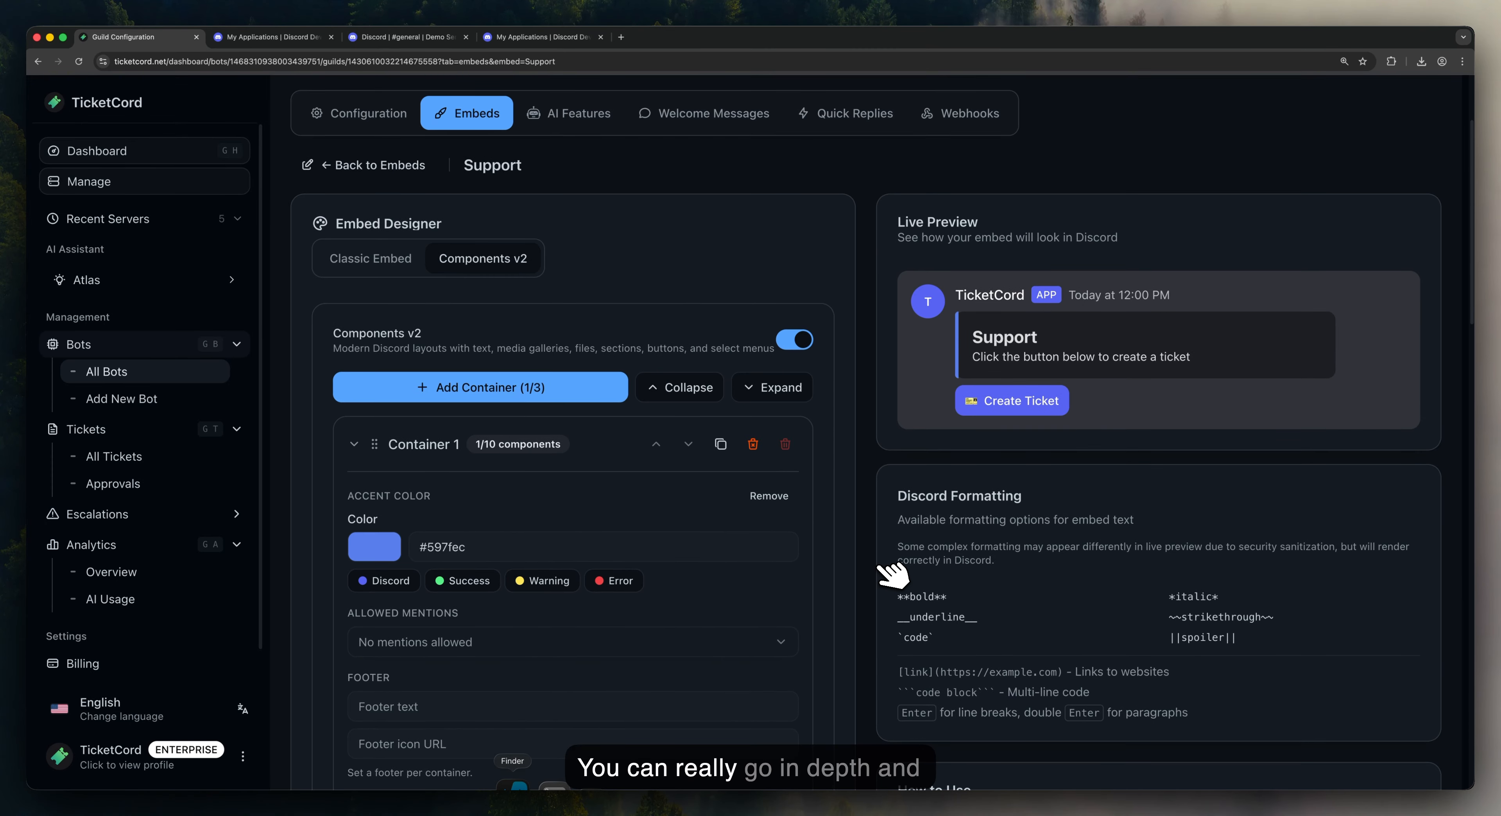
scroll(892, 574, down, 4)
scroll(892, 574, down, 5)
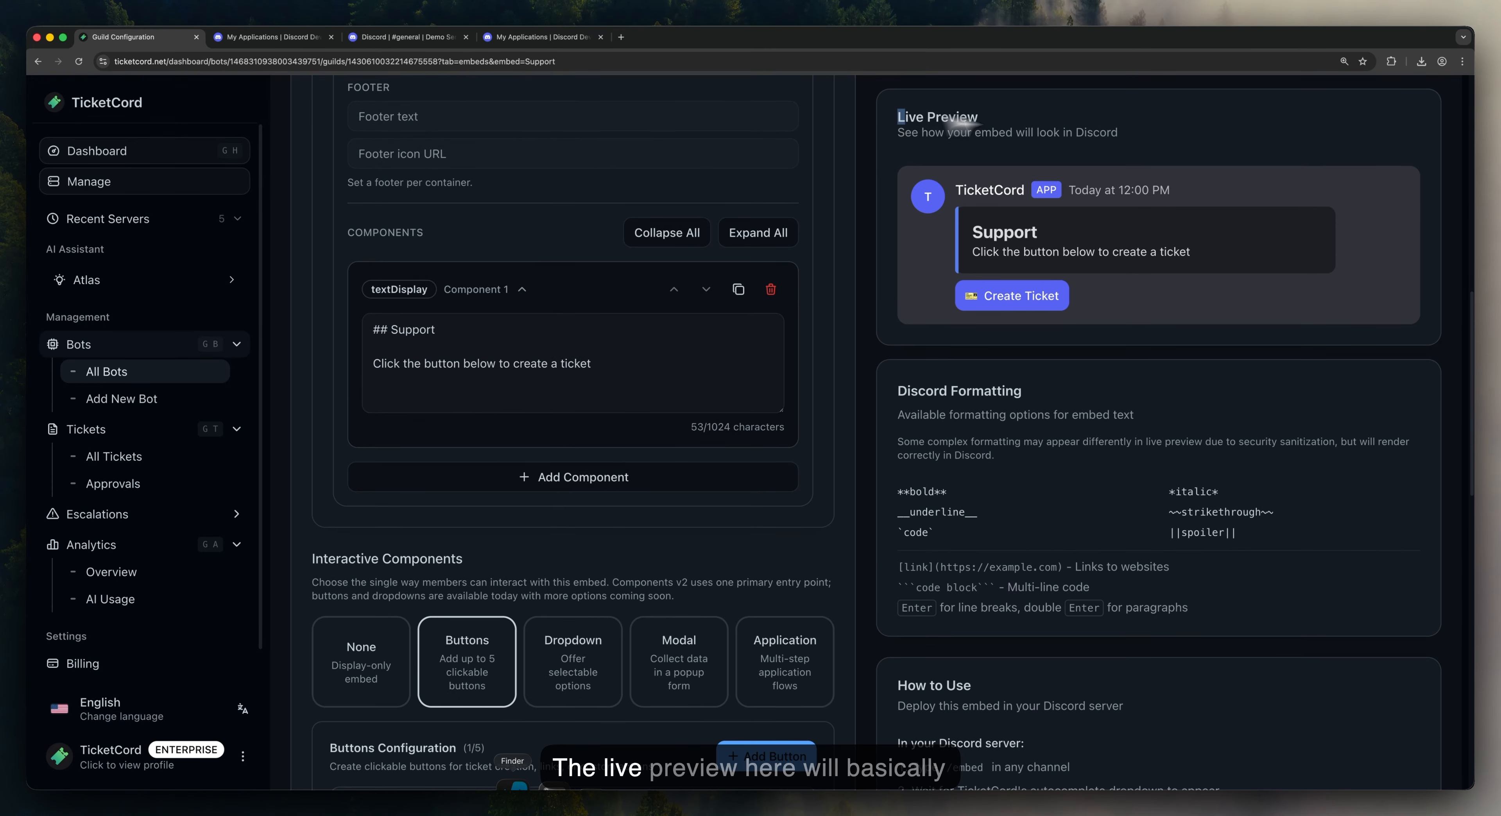
drag(898, 117, 1003, 119)
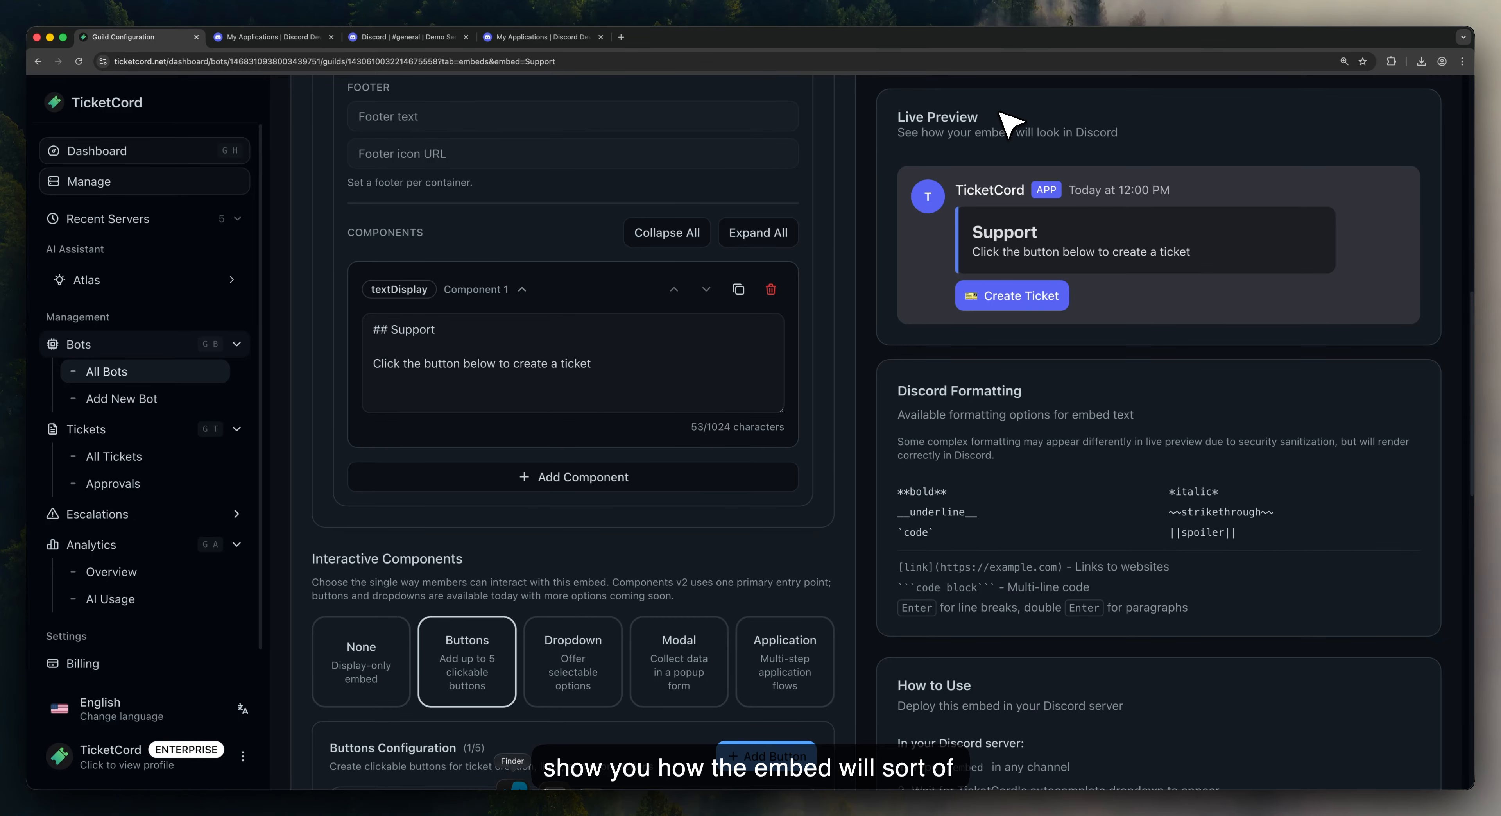
click(432, 38)
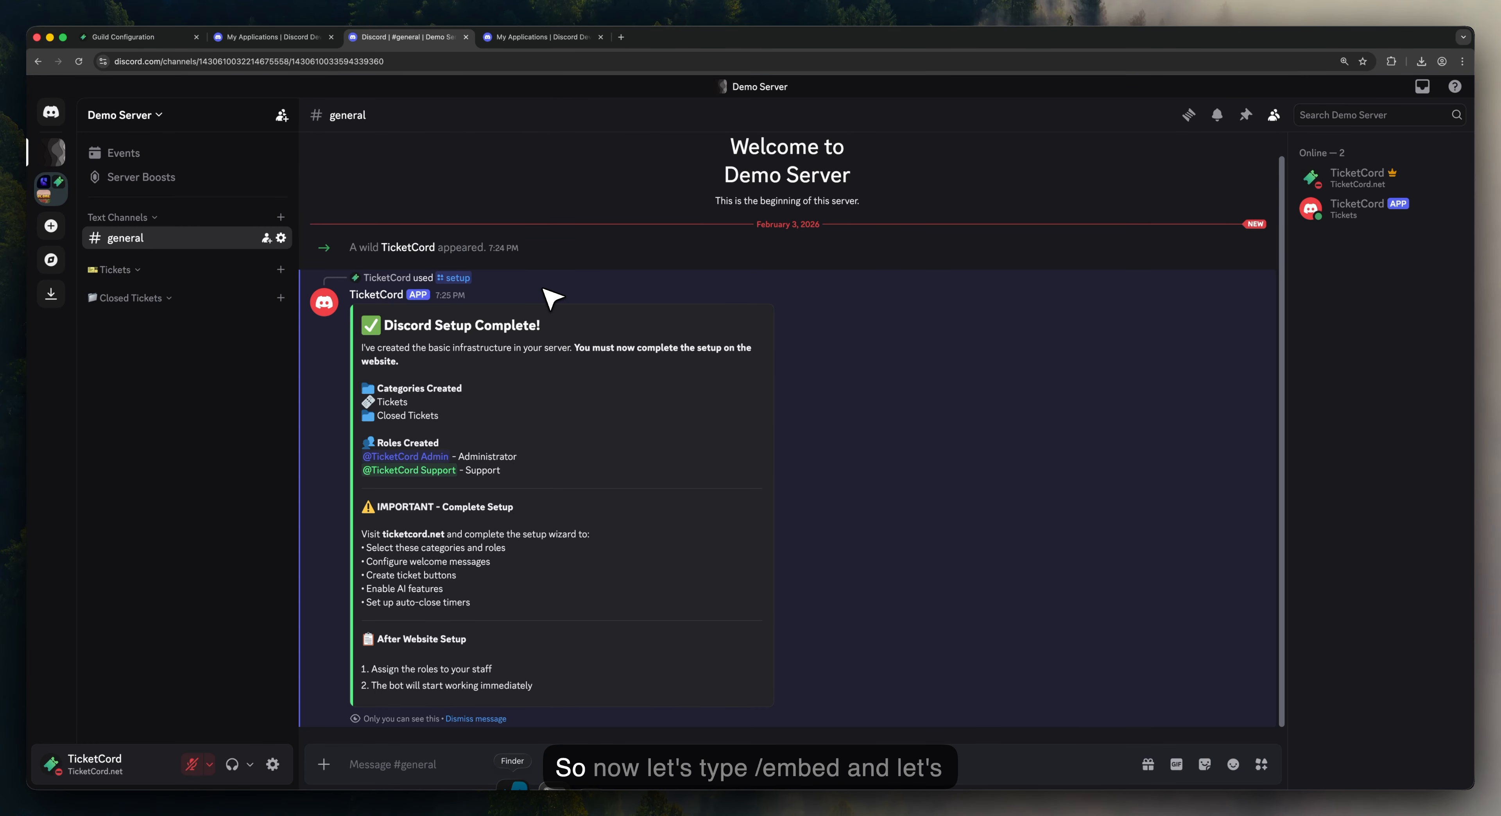
Step: Post the Support embed via /embed in #general, dismiss the bot notices, and view the bot's profile
text(/embed)
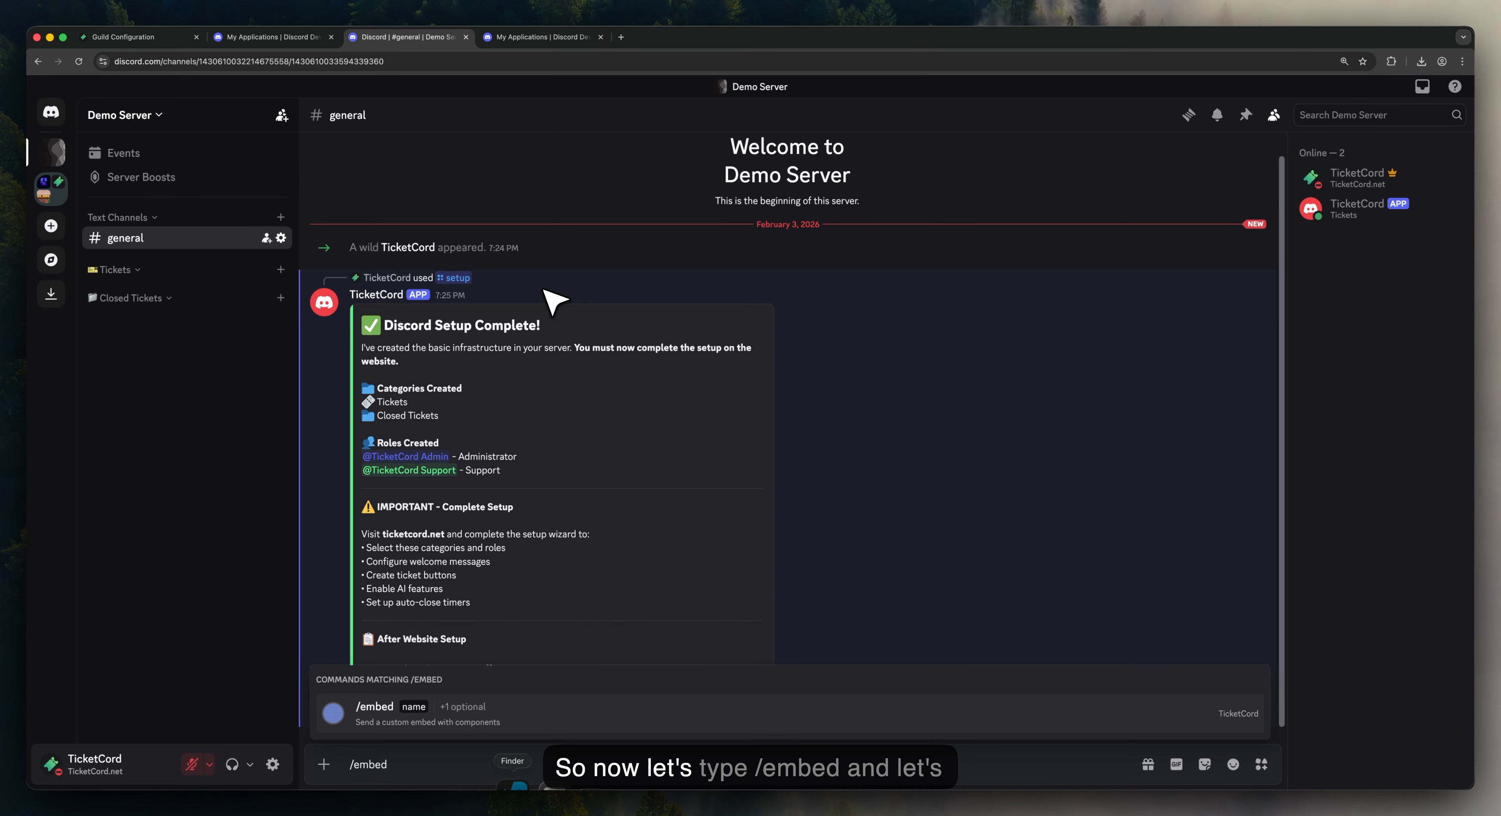
key(Return)
key(Return)
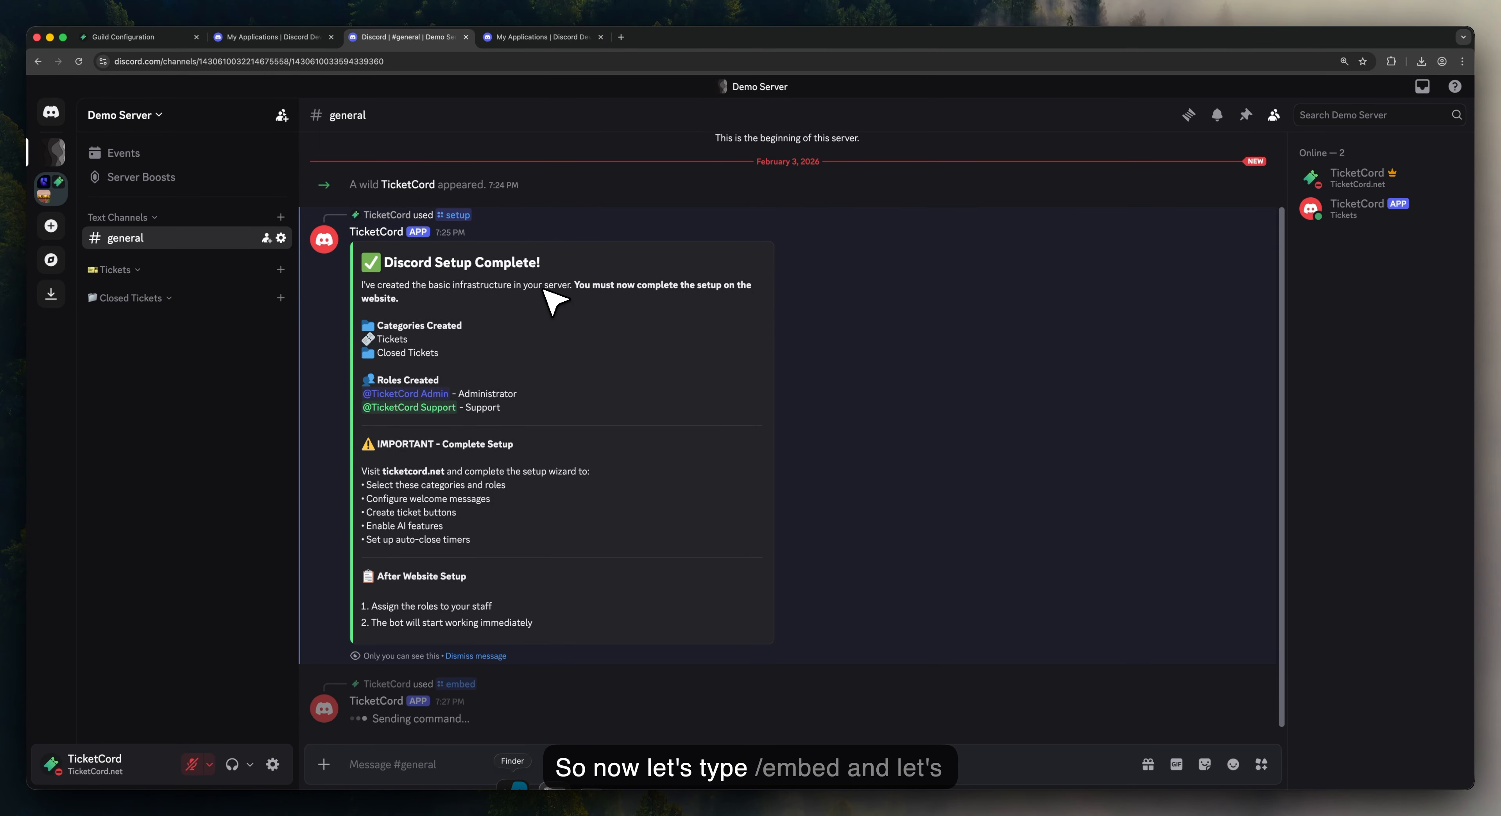
click(479, 479)
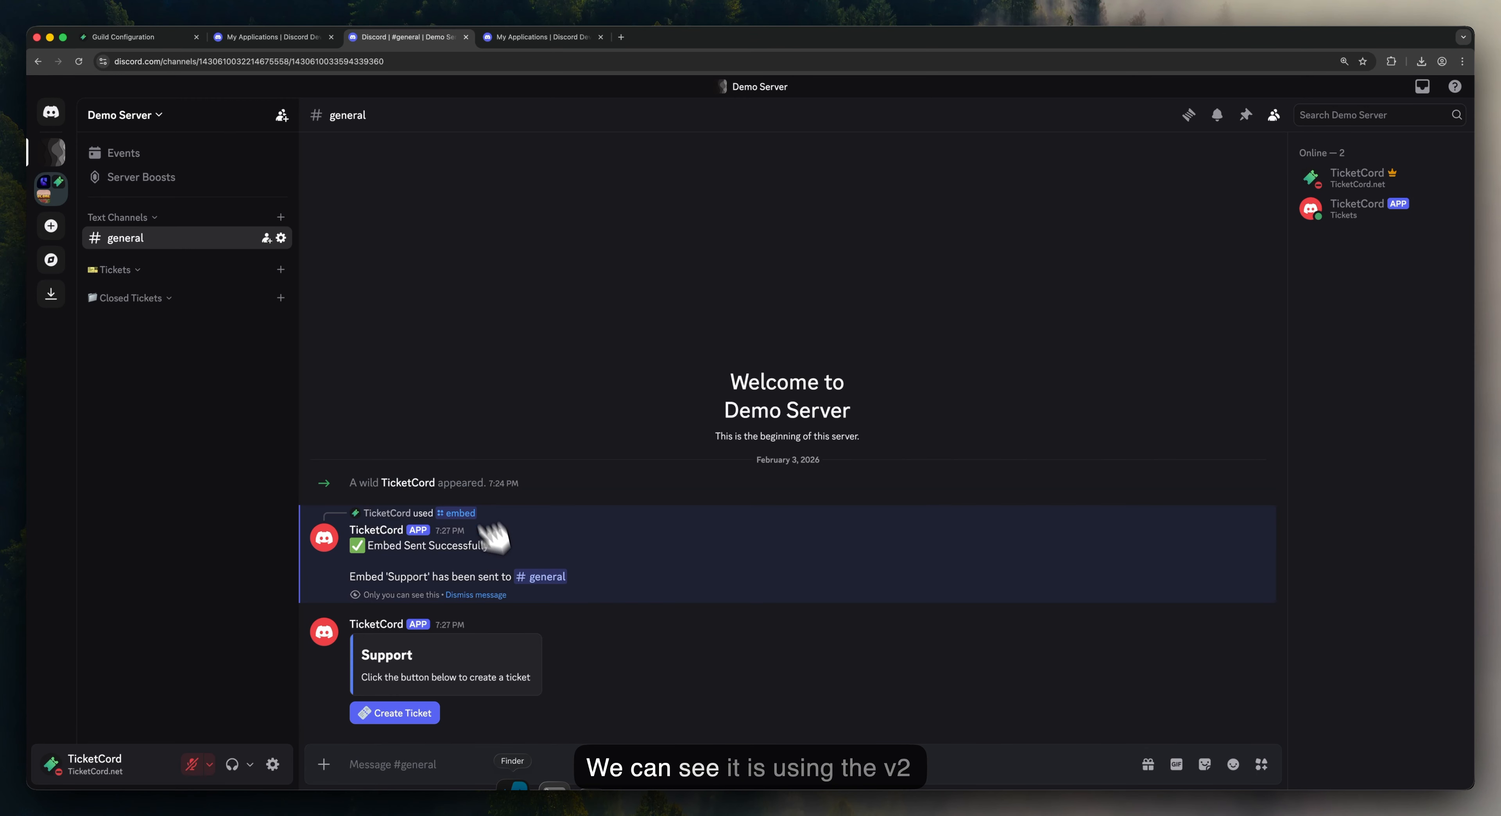
click(492, 595)
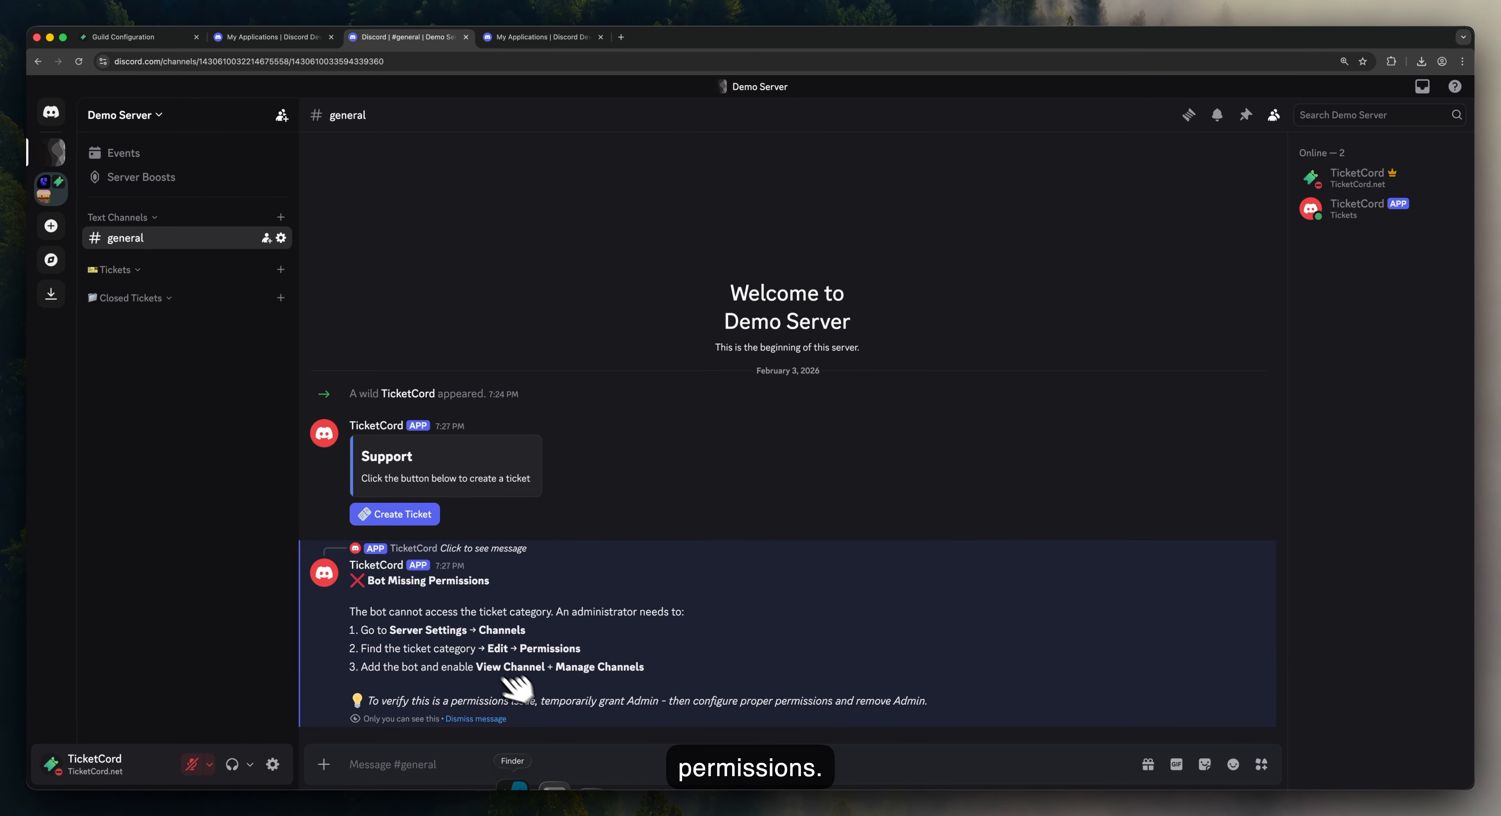
click(1347, 209)
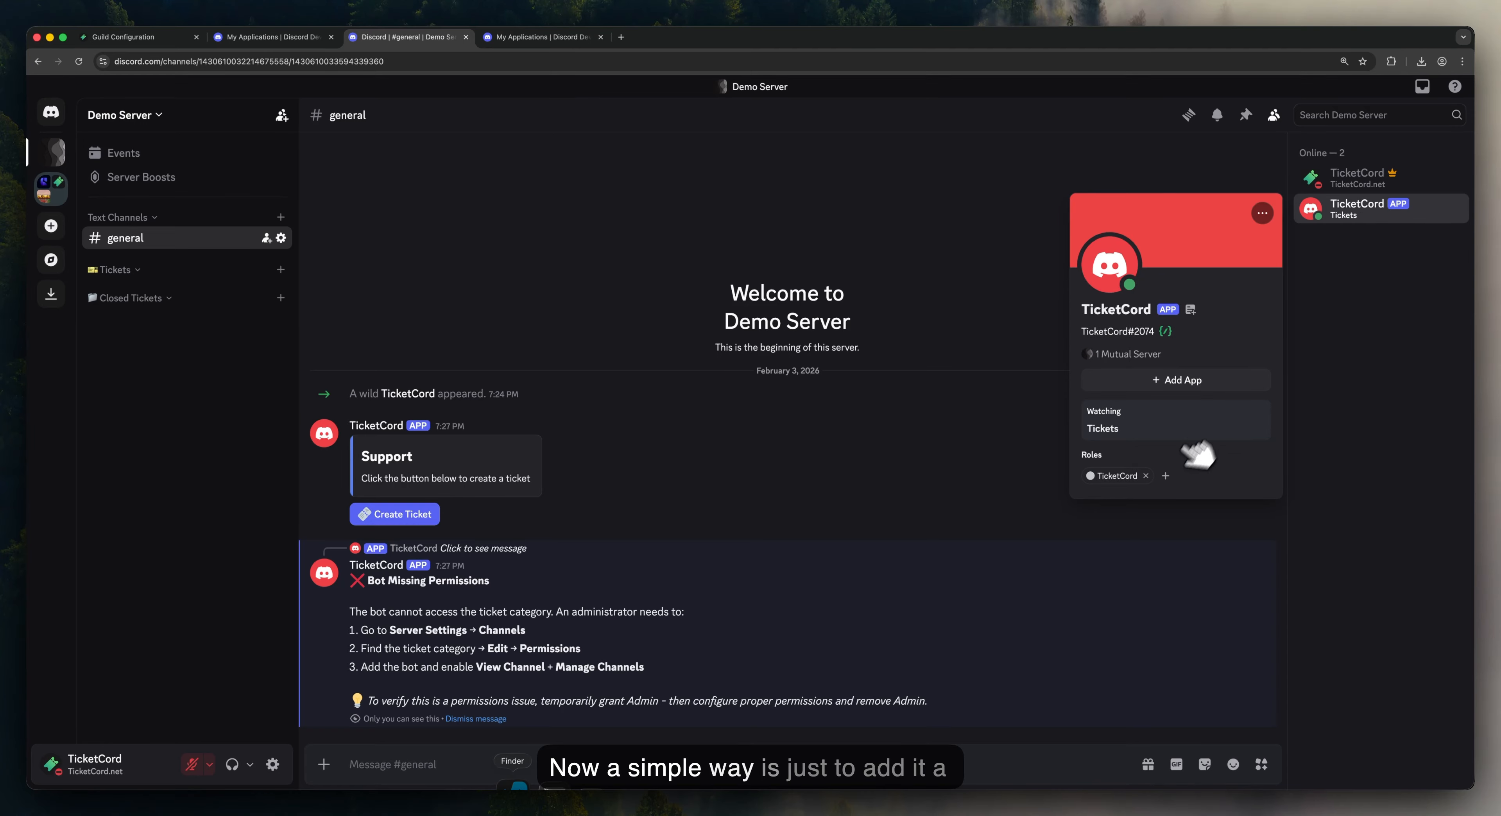
Step: Give the TicketCord bot the TicketCord Admin role
click(1166, 476)
click(1176, 542)
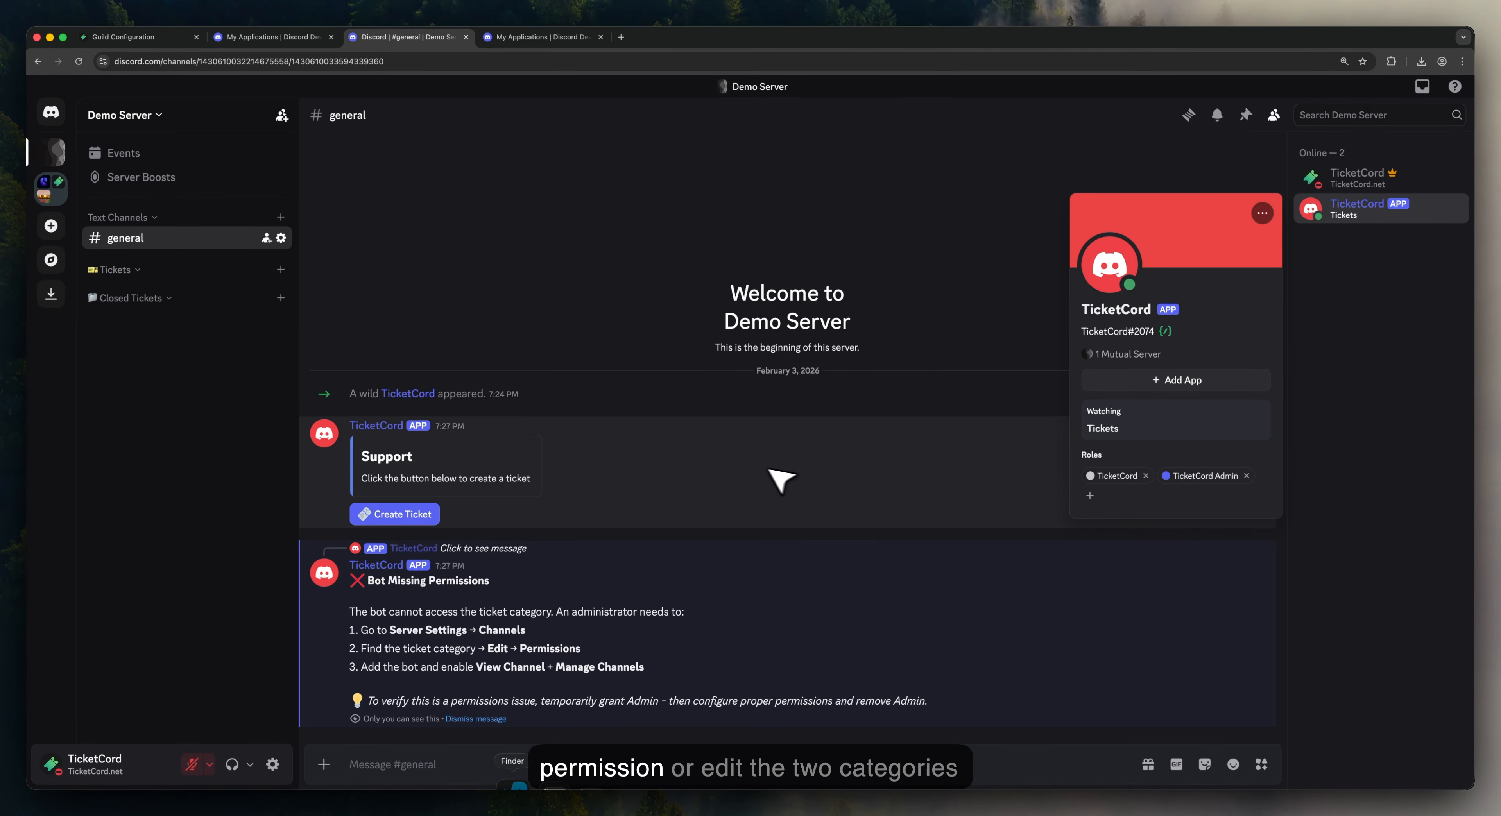
click(761, 481)
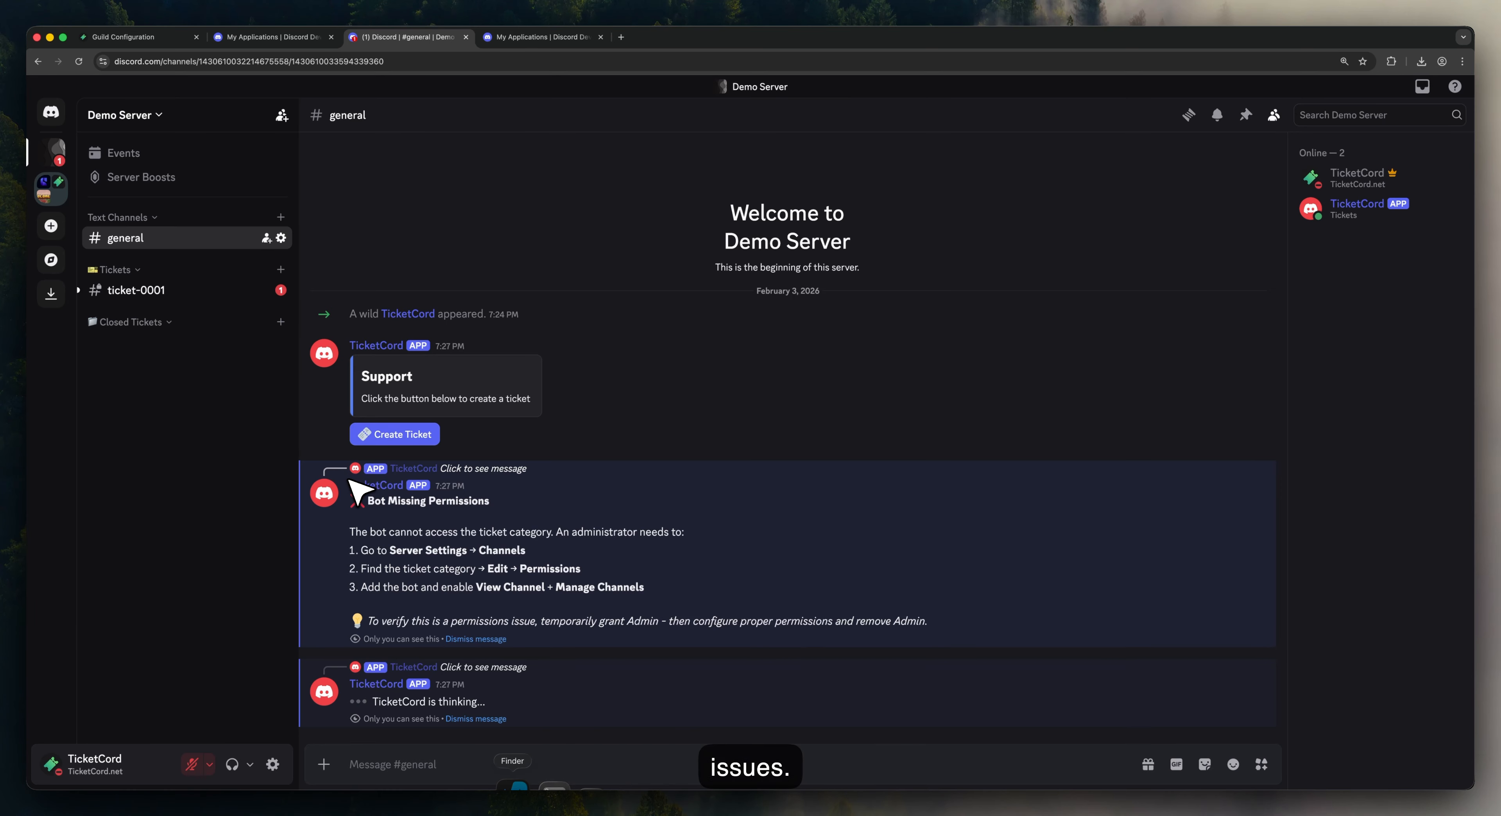
Step: Create a ticket, open the new #ticket-0001 channel, and return to the TicketCord embed editor
drag(355, 486, 972, 630)
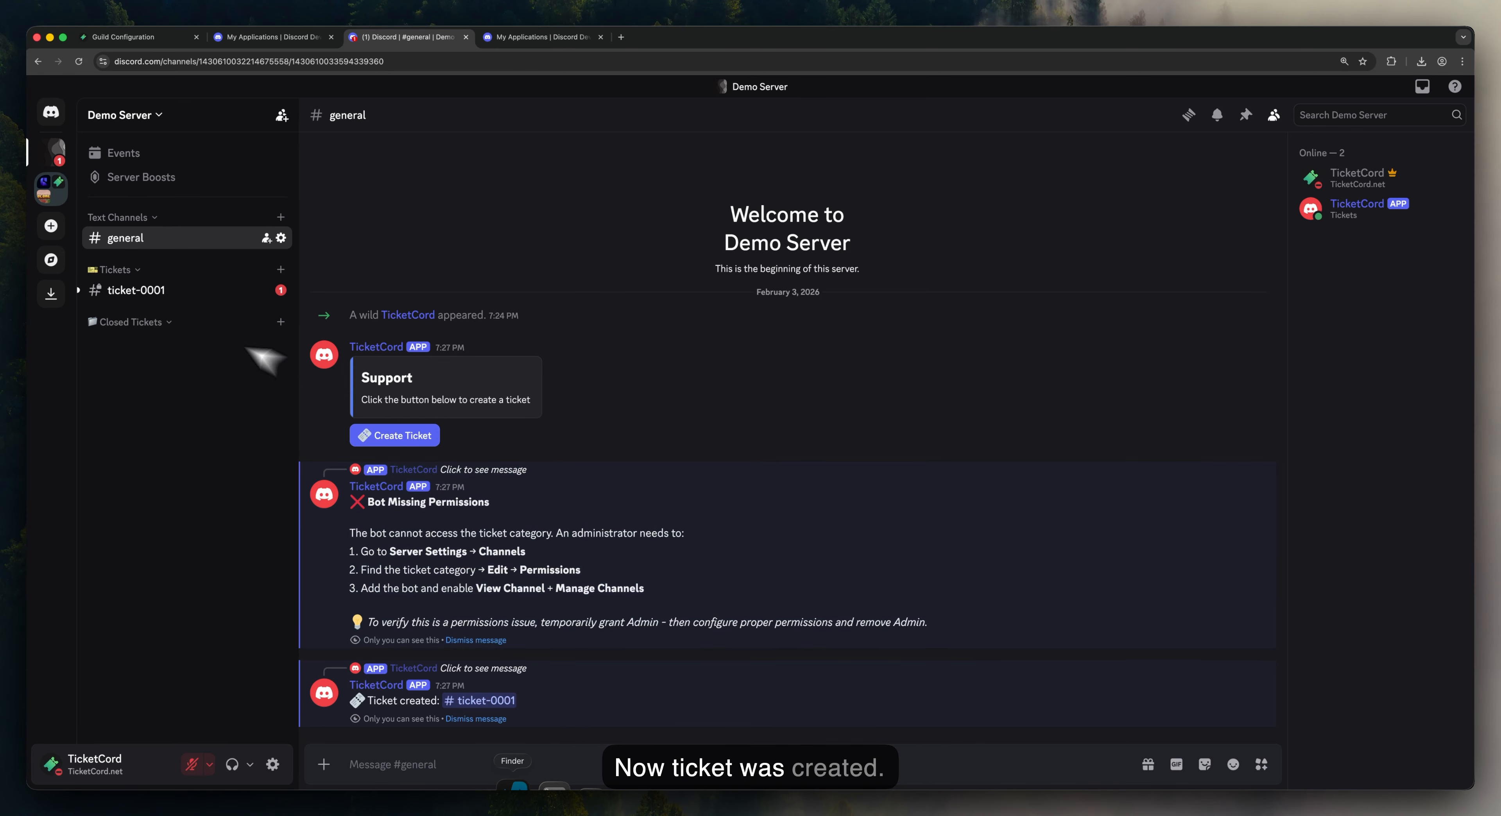
click(150, 291)
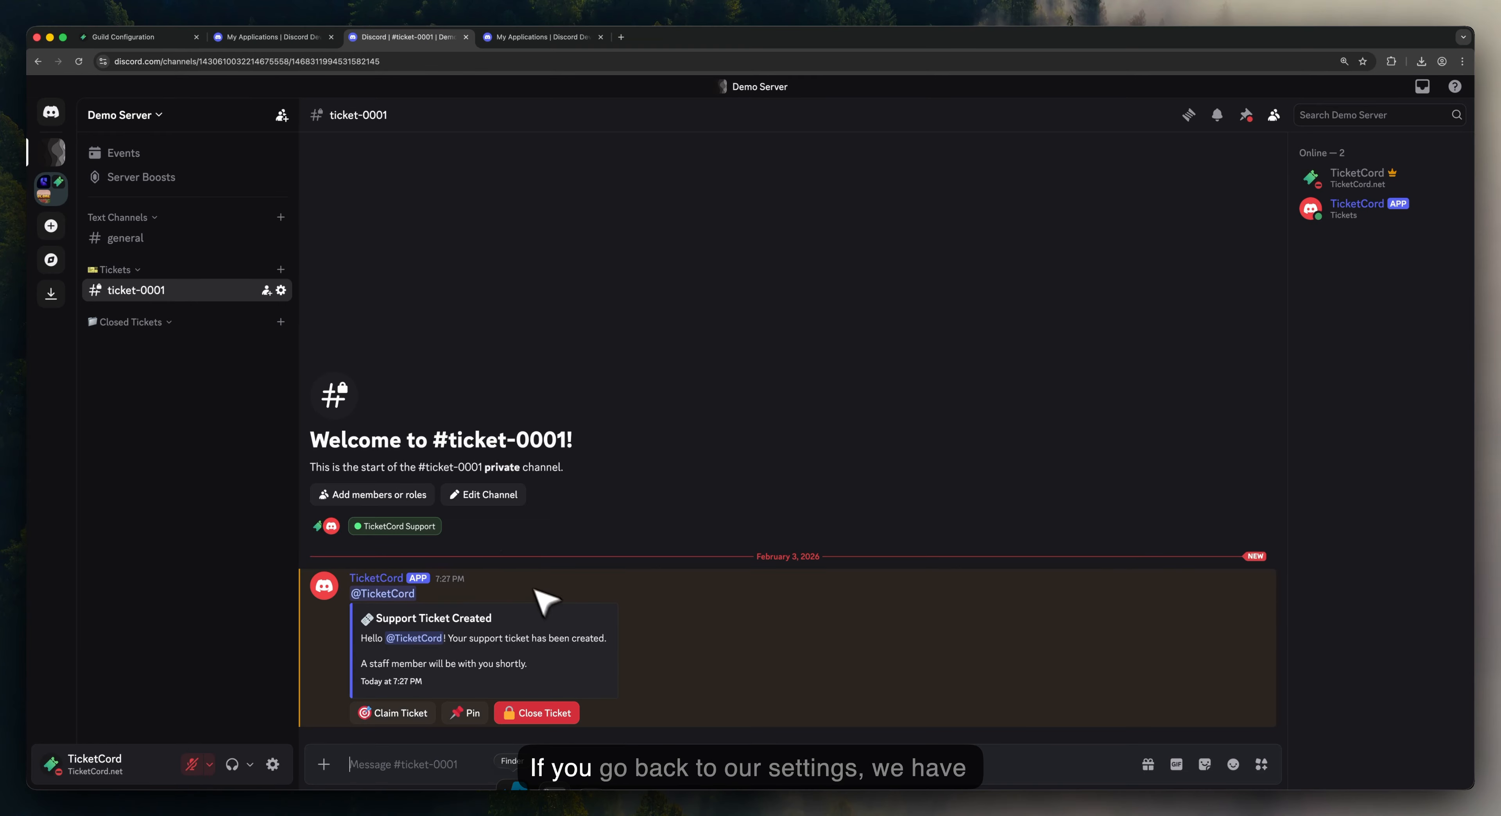
click(166, 38)
Step: Enable the custom welcome message, set it to Components v2 format, and save
scroll(424, 292, up, 10)
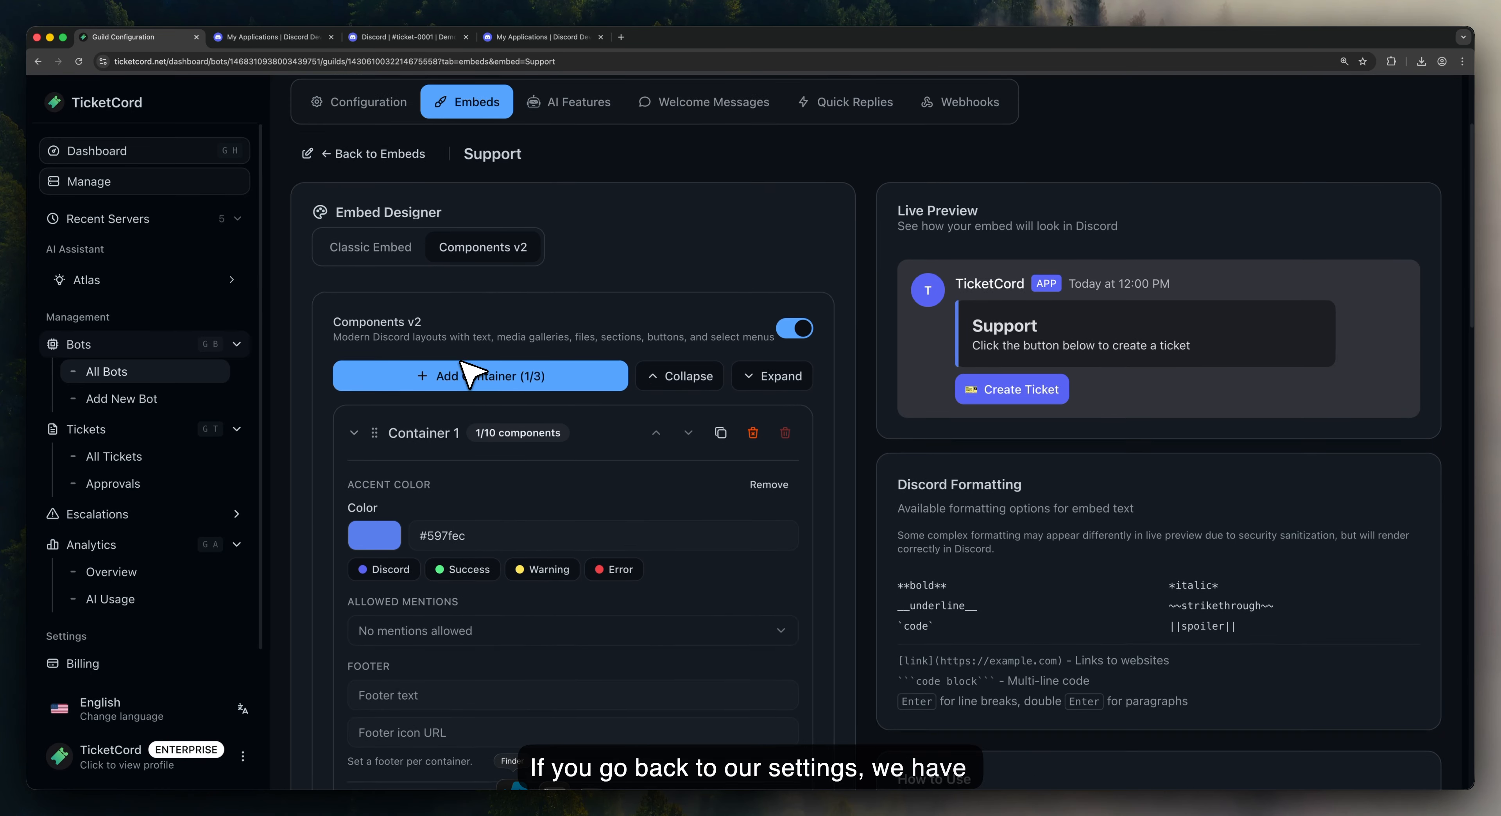
click(732, 266)
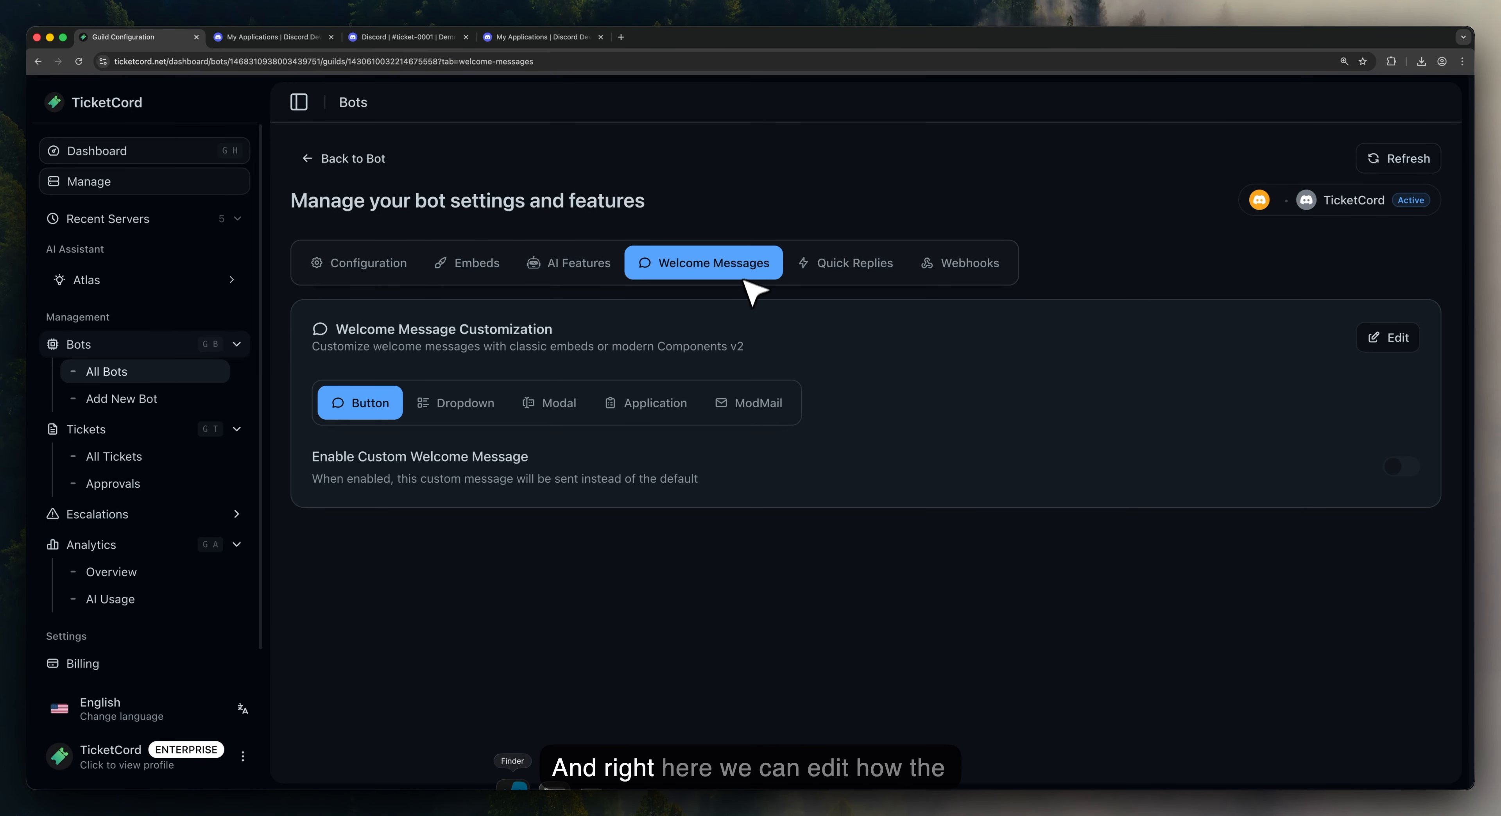
click(1402, 347)
click(1404, 466)
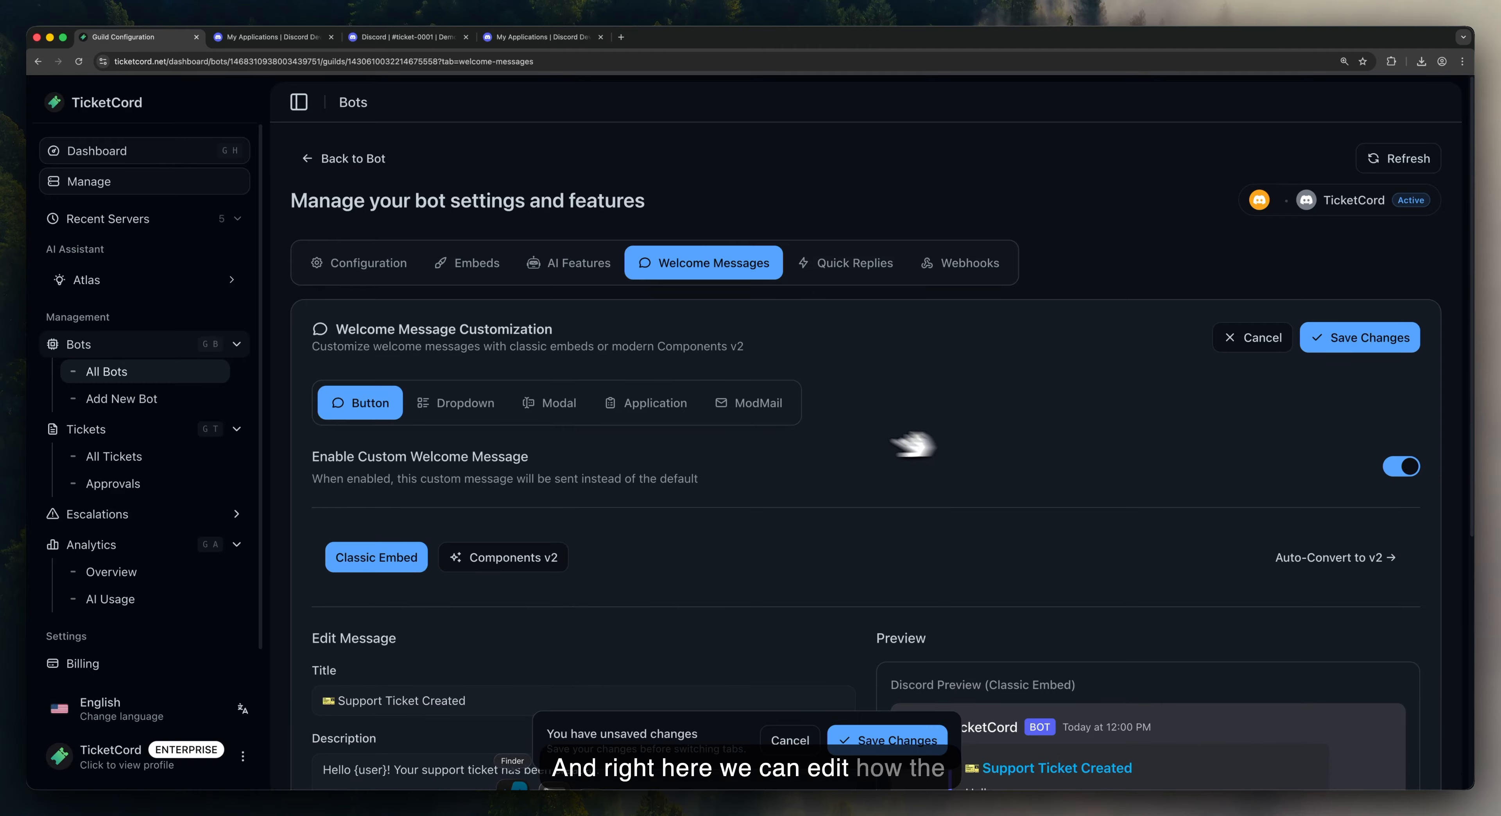
scroll(825, 441, down, 6)
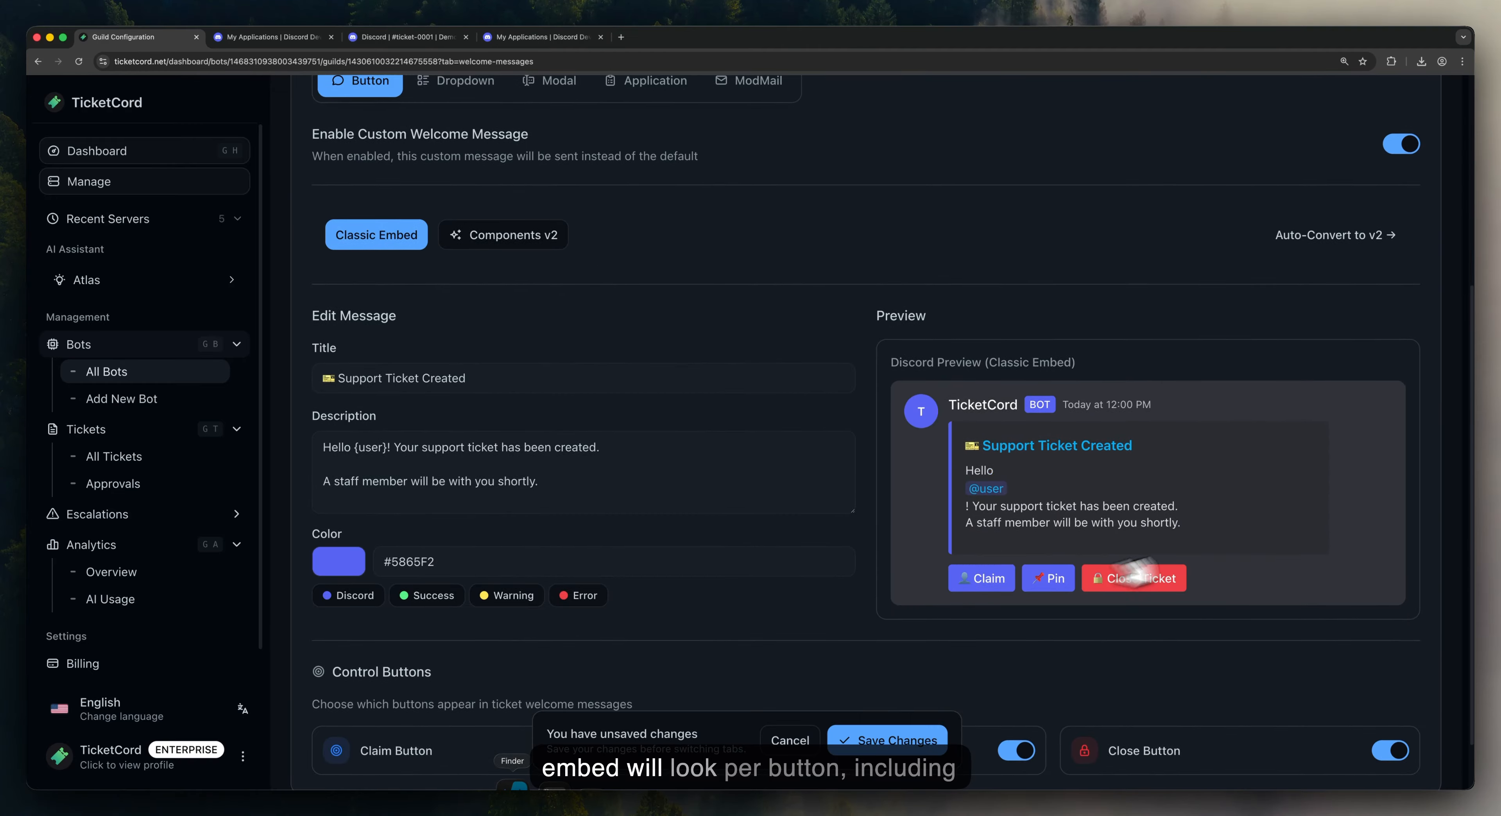
scroll(825, 443, up, 2)
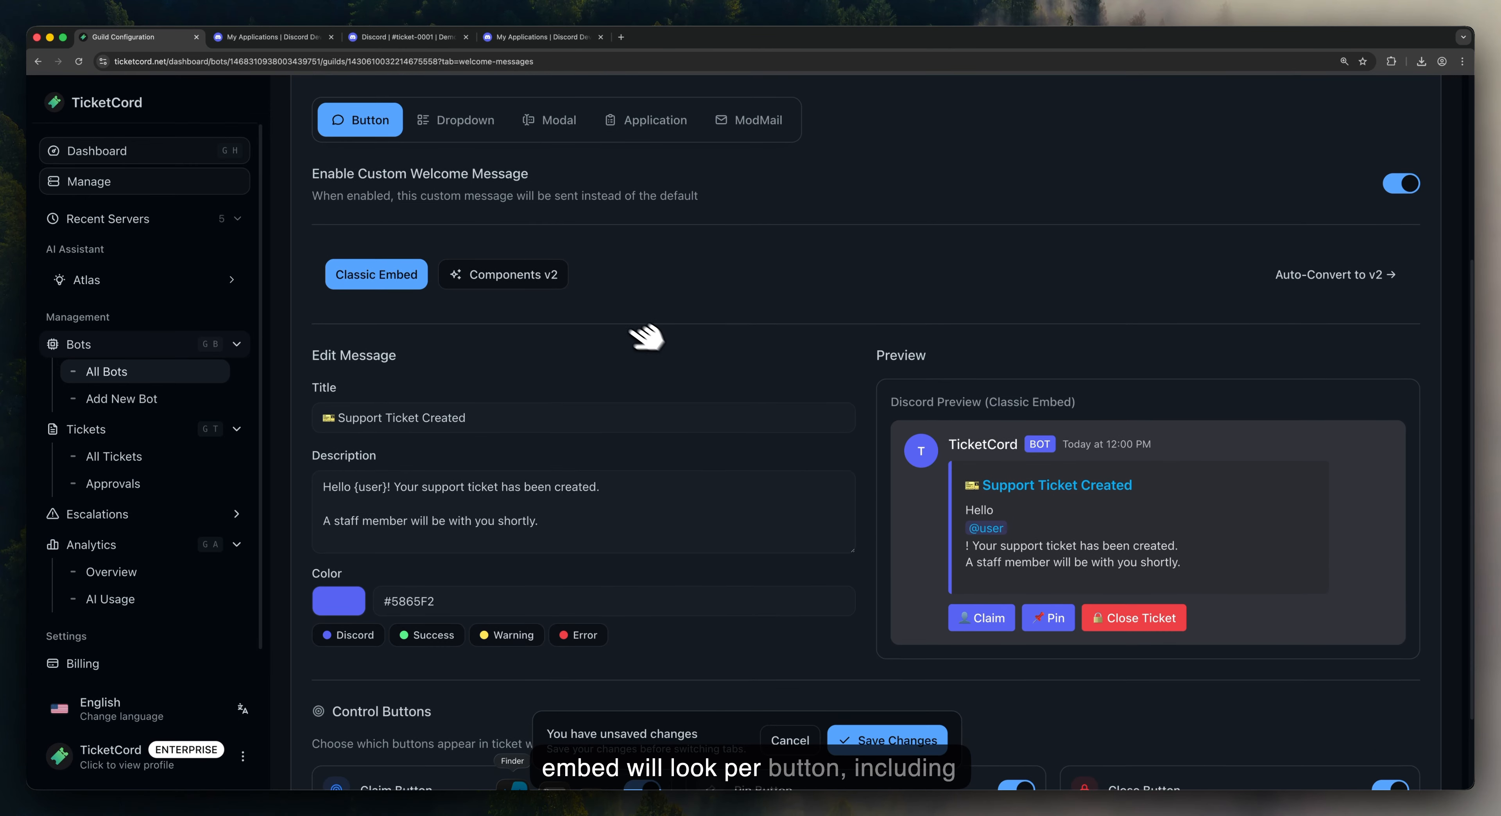
click(536, 344)
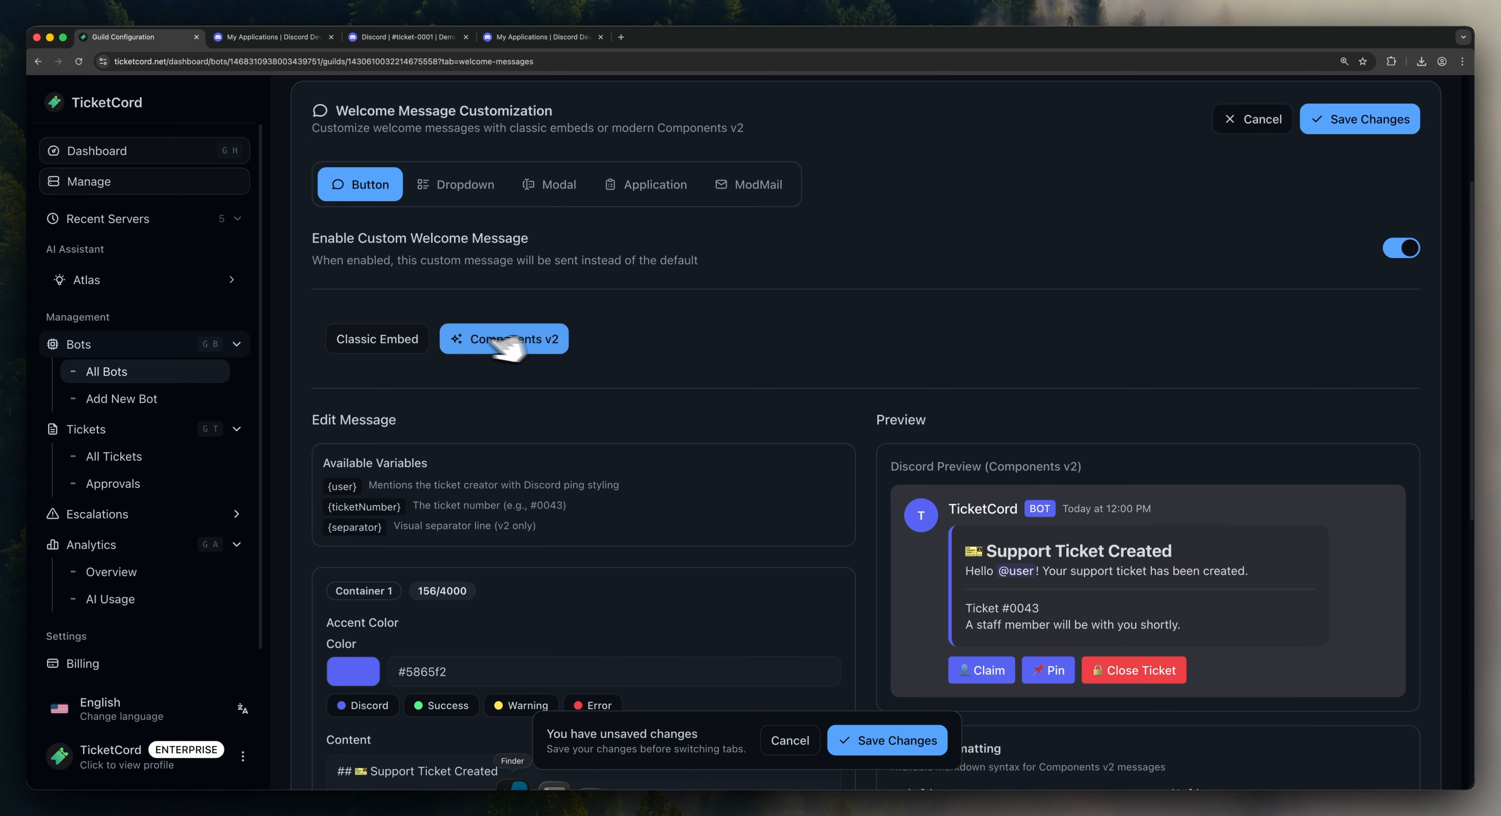
click(391, 338)
click(487, 336)
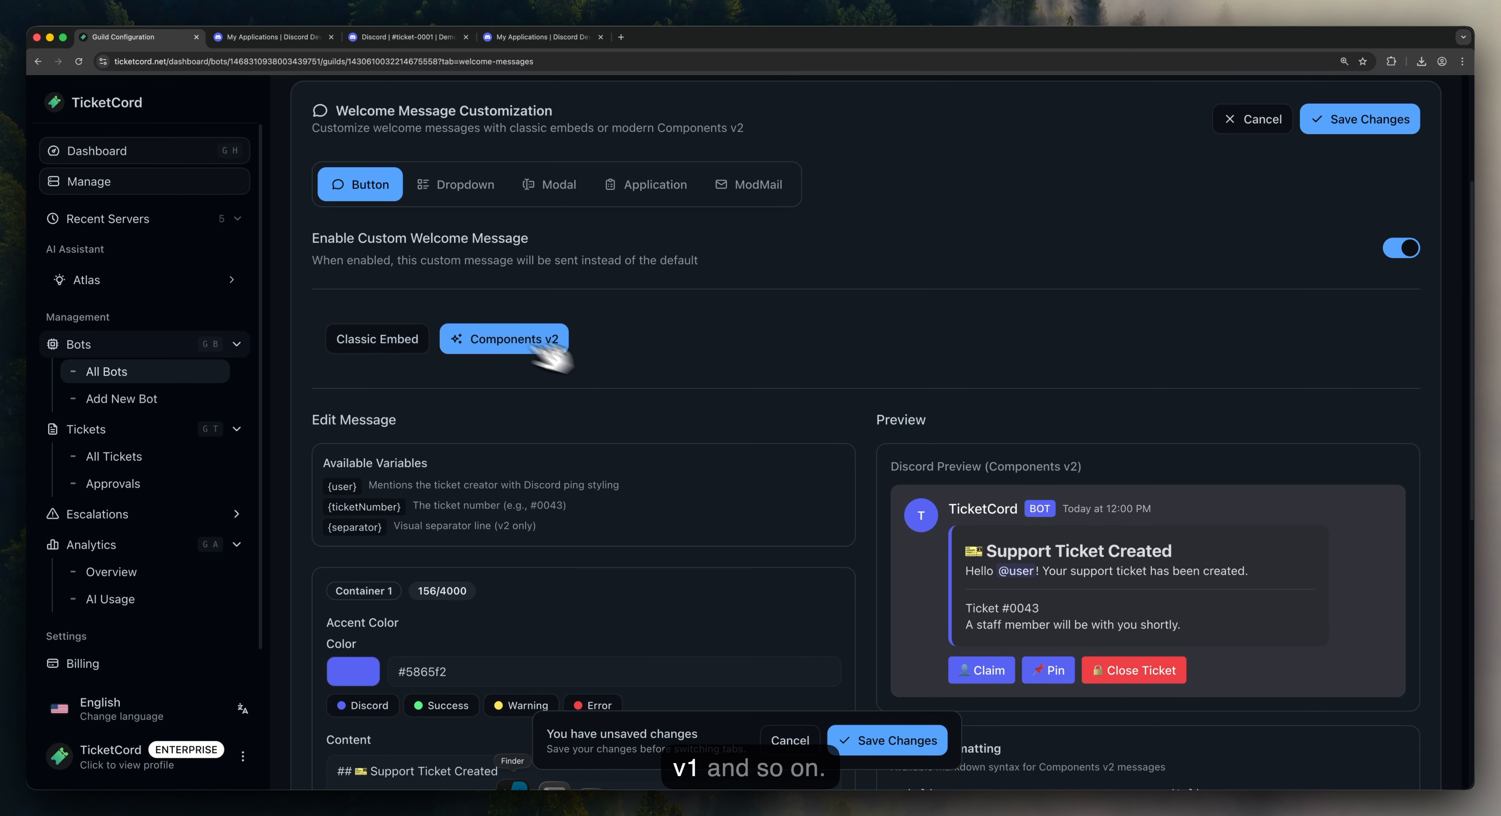
click(892, 741)
Step: Check the Discord ticket channel, then go to the TicketCord home page
scroll(857, 537, up, 1)
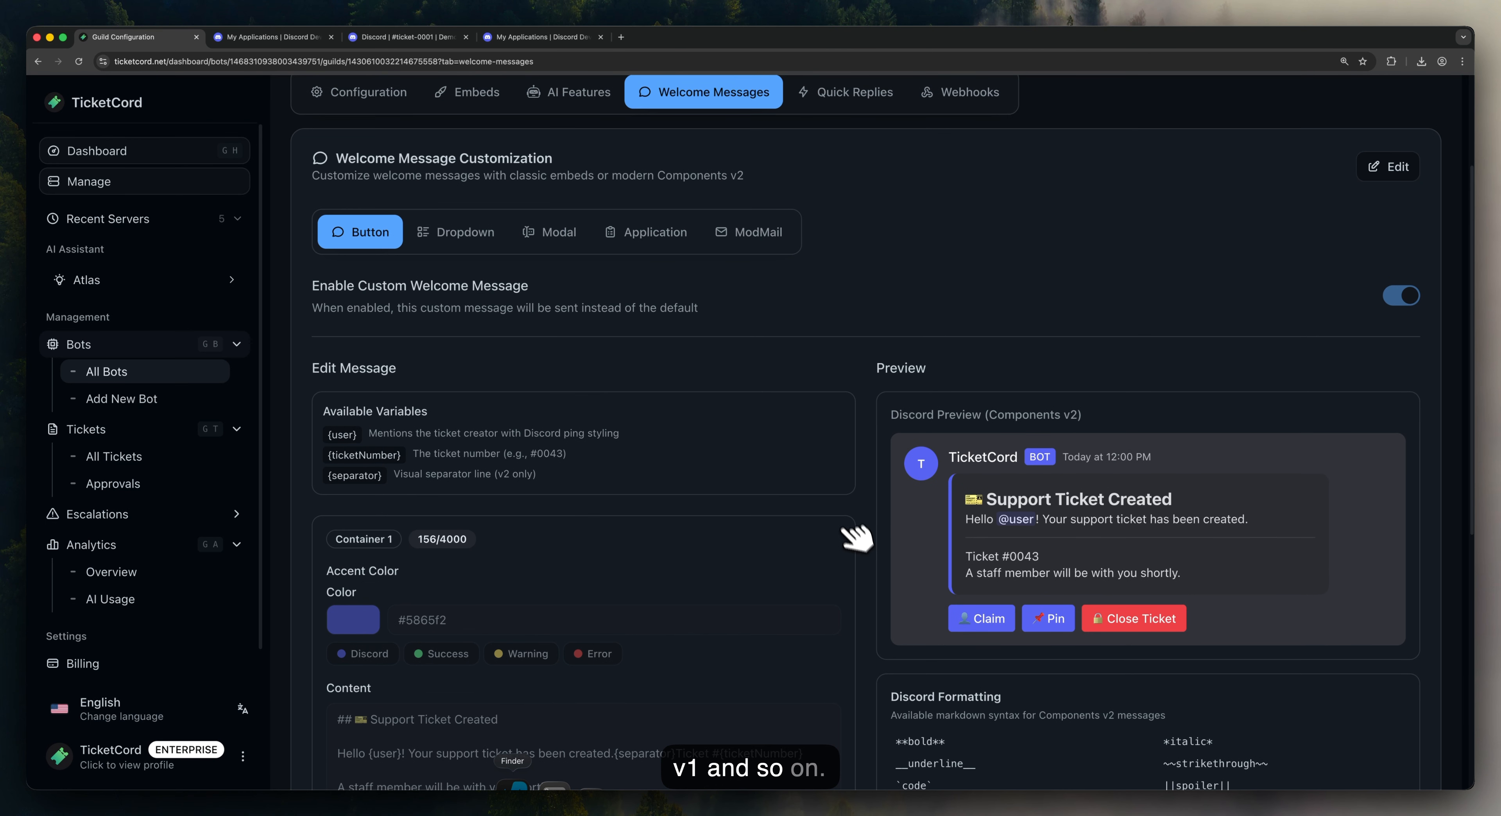
click(411, 37)
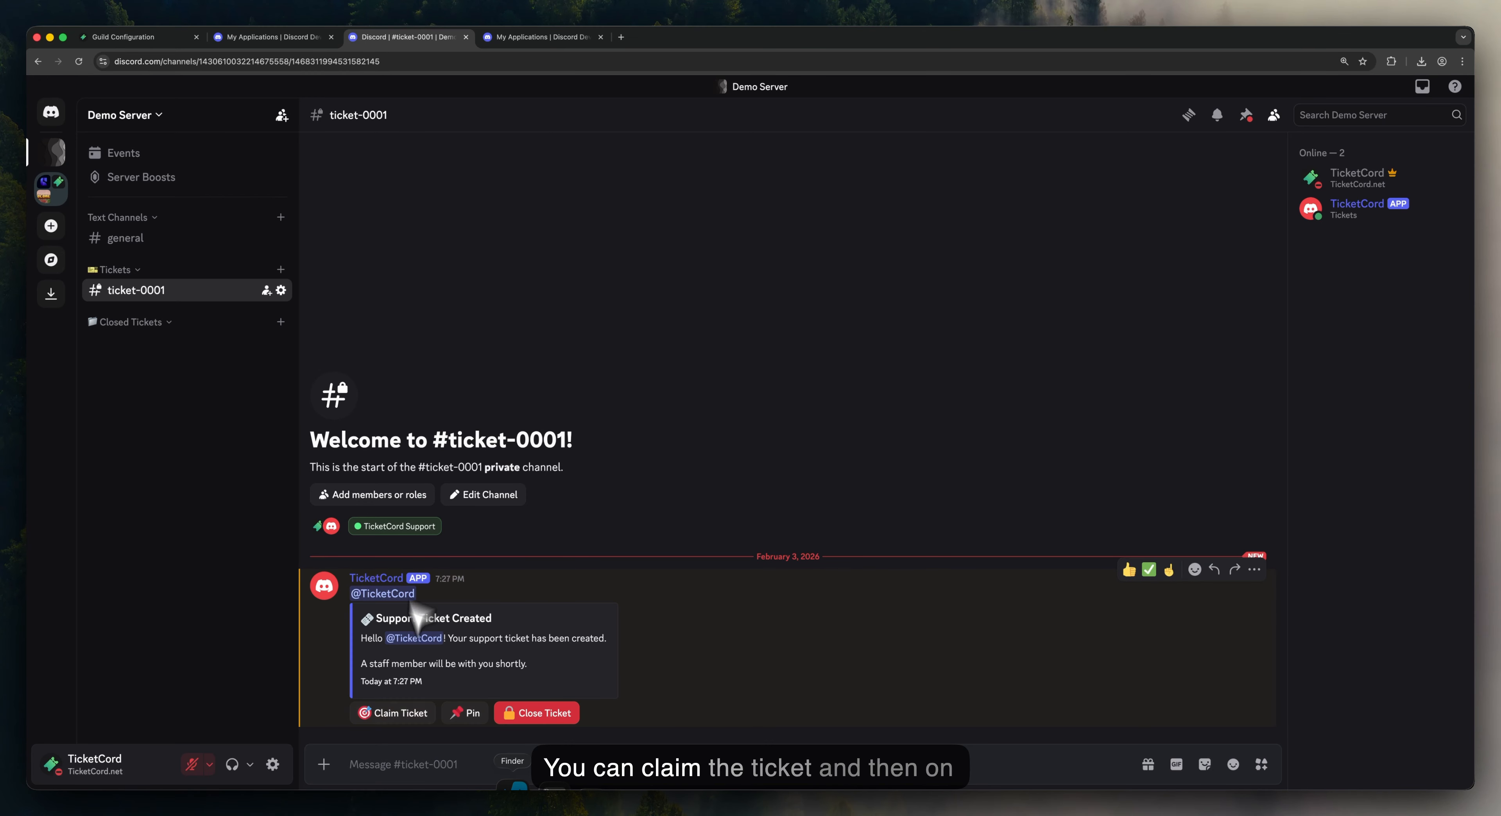
click(143, 36)
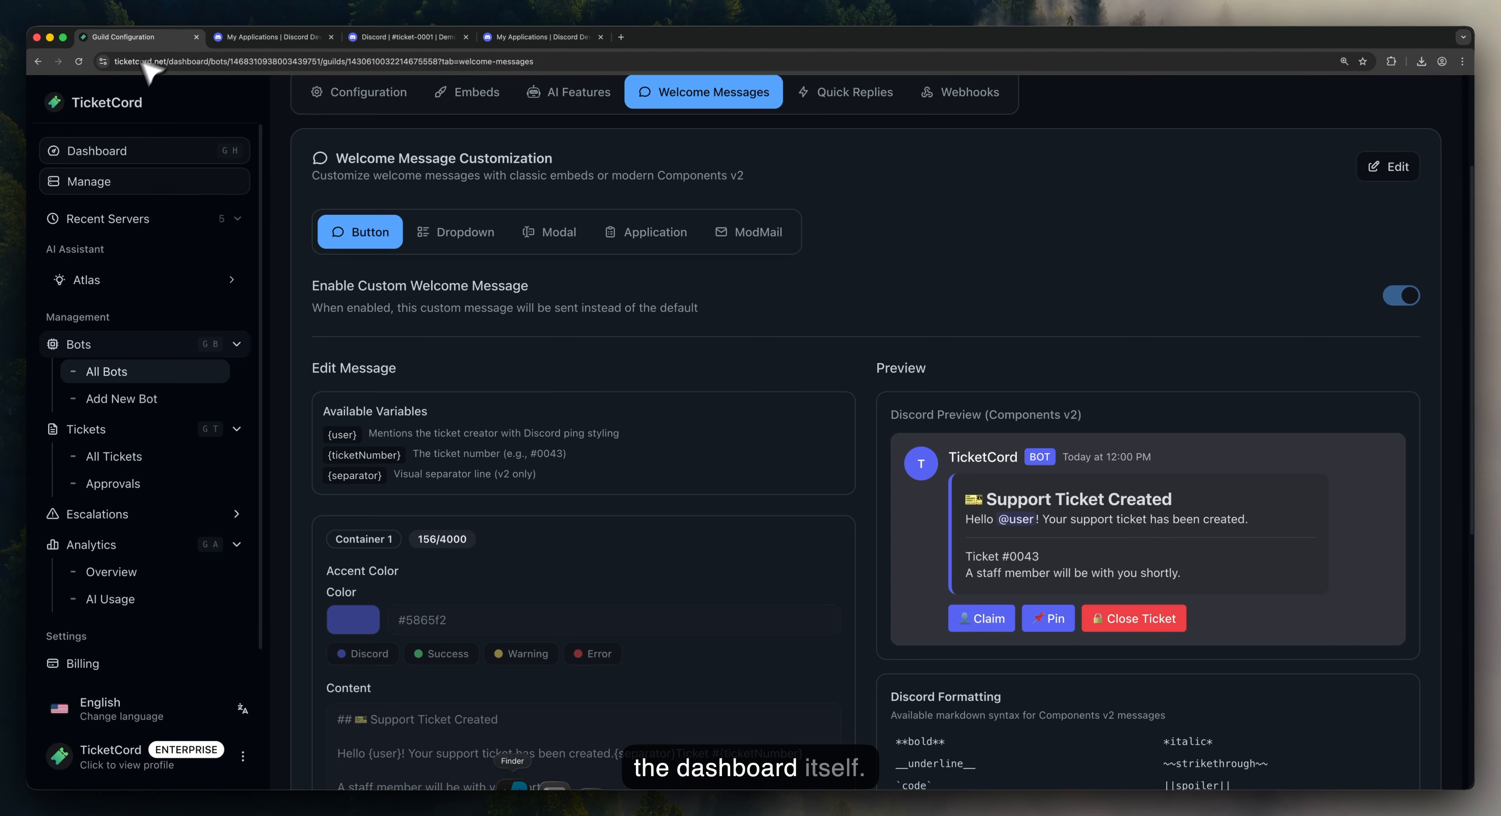
click(120, 105)
Step: Open the TicketCord dashboard to review ticket stats, then return to Discord's #ticket-0001
click(1108, 120)
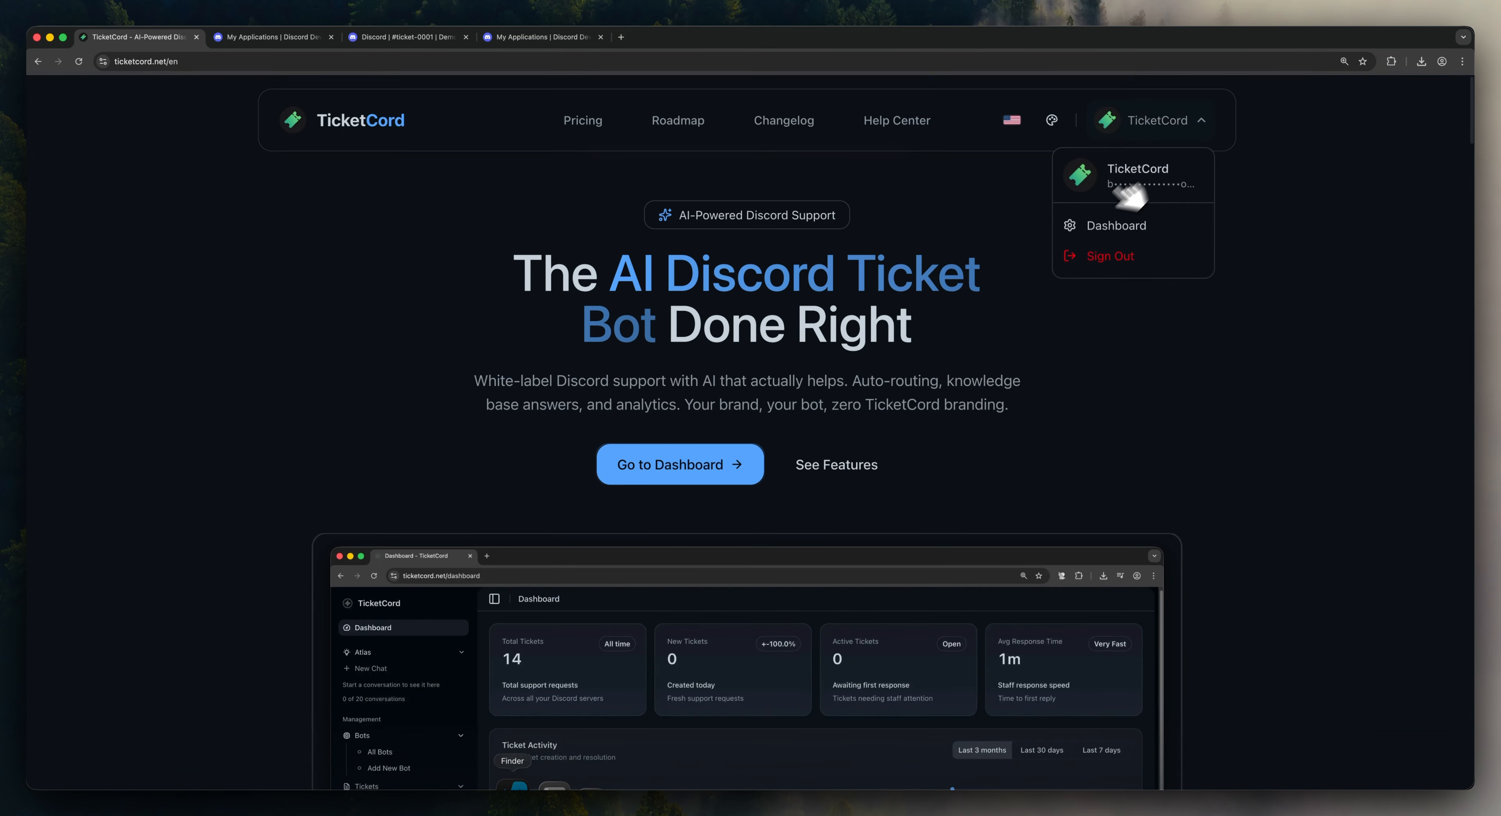
click(1087, 232)
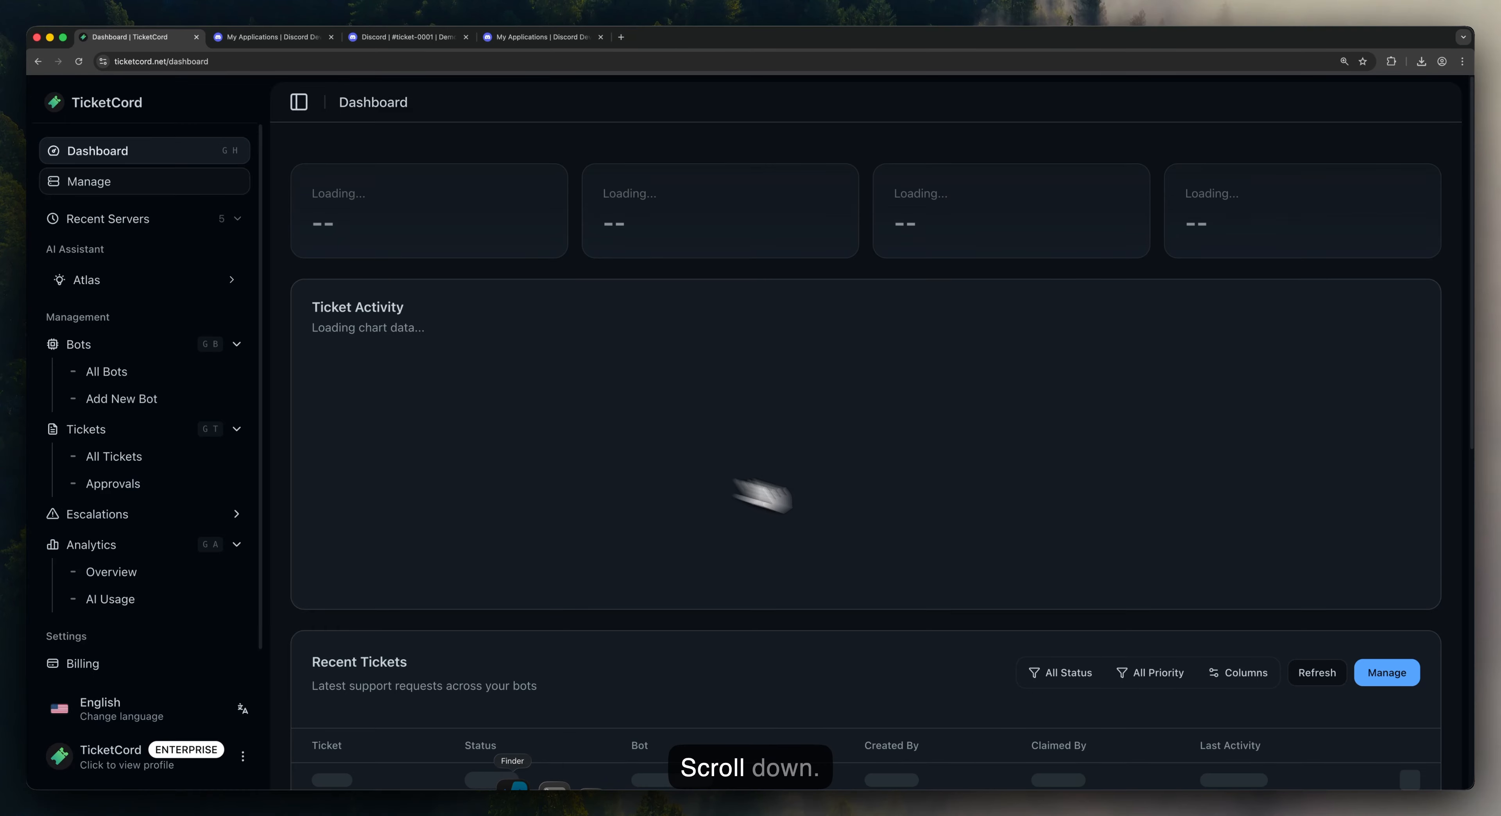
scroll(1475, 361, down, 3)
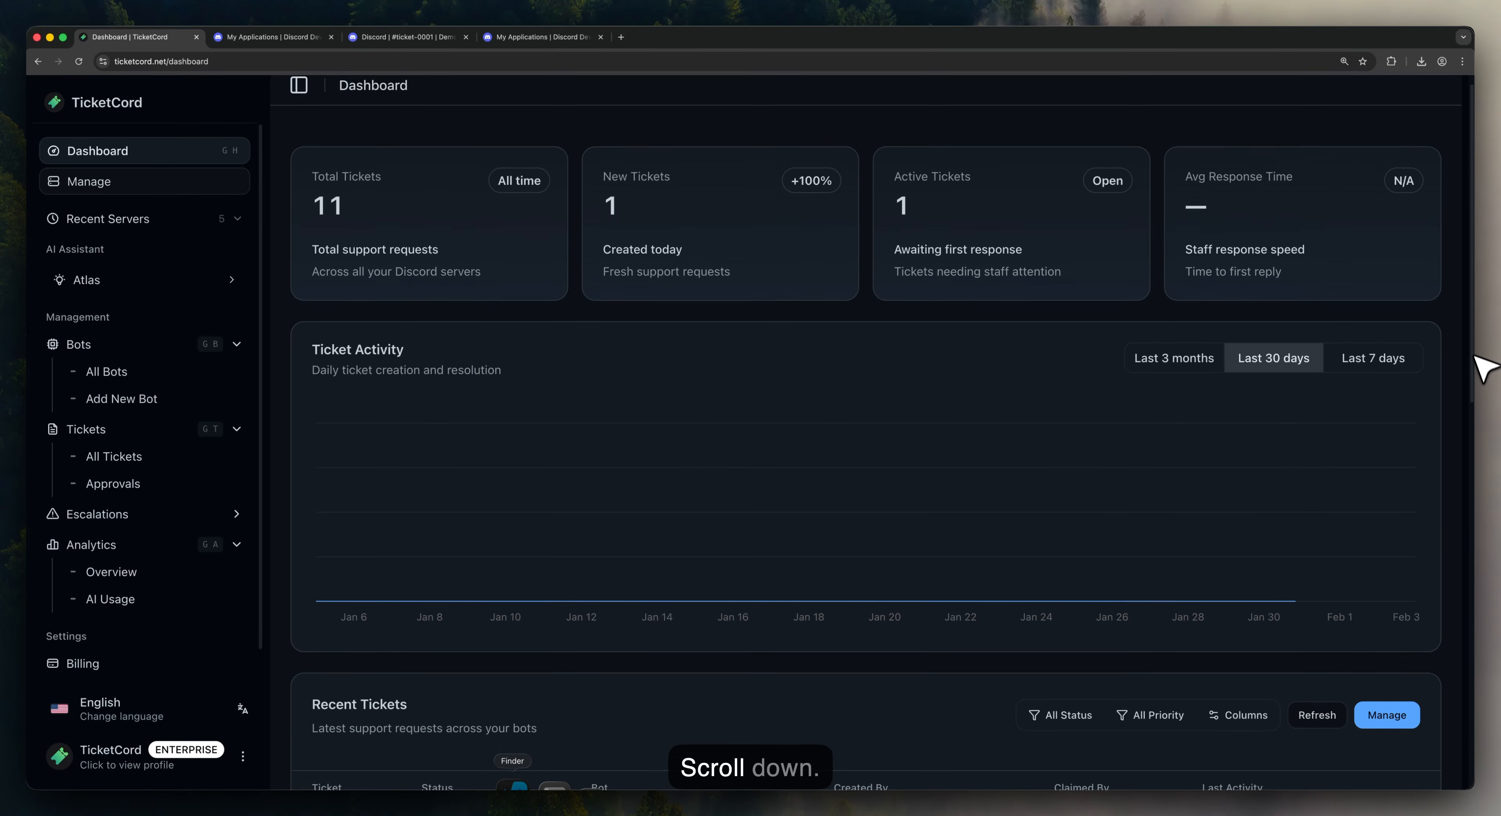
drag(1474, 391, 1473, 391)
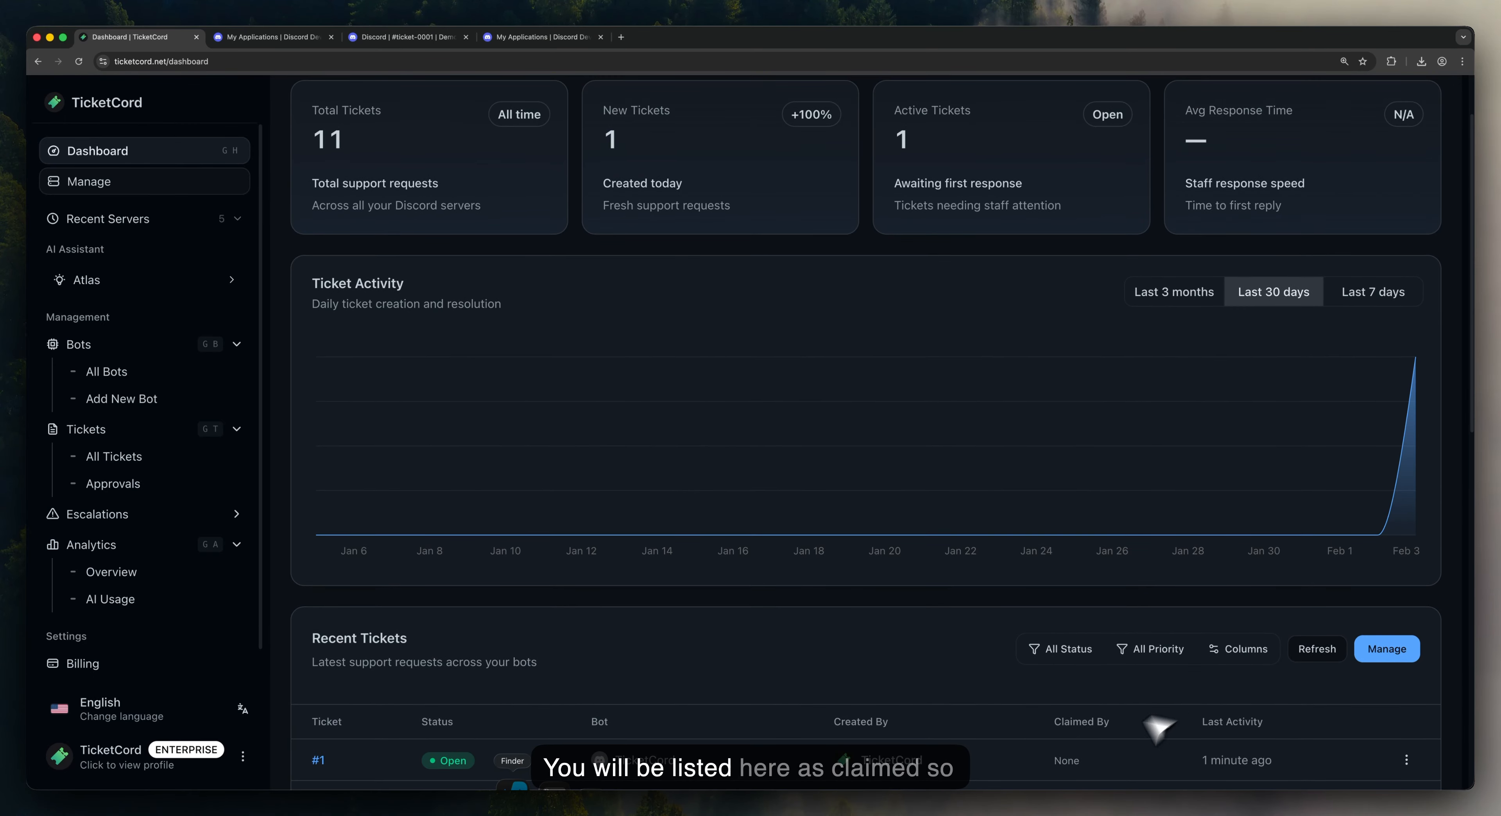
click(276, 39)
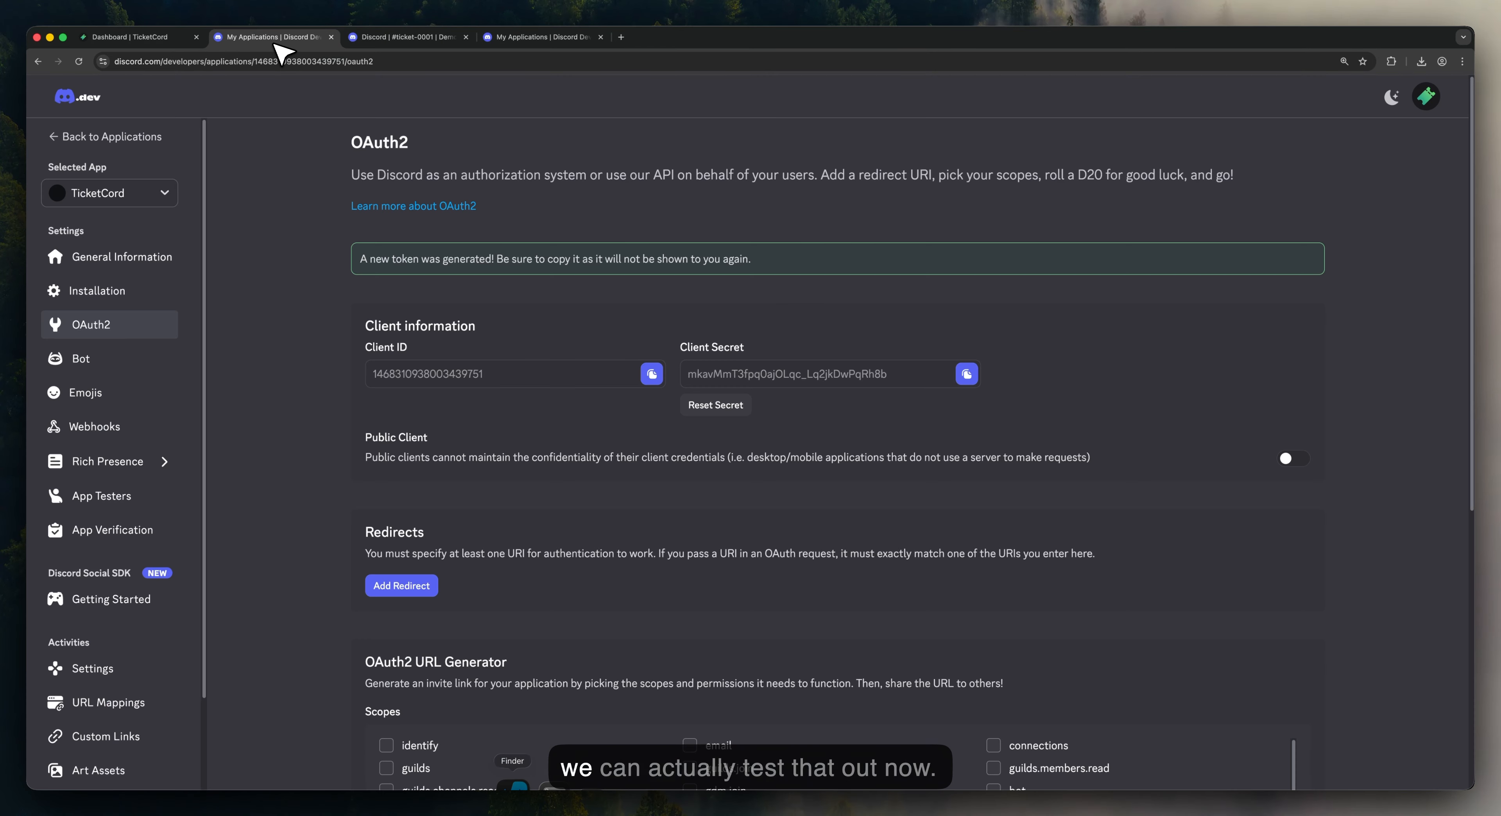
click(399, 39)
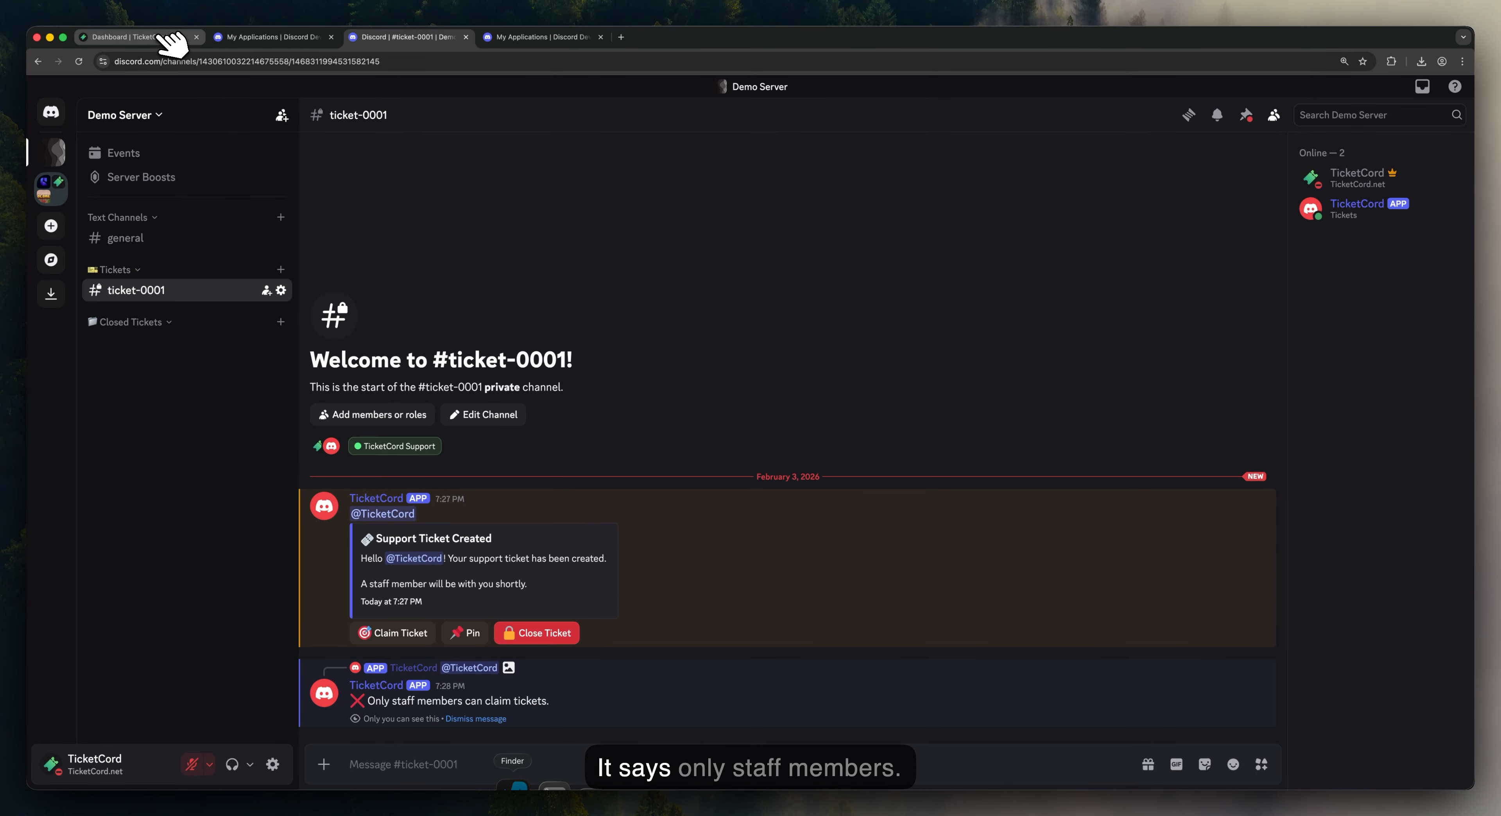
Step: Give the TicketCord member the TicketCord Support role
click(1373, 174)
click(1113, 366)
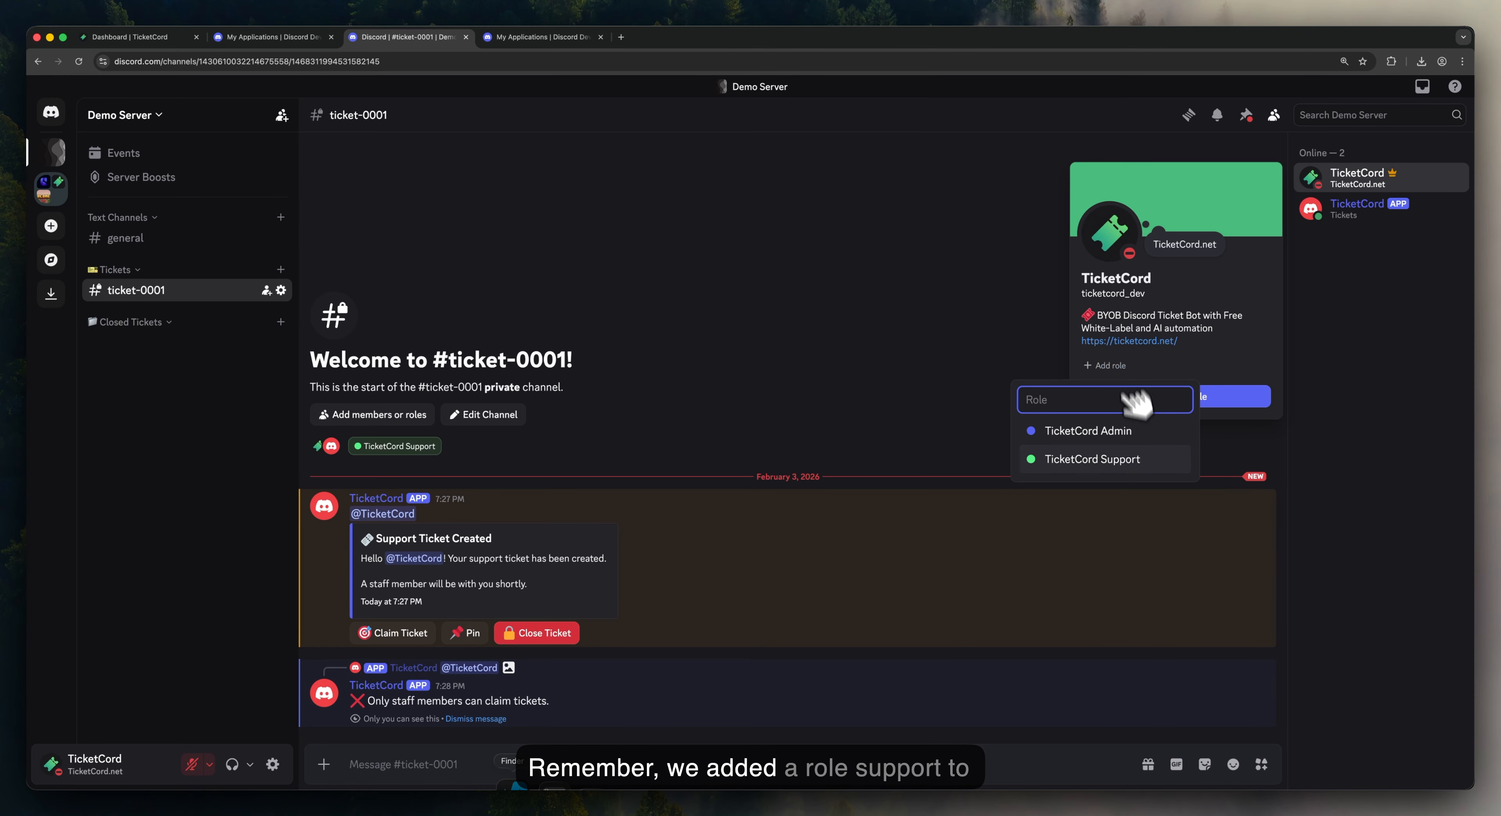
click(1126, 460)
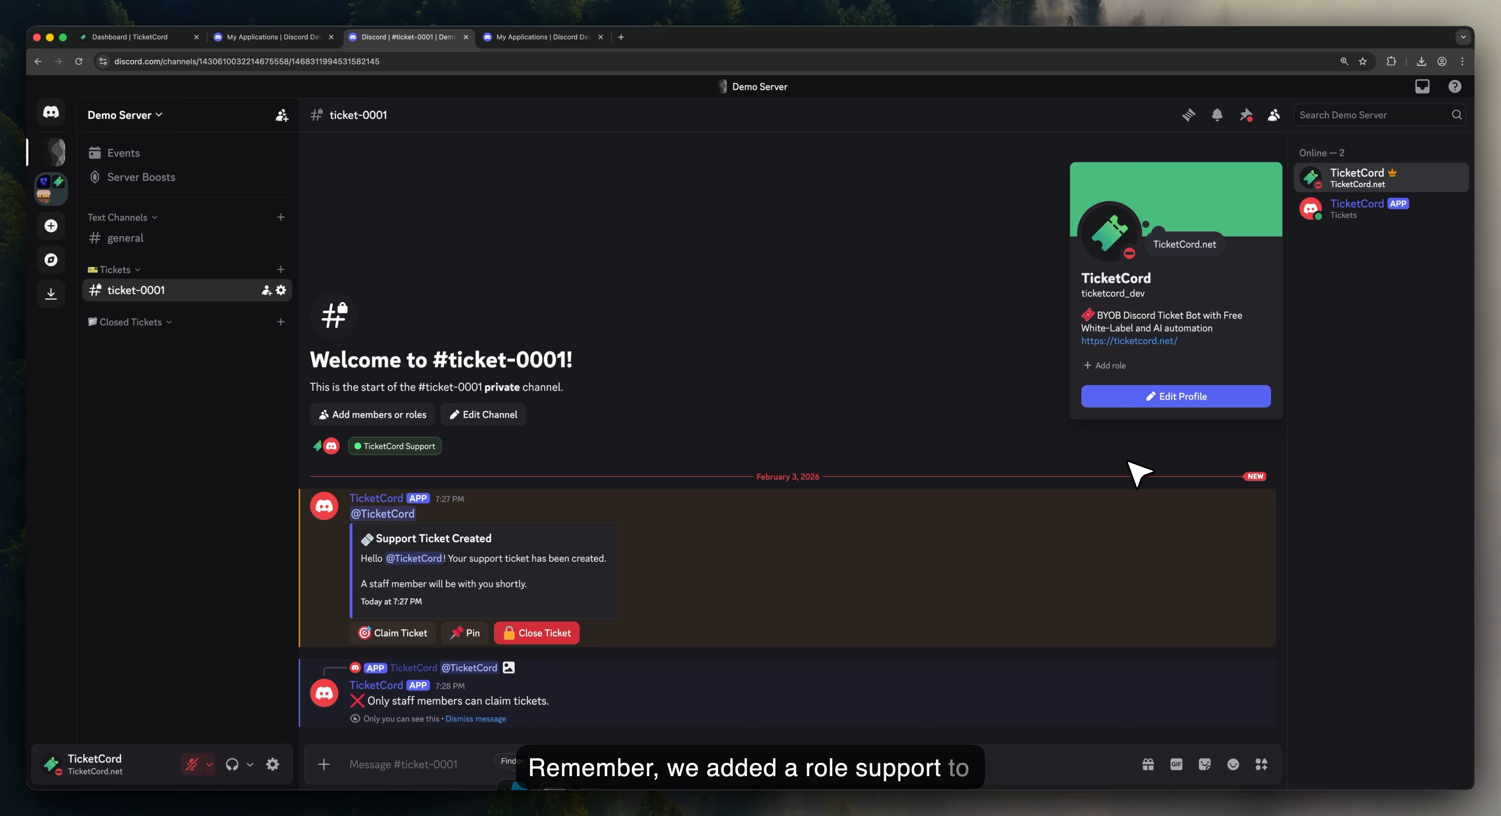
click(814, 353)
Step: Claim ticket-0001 and confirm the dashboard lists it as claimed by TicketCord
click(143, 38)
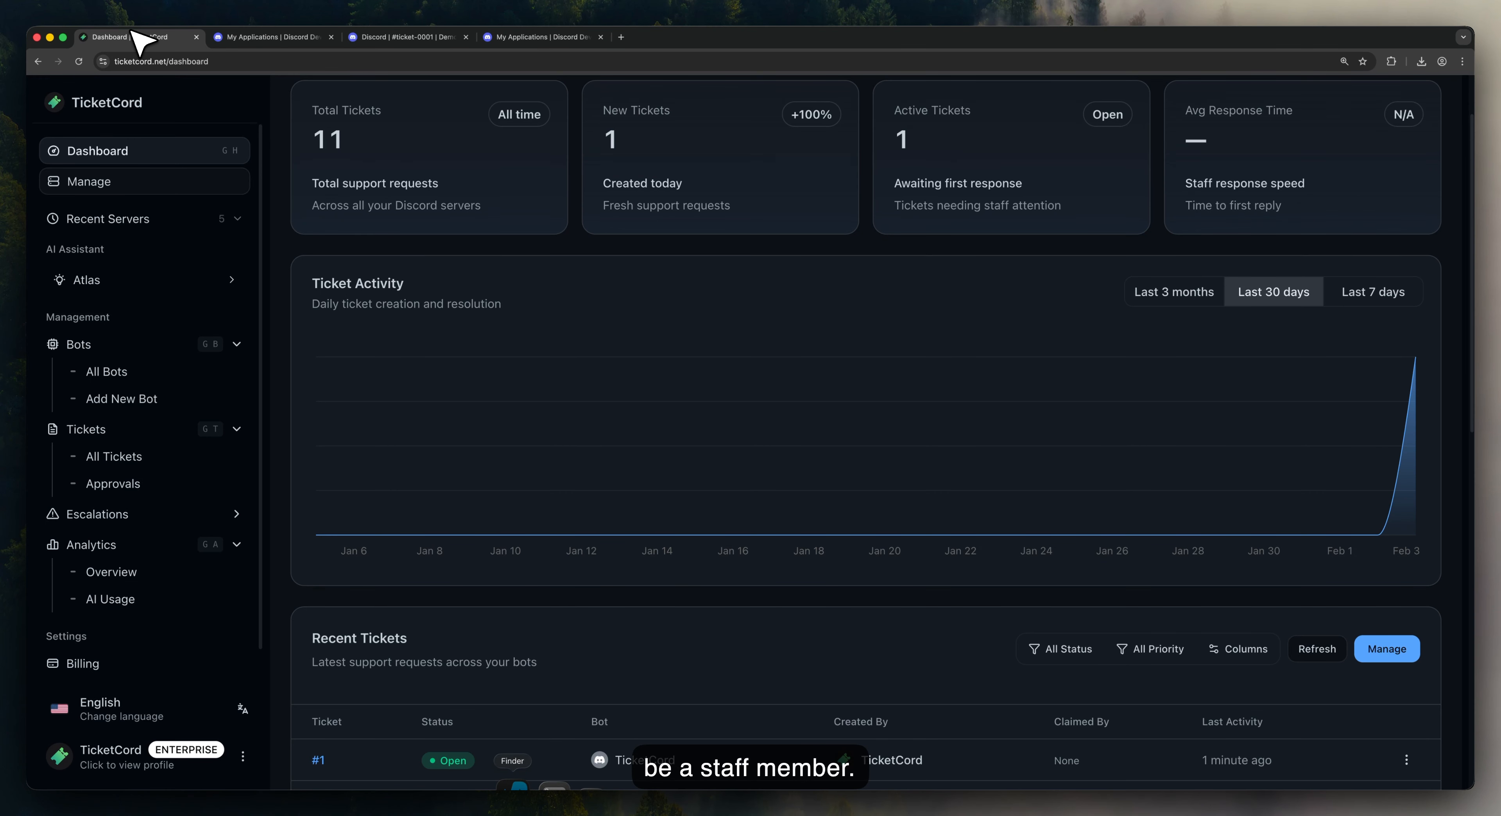
click(415, 38)
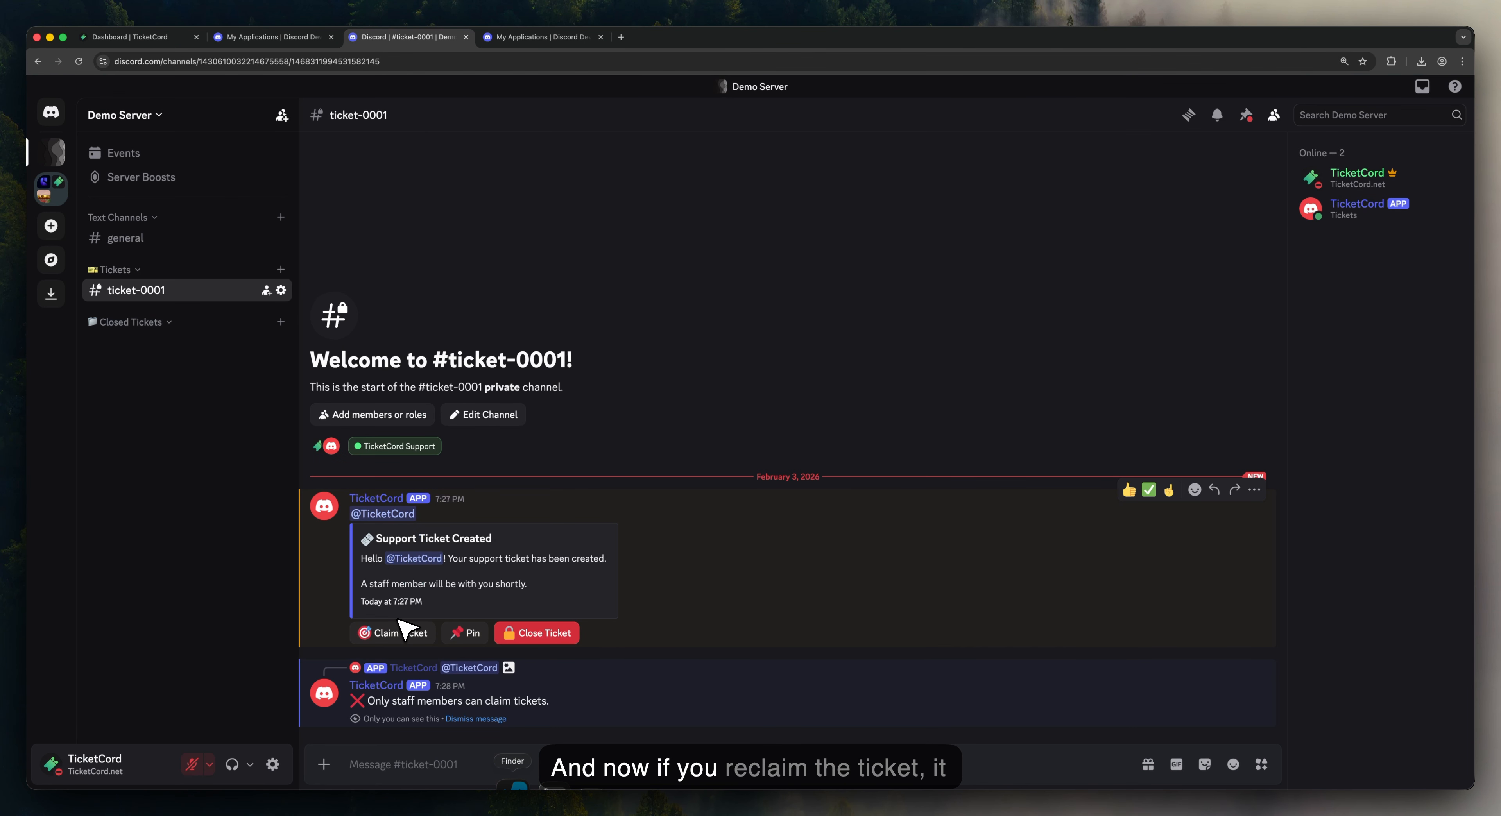
click(408, 633)
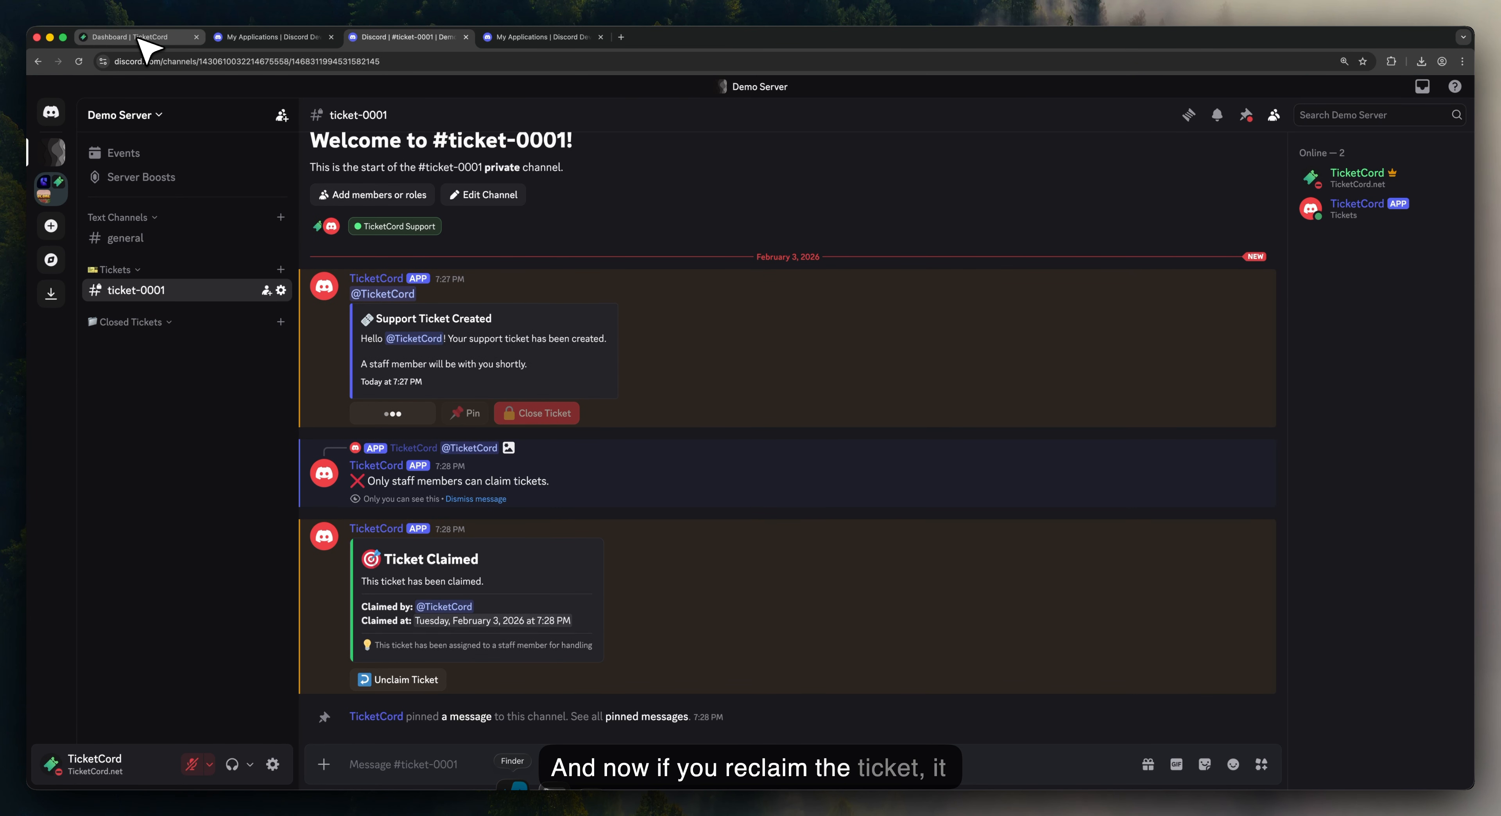
click(142, 40)
click(1317, 649)
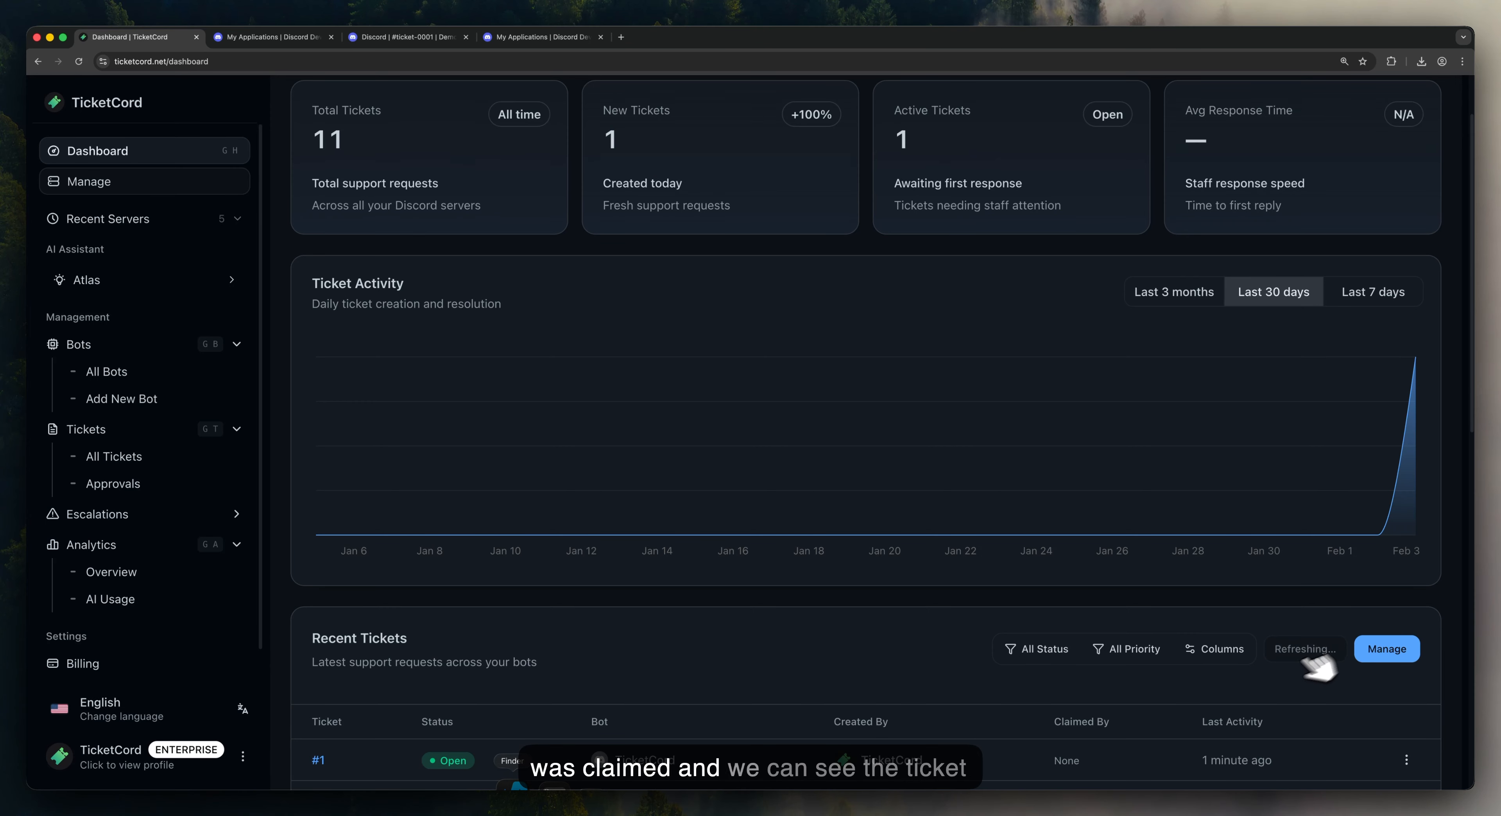
drag(1073, 754, 933, 756)
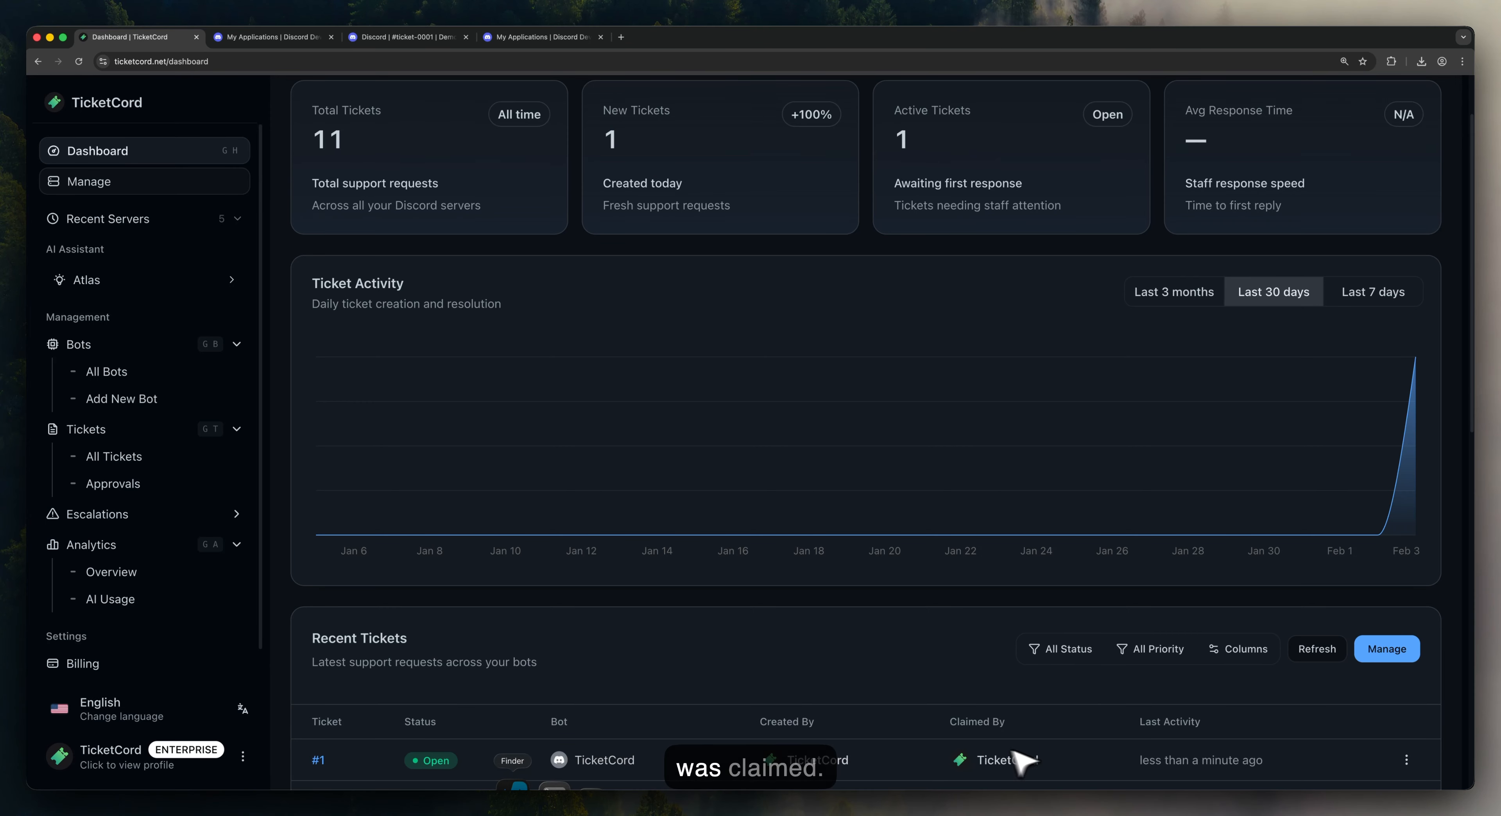
Step: Close ticket-0001 in Discord and review the close confirmation
click(409, 38)
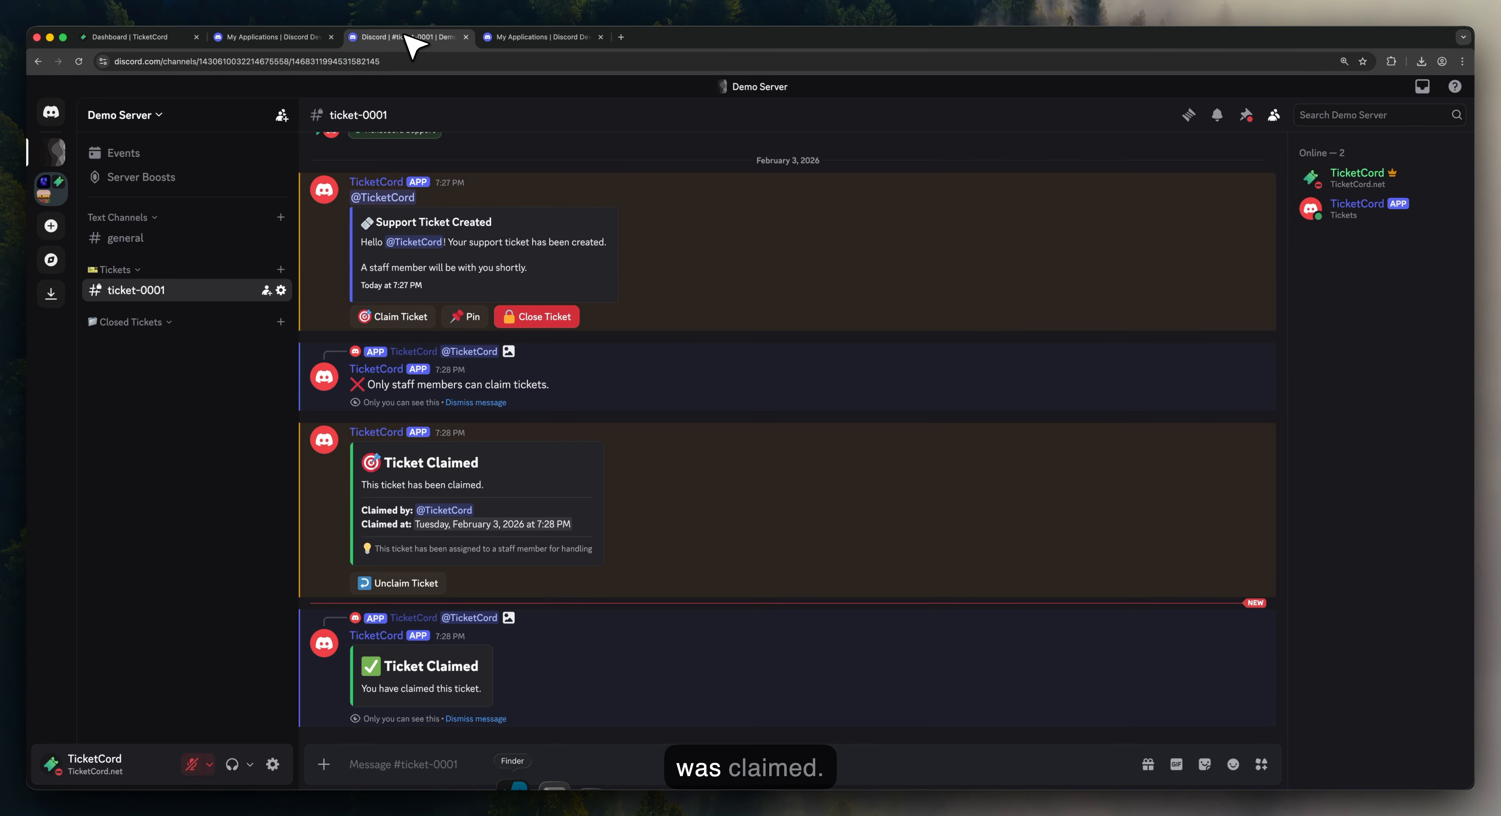
click(548, 315)
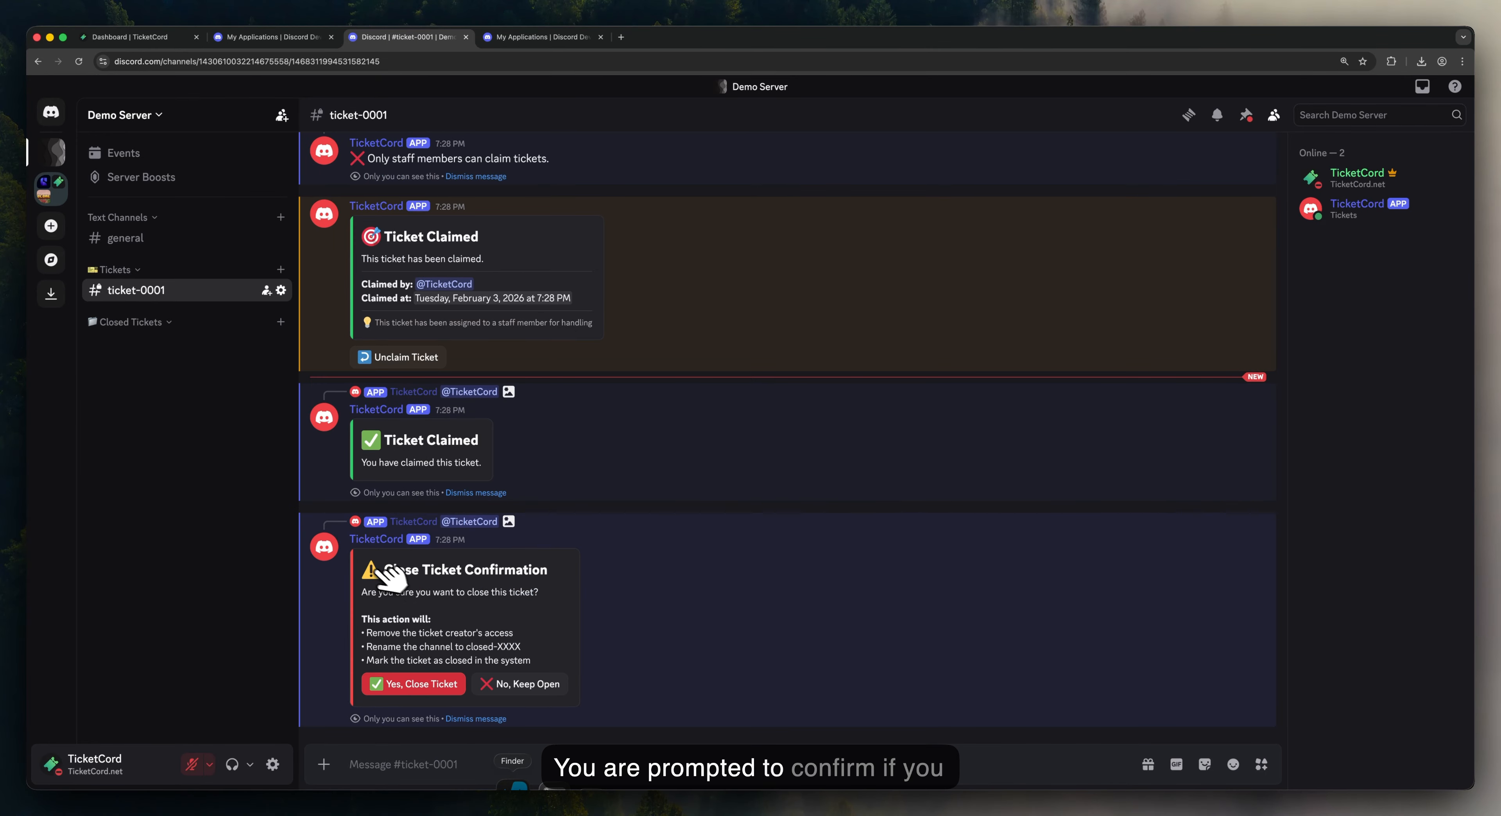
drag(373, 572, 610, 705)
click(608, 702)
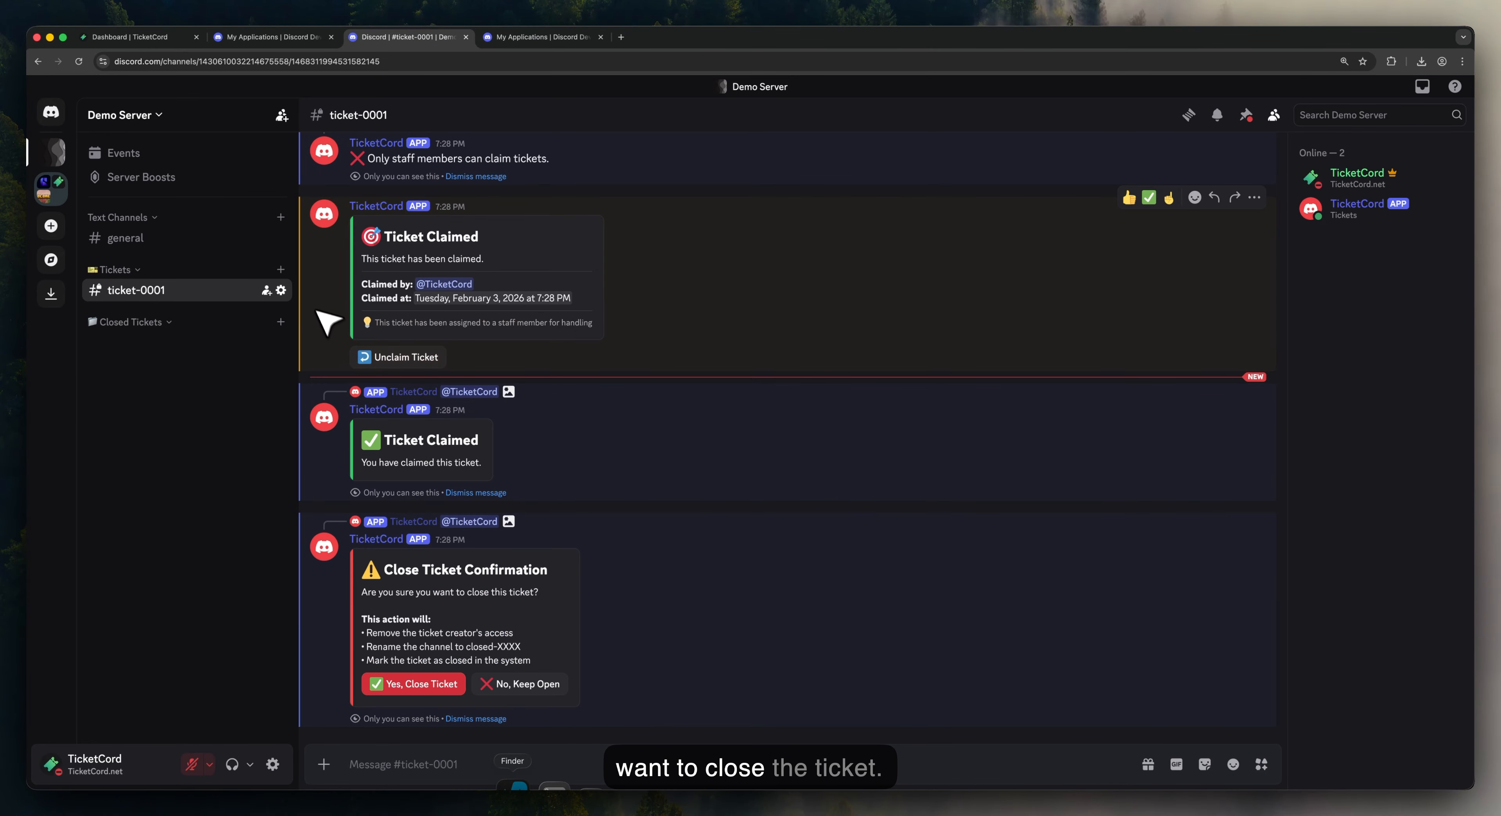
click(147, 39)
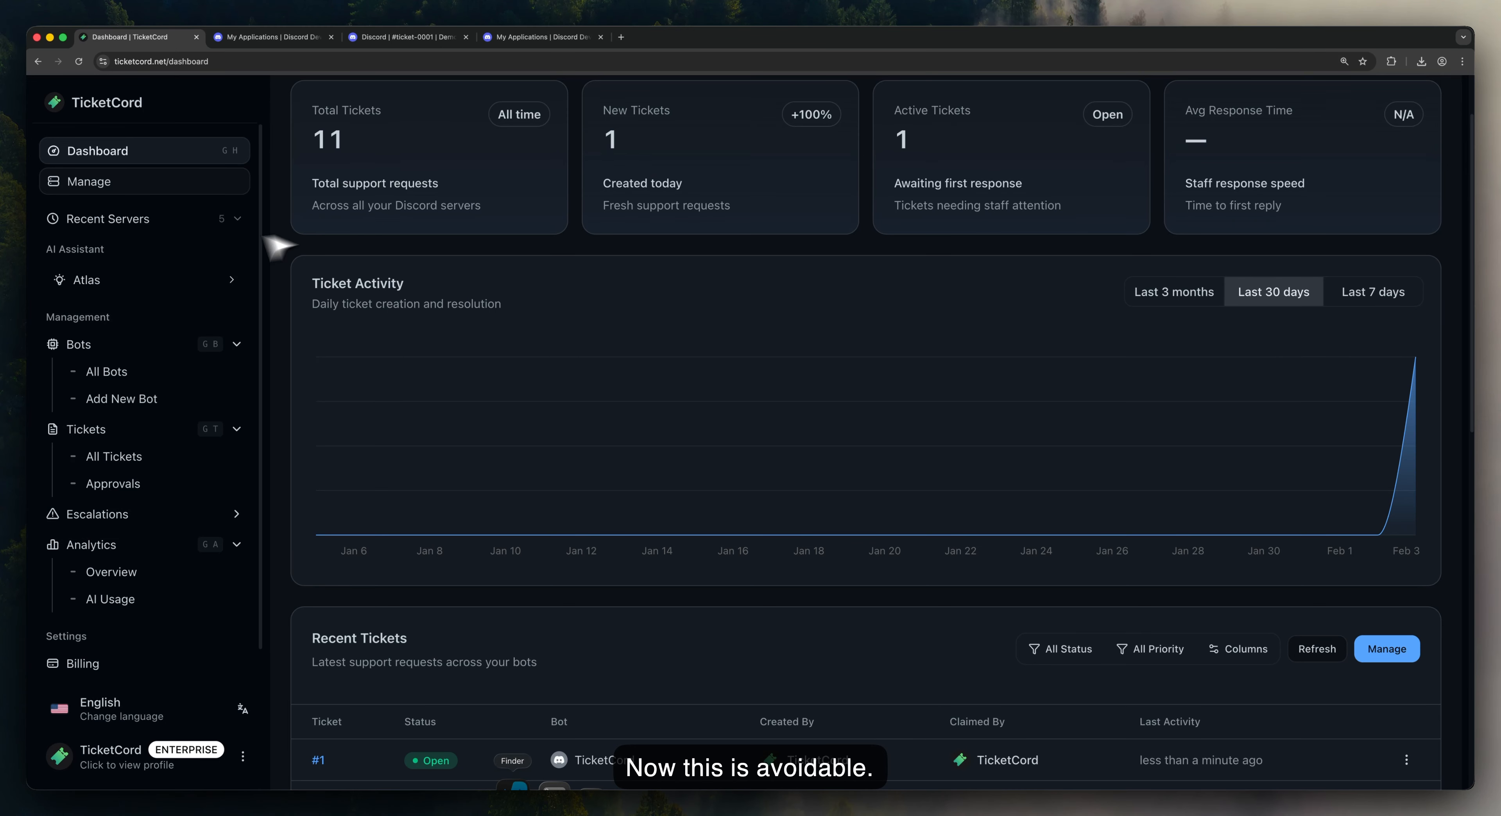
Step: In Demo Server's Notify settings, enable Instant Close and Auto-Delete on Close, then save
click(153, 374)
click(375, 611)
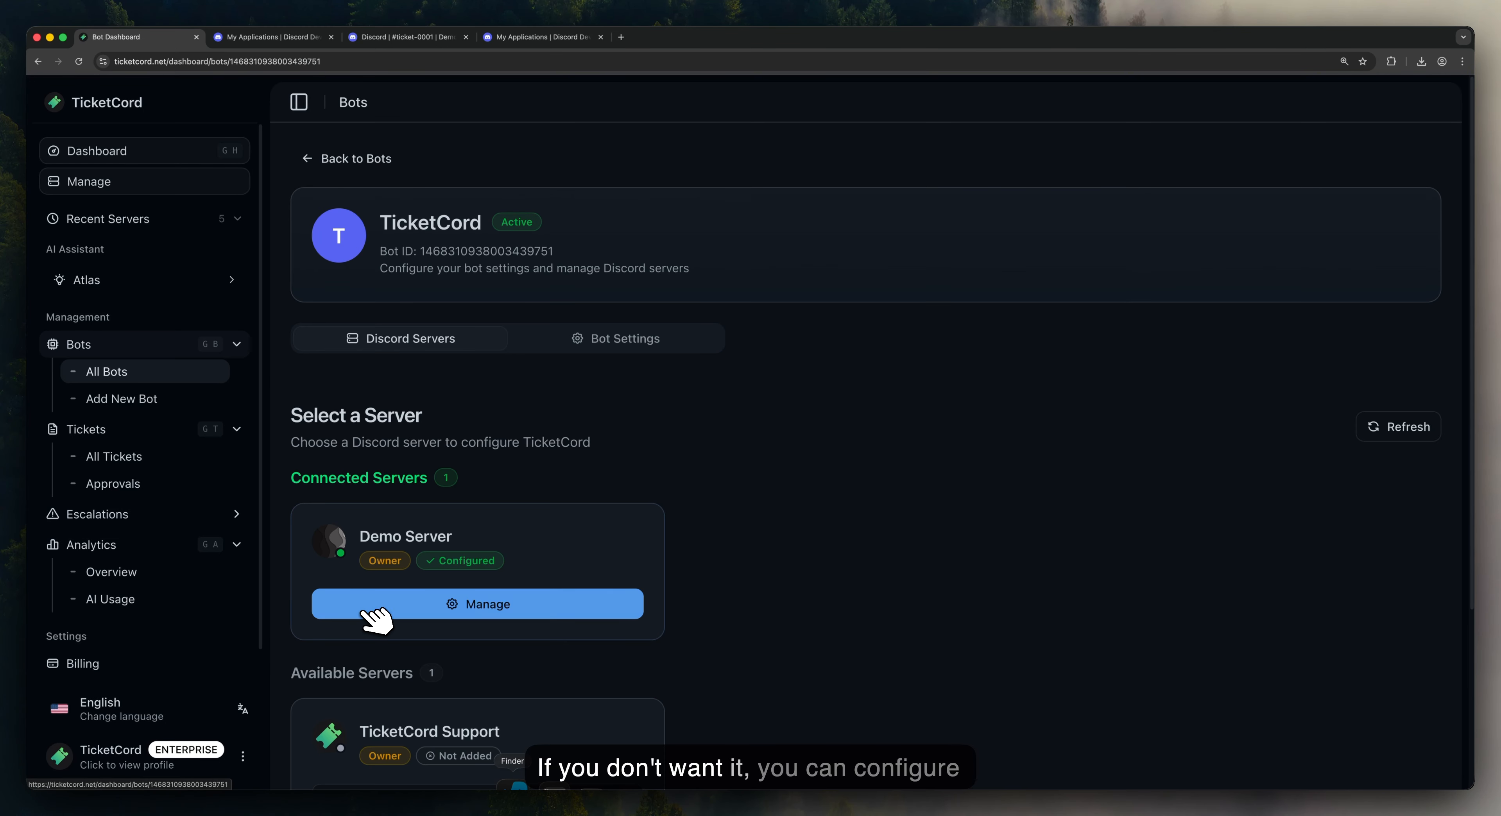
click(476, 615)
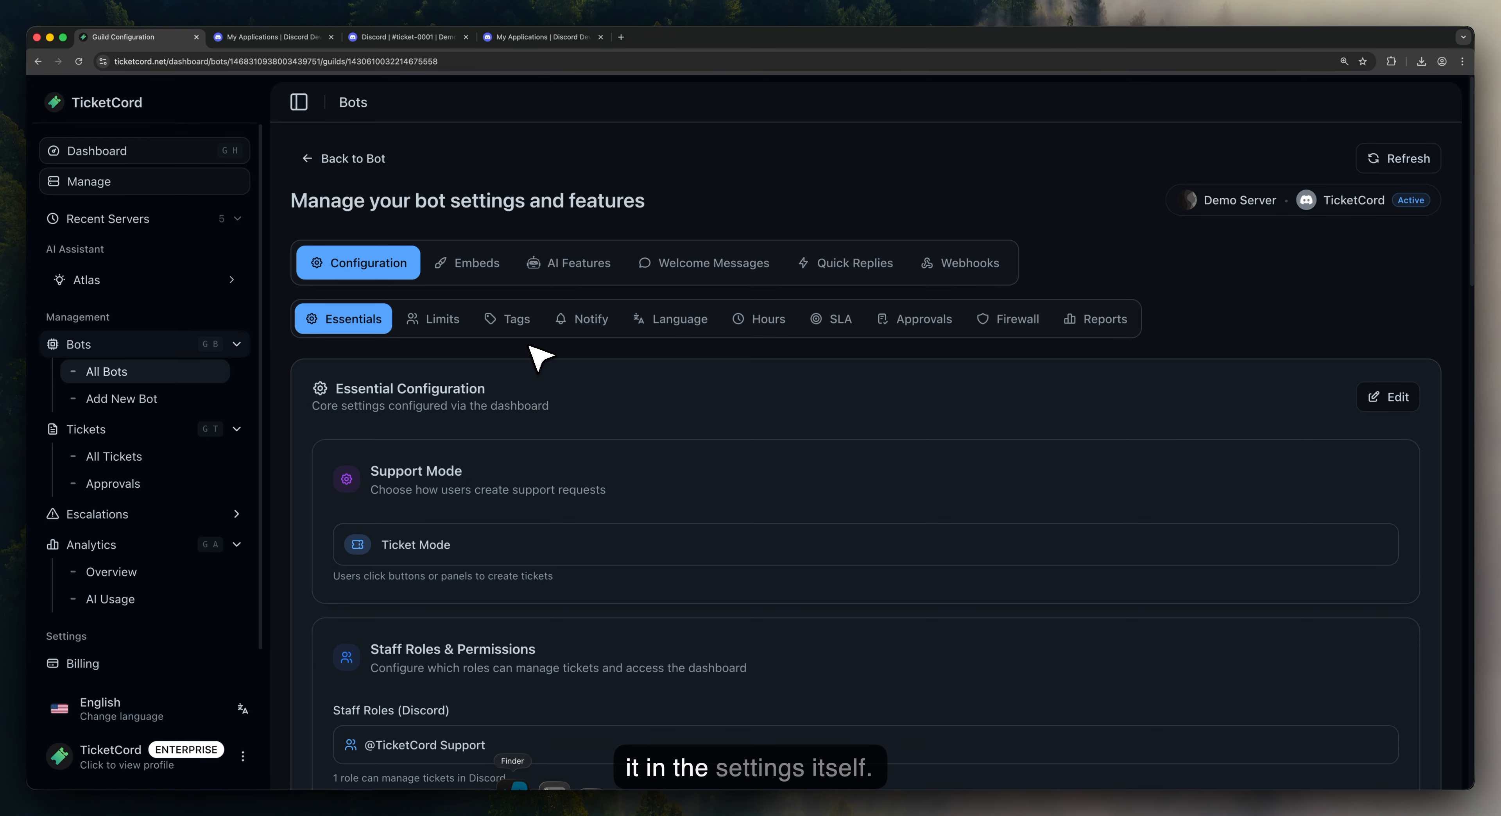
click(590, 327)
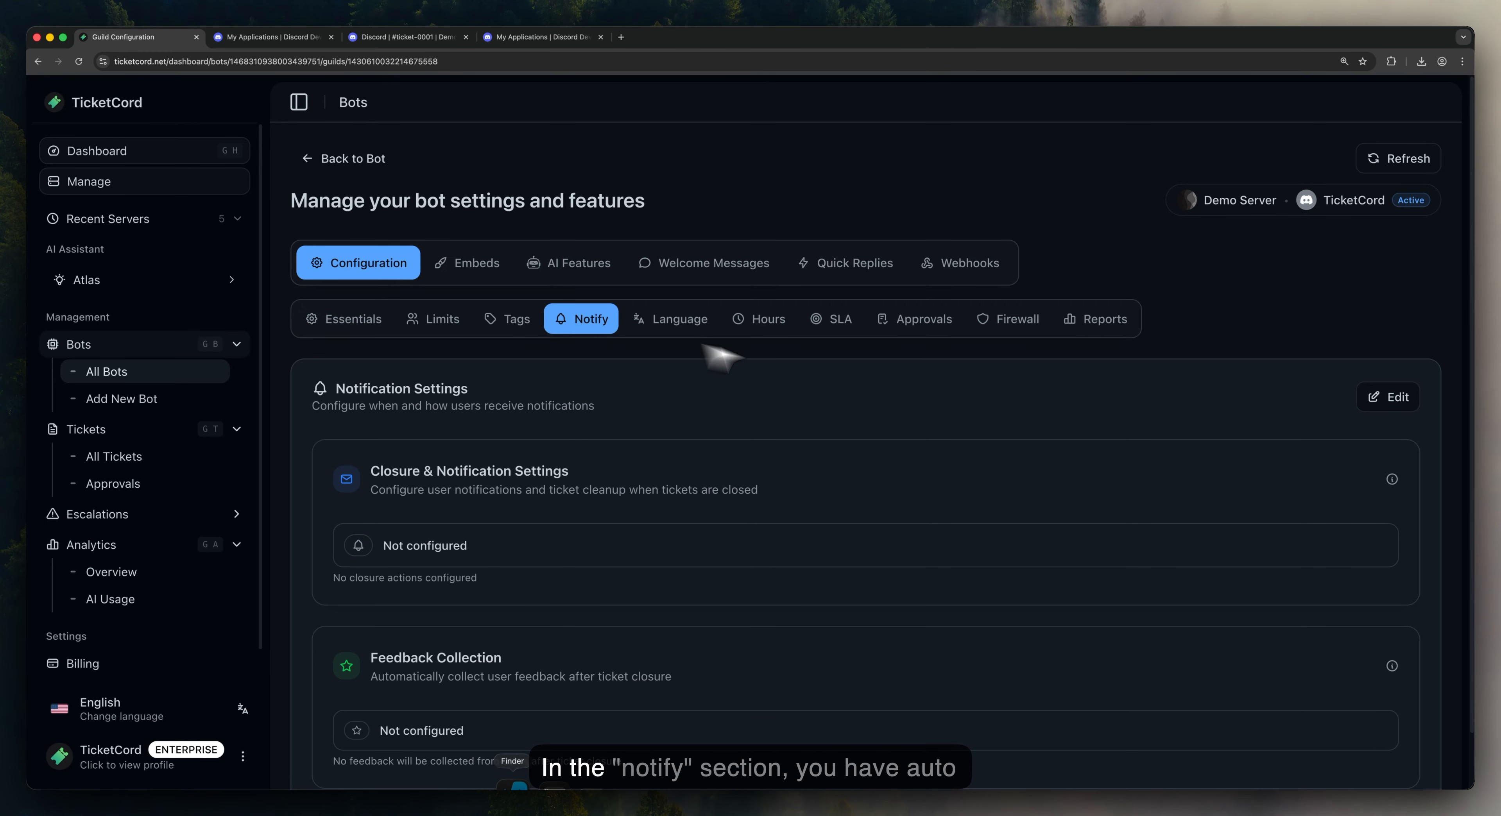
click(1398, 396)
scroll(1032, 402, down, 2)
scroll(1031, 402, down, 1)
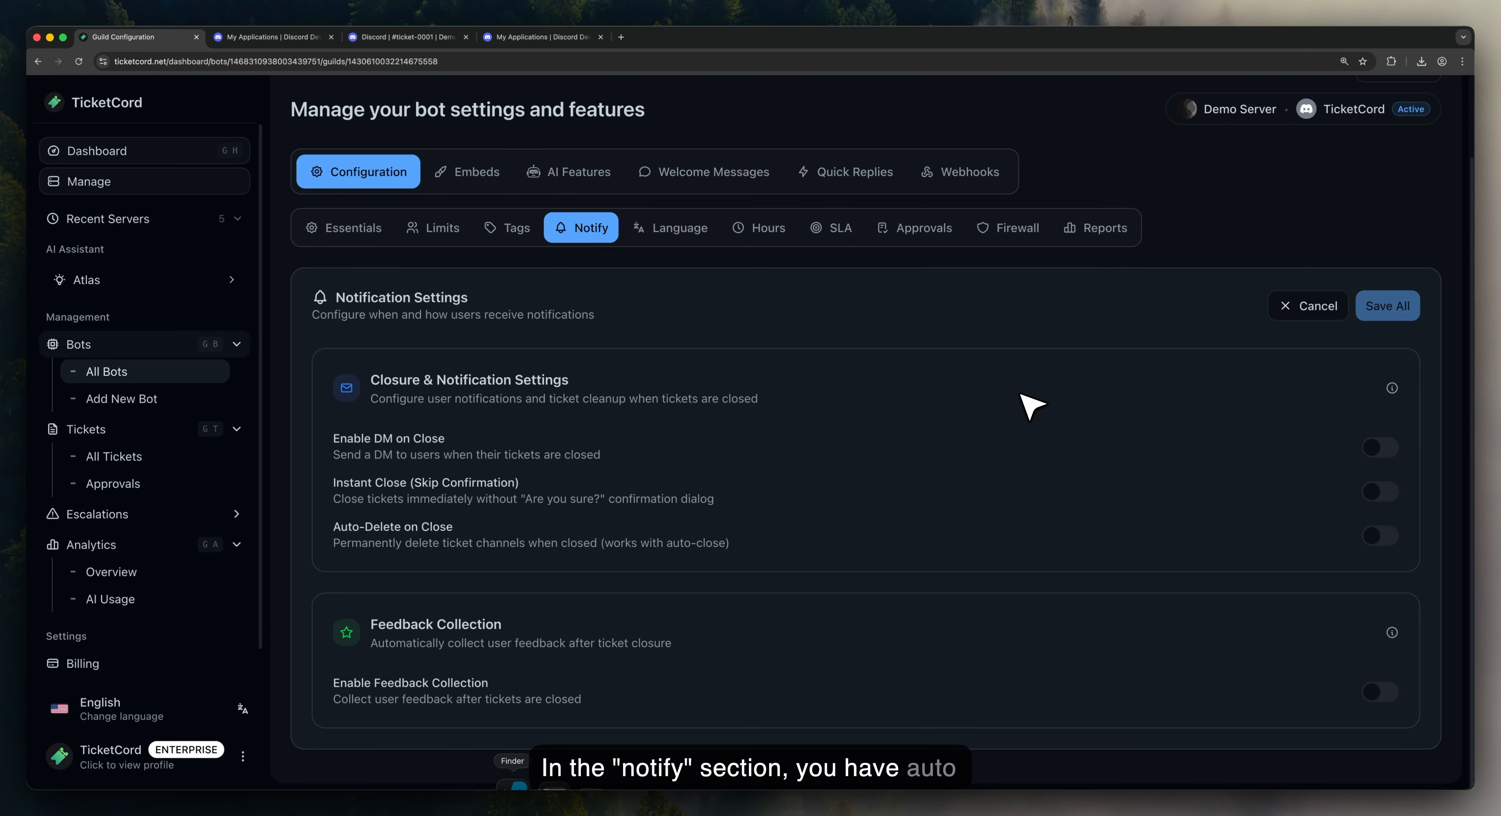
click(1398, 537)
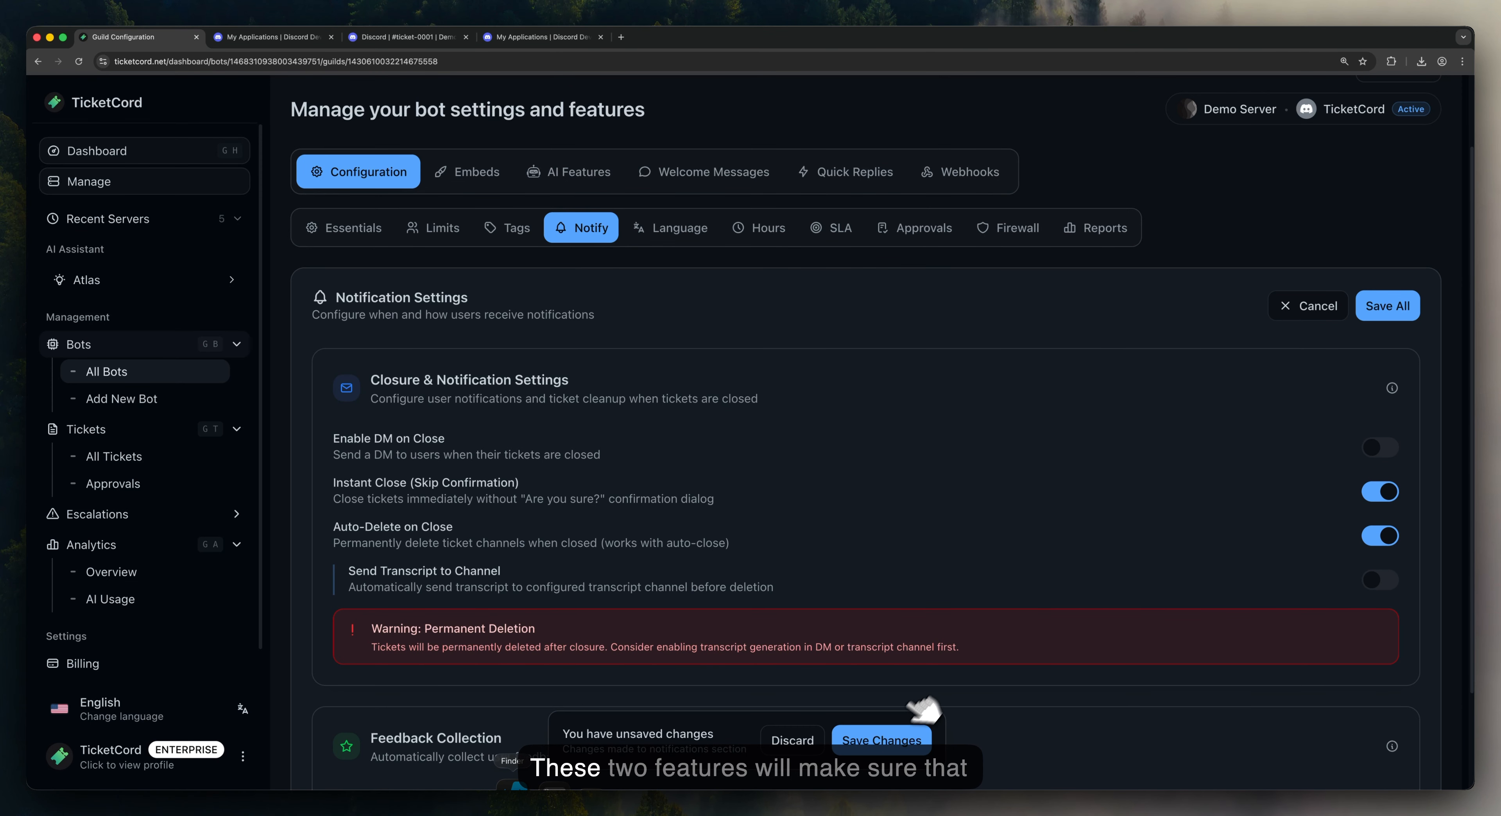
click(882, 740)
Step: Close ticket-0001 in Discord so it is auto-deleted
click(300, 37)
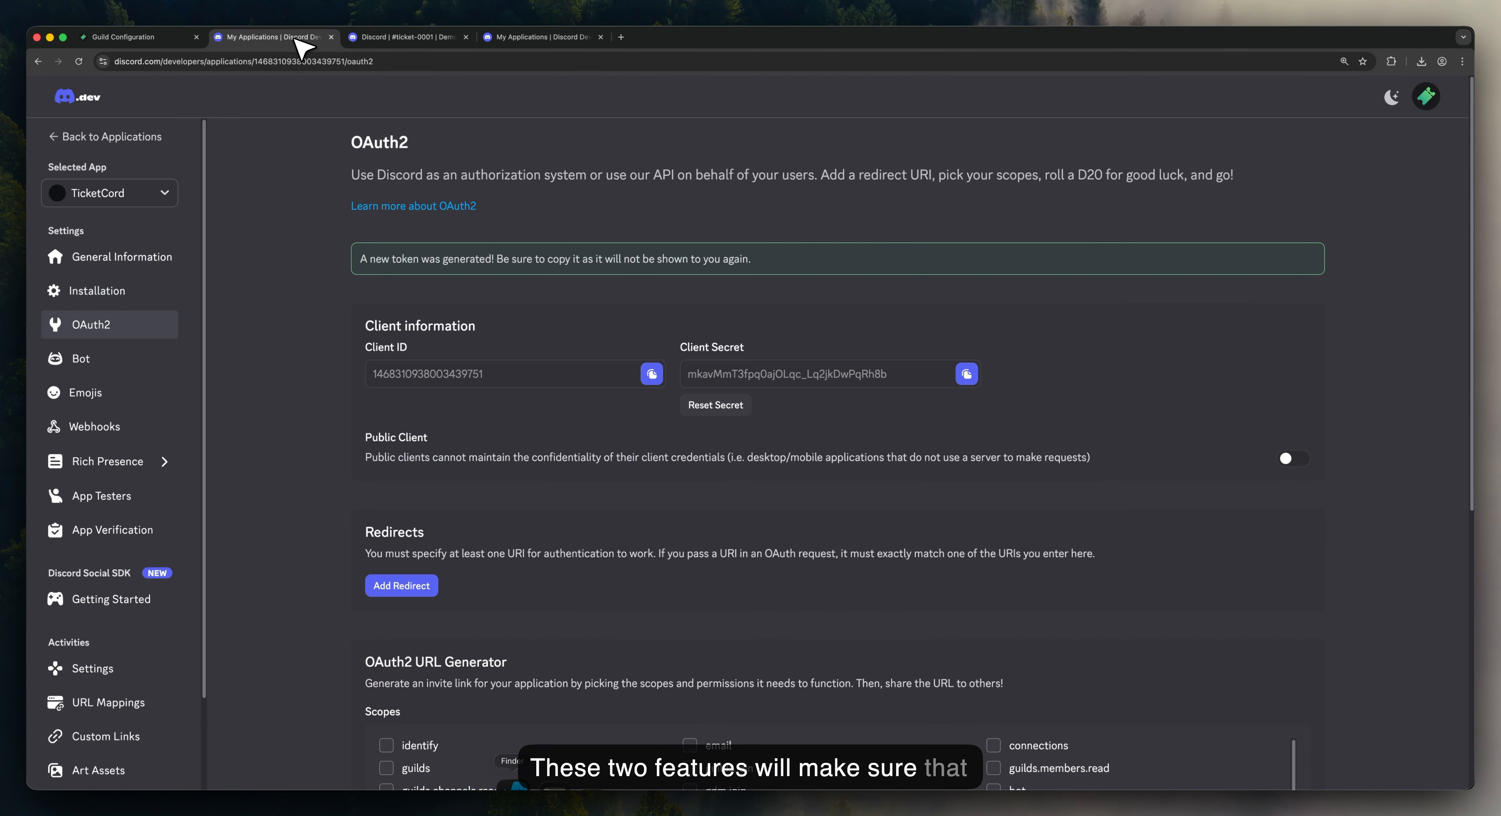
click(393, 37)
scroll(483, 408, up, 5)
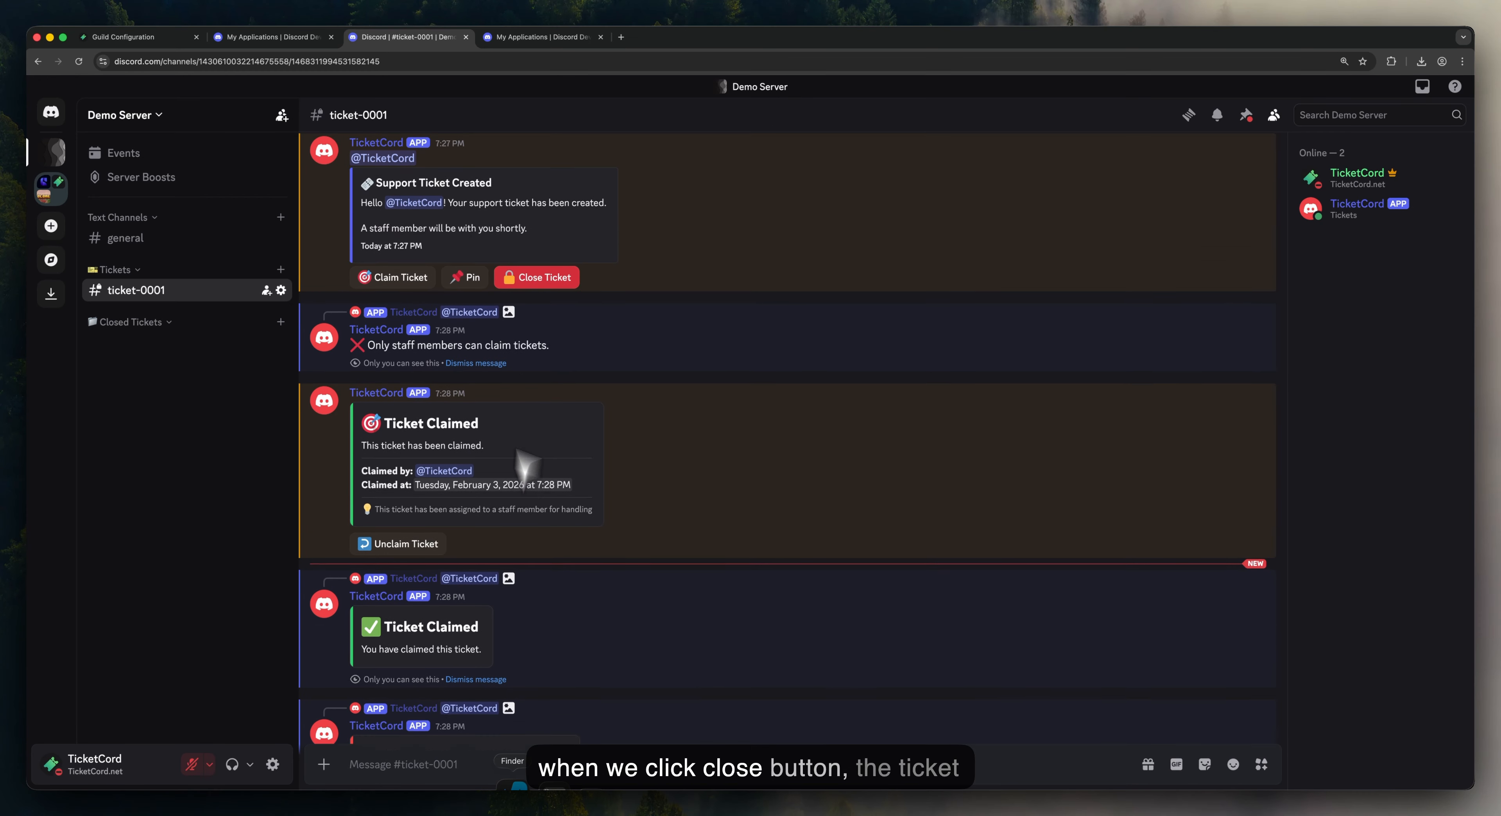
click(572, 306)
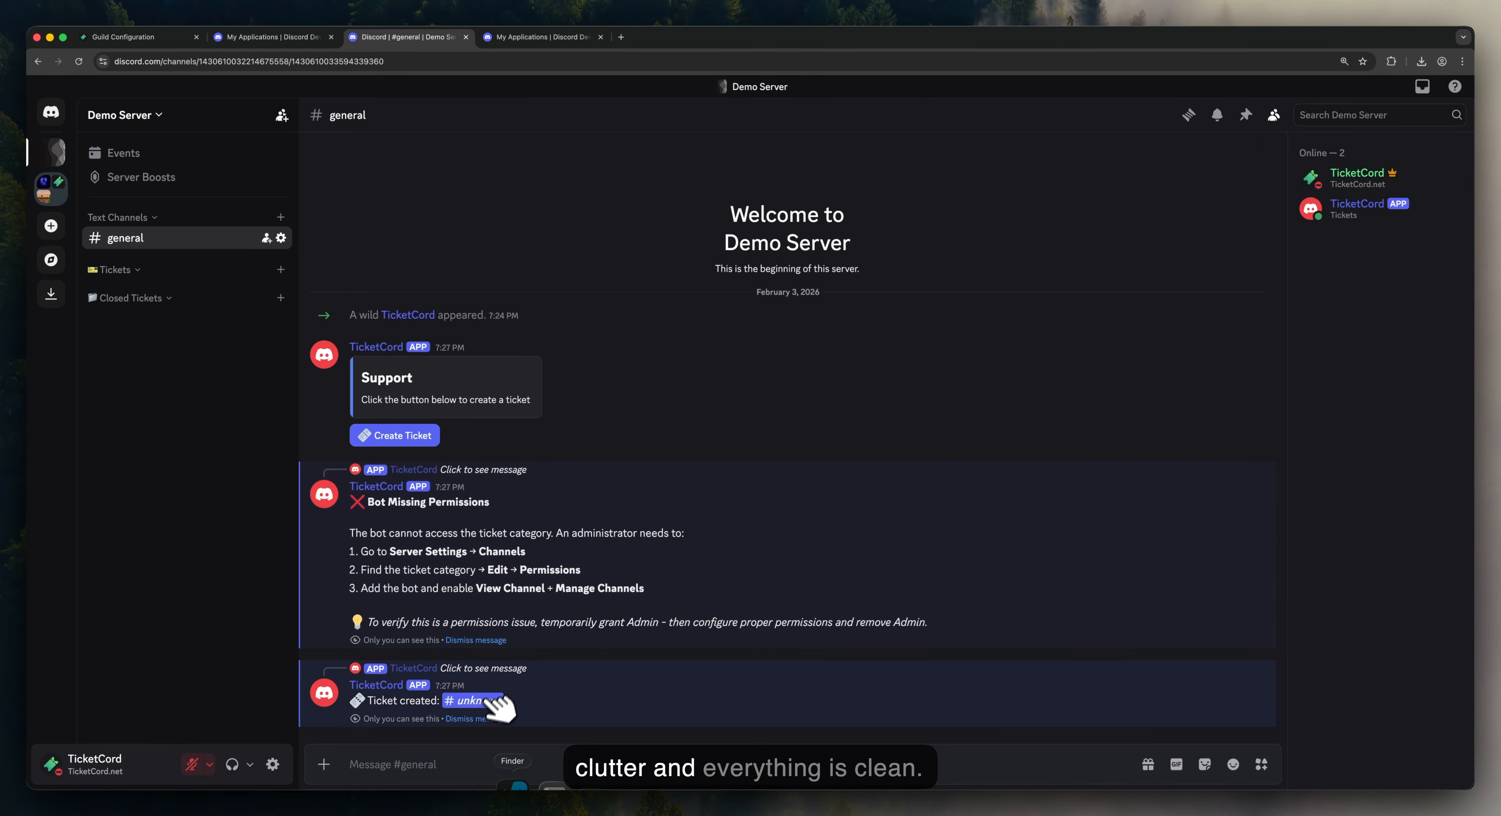
Step: Dismiss the ticket-created and Bot Missing Permissions notices in #general
click(483, 719)
click(484, 719)
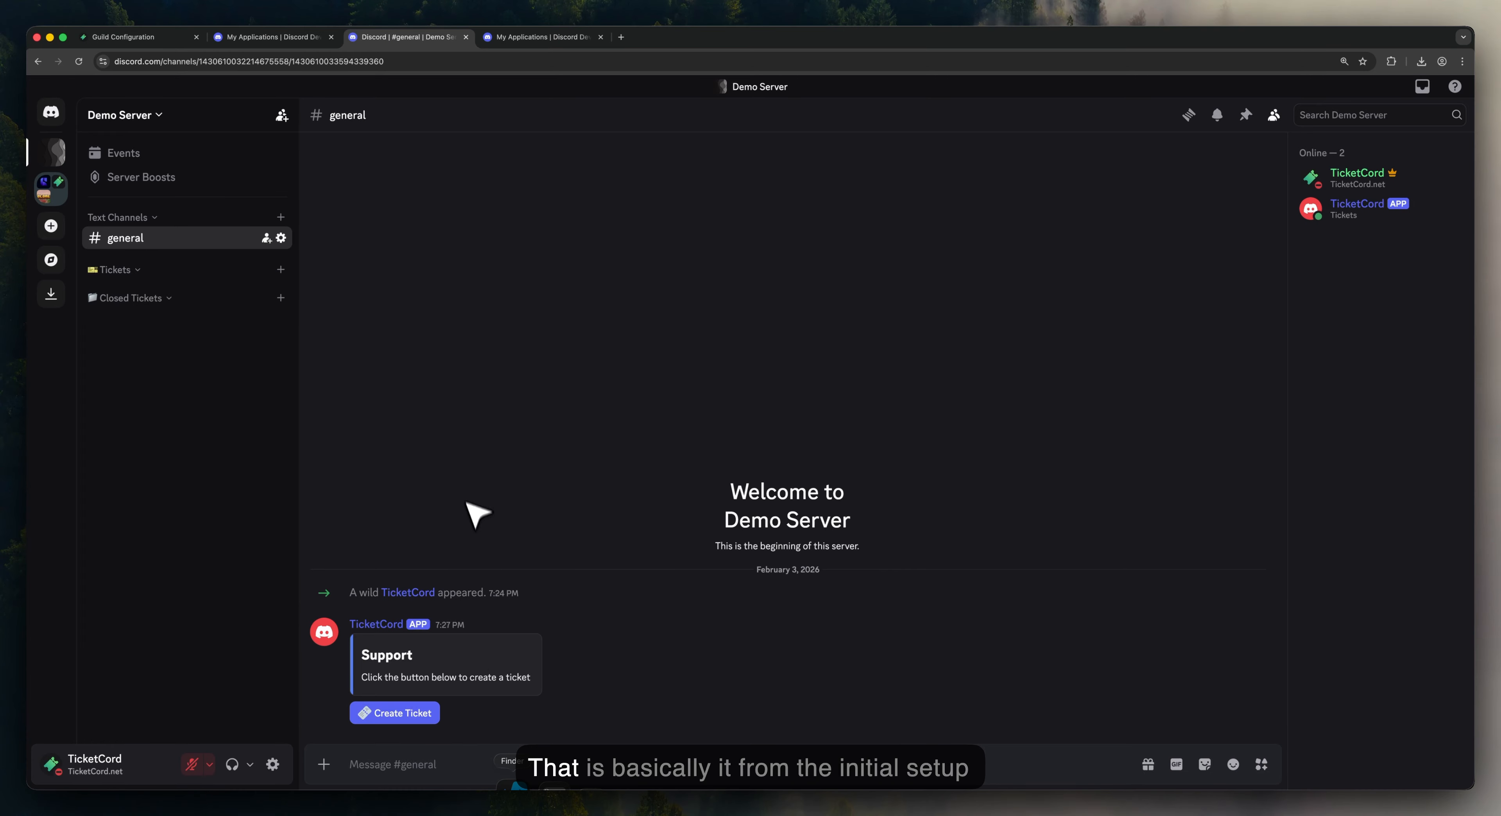
click(124, 41)
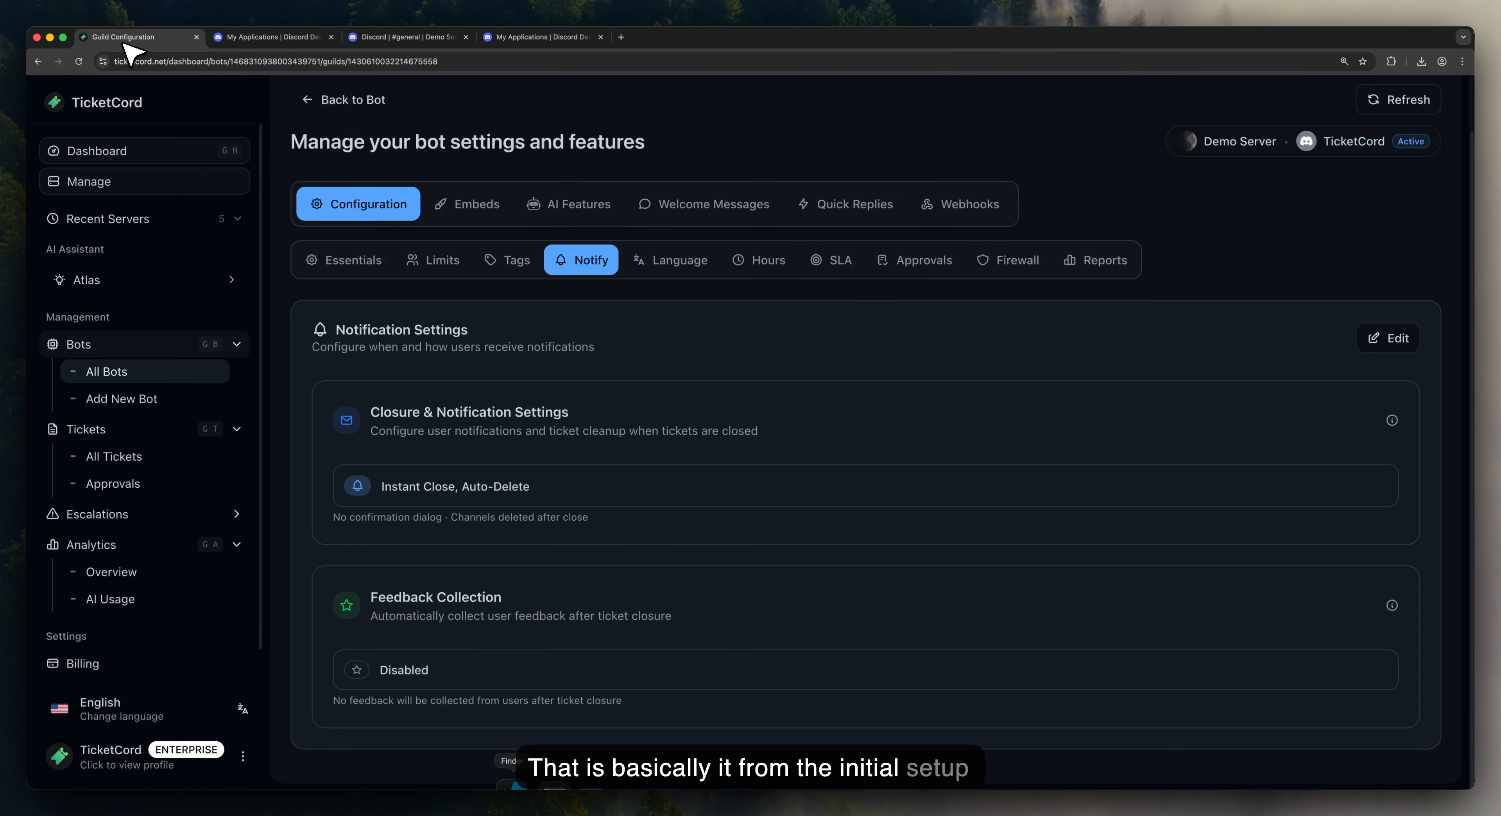